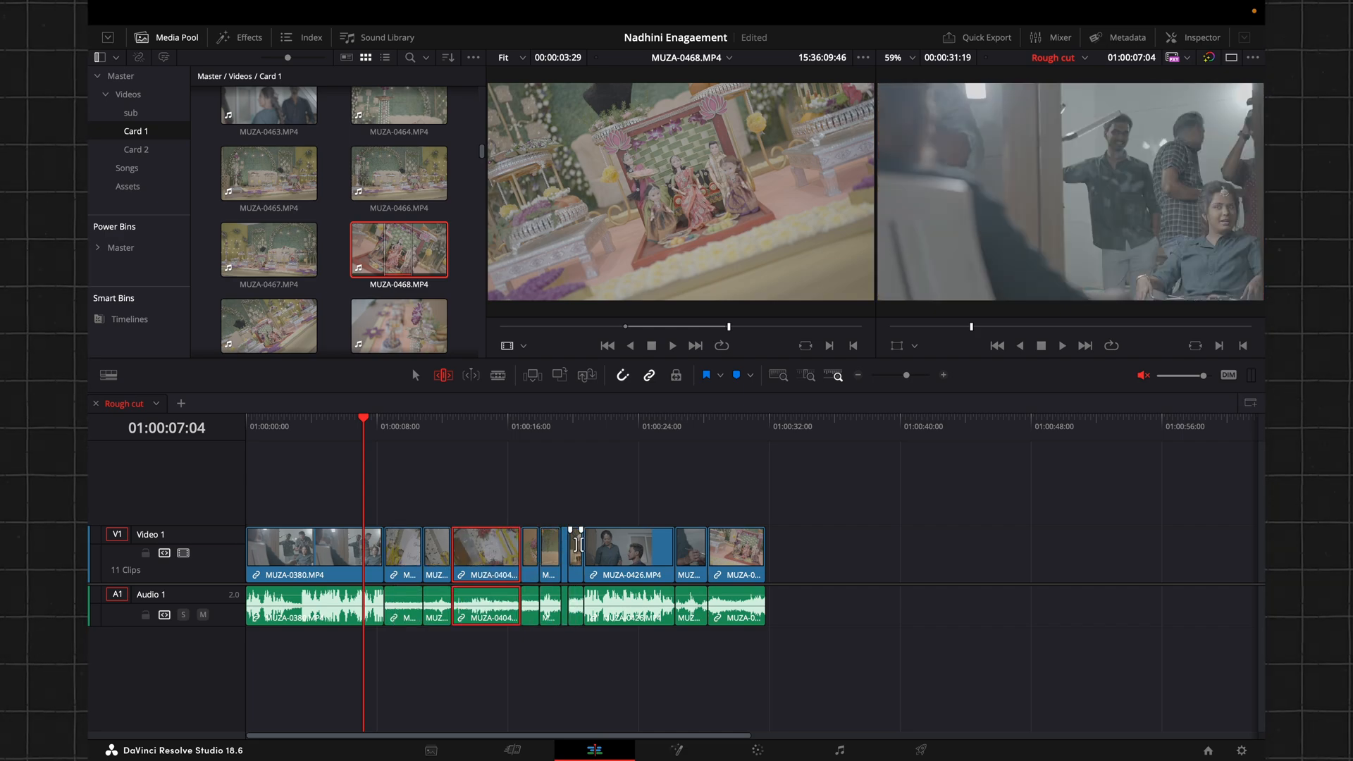
Ripple-trim the start of the MUZA-0426.MP4 clip and make two blade cuts in it to isolate a short middle section
drag(621, 548, 585, 554)
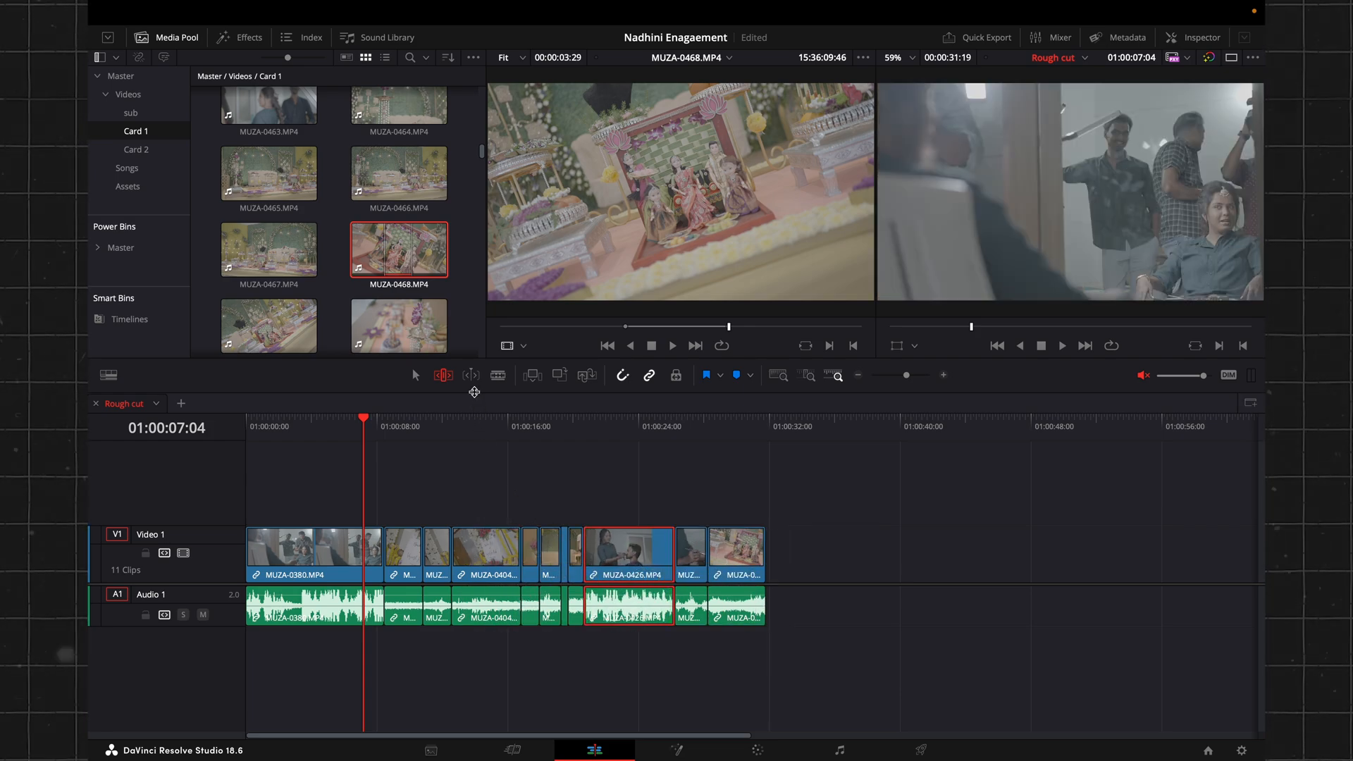
click(498, 374)
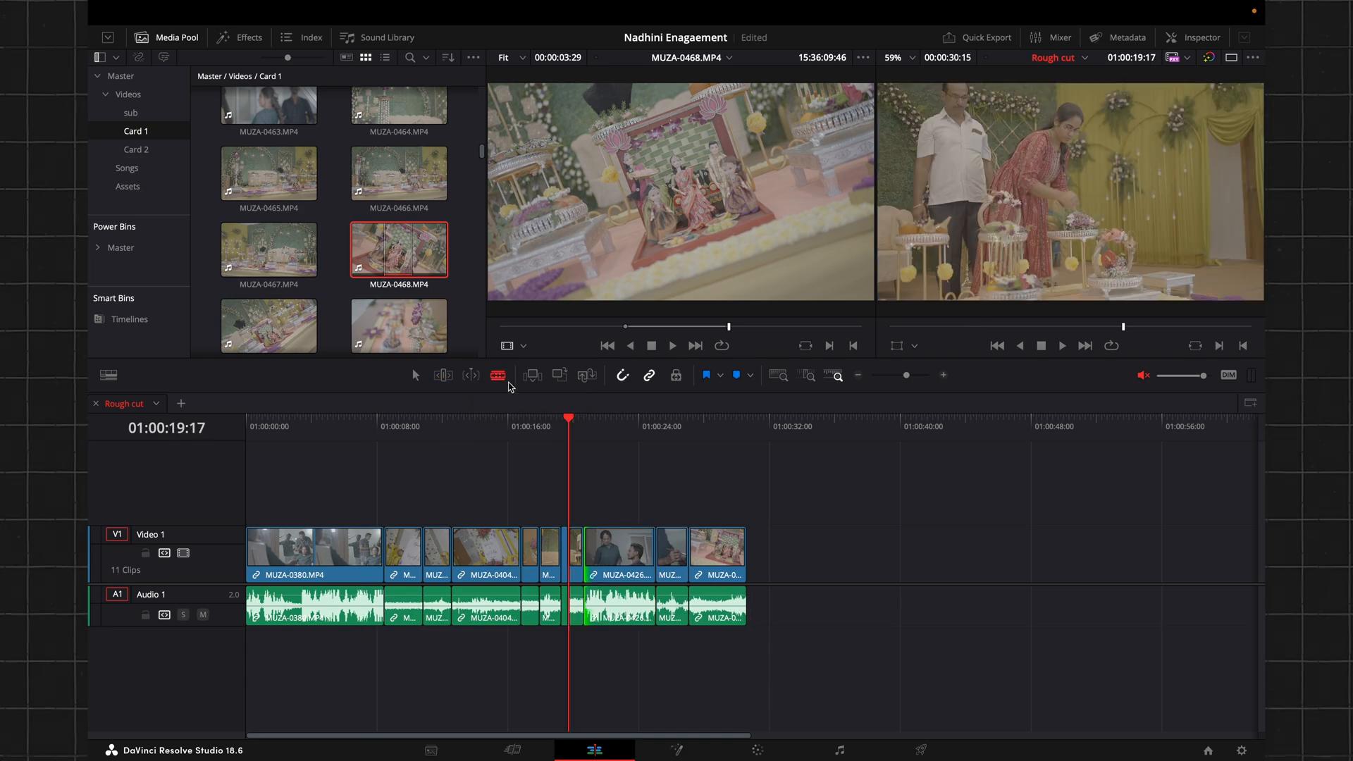
click(624, 551)
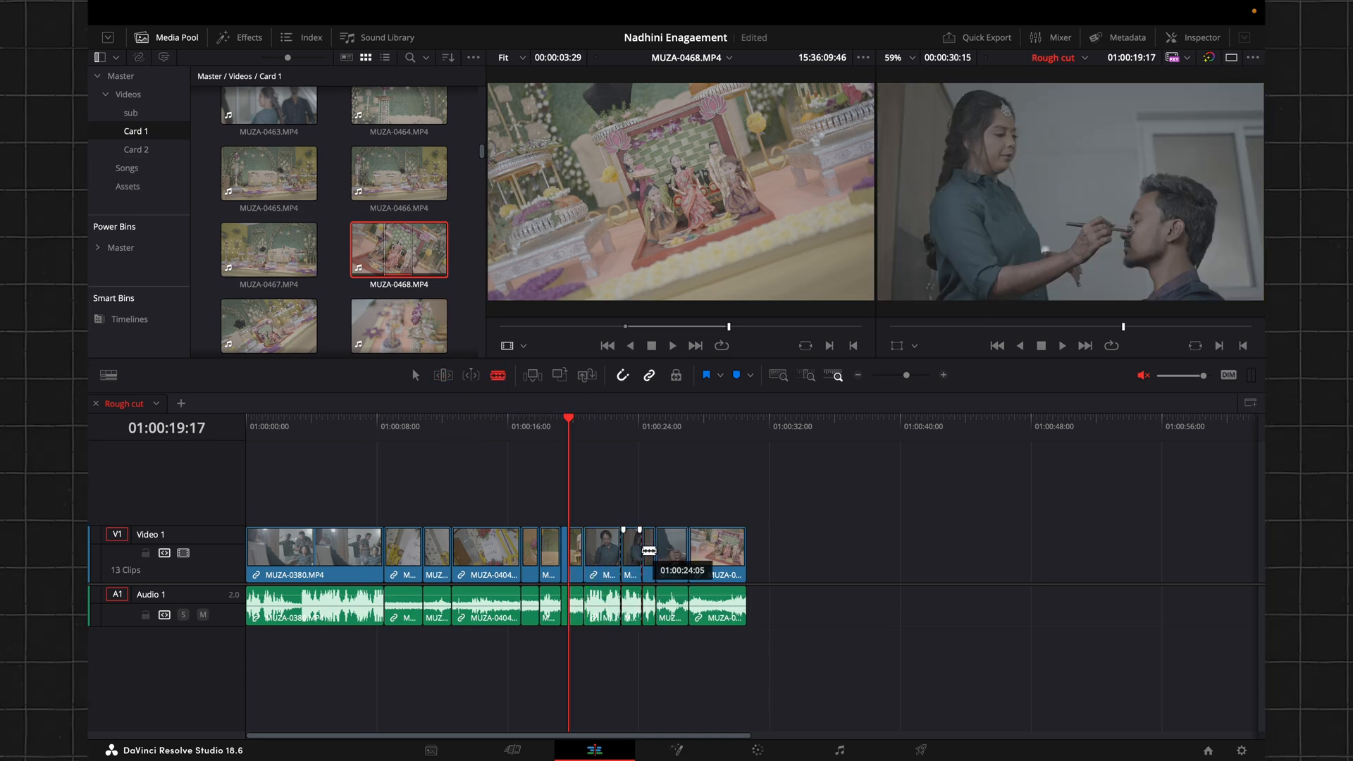
click(641, 543)
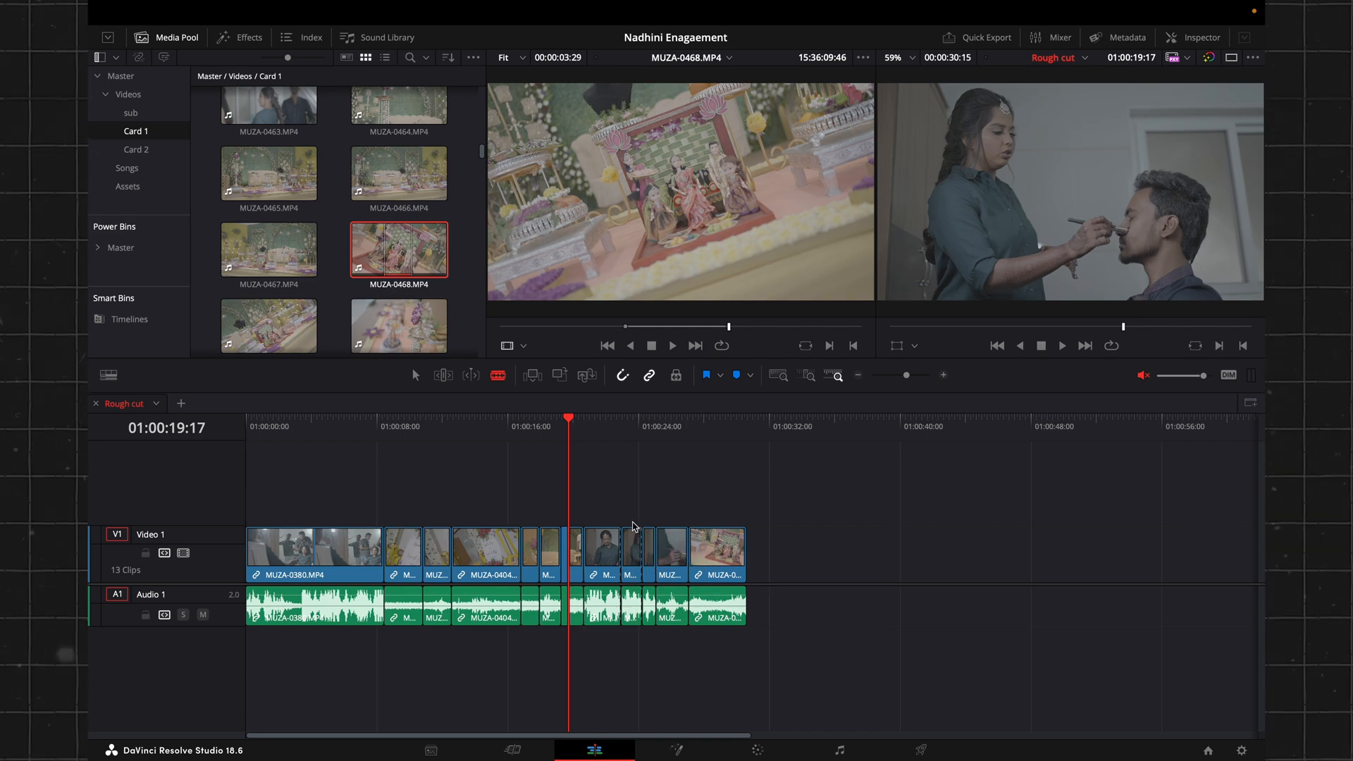
key(a)
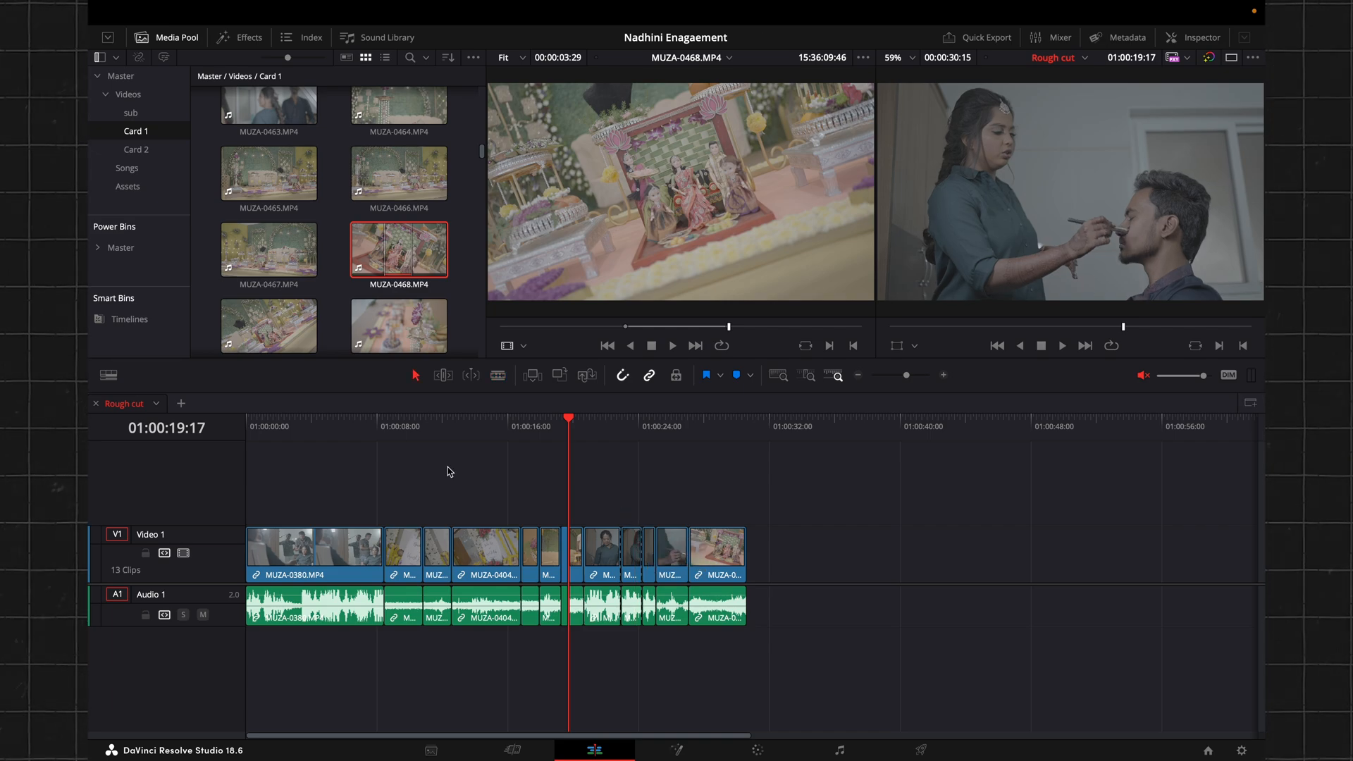
Try ripple-deleting the isolated middle section of MUZA-0426.MP4 and undo the deletion
click(634, 546)
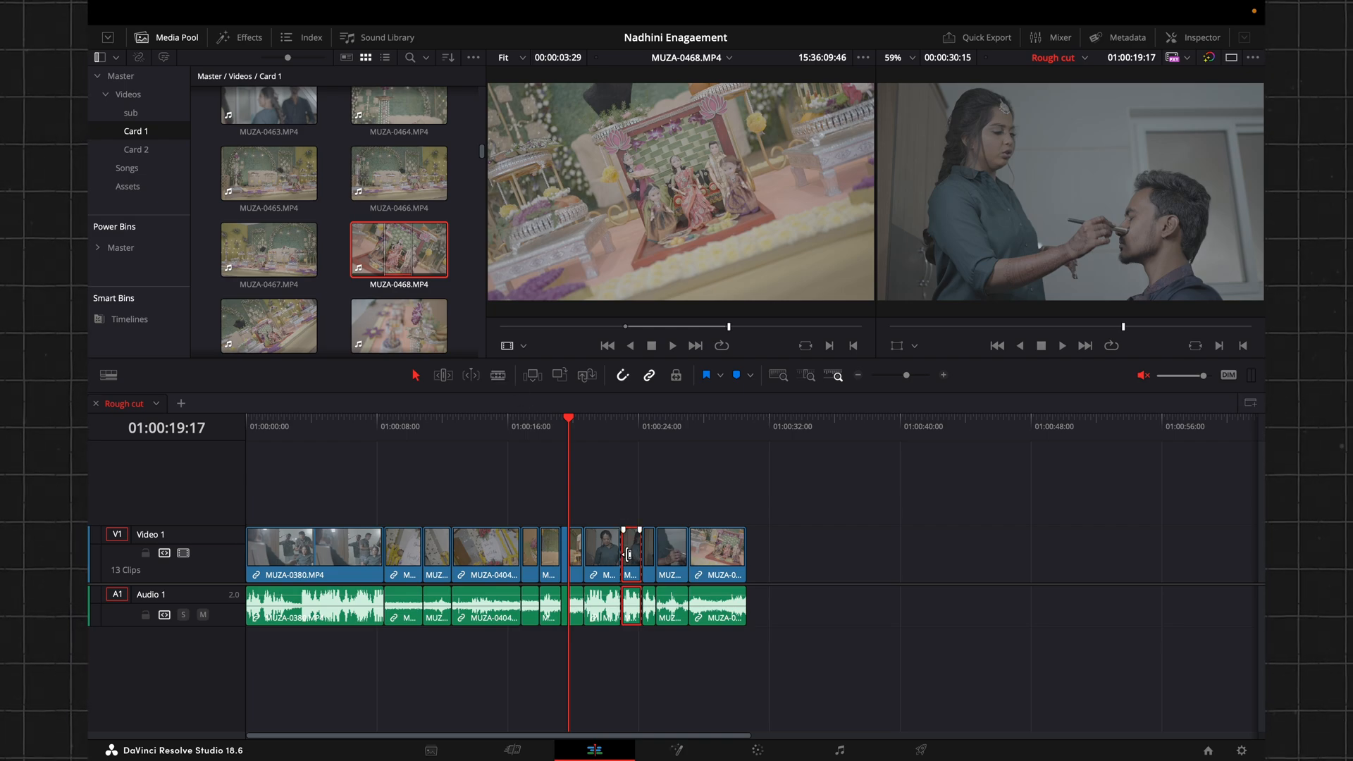
key(BackSpace)
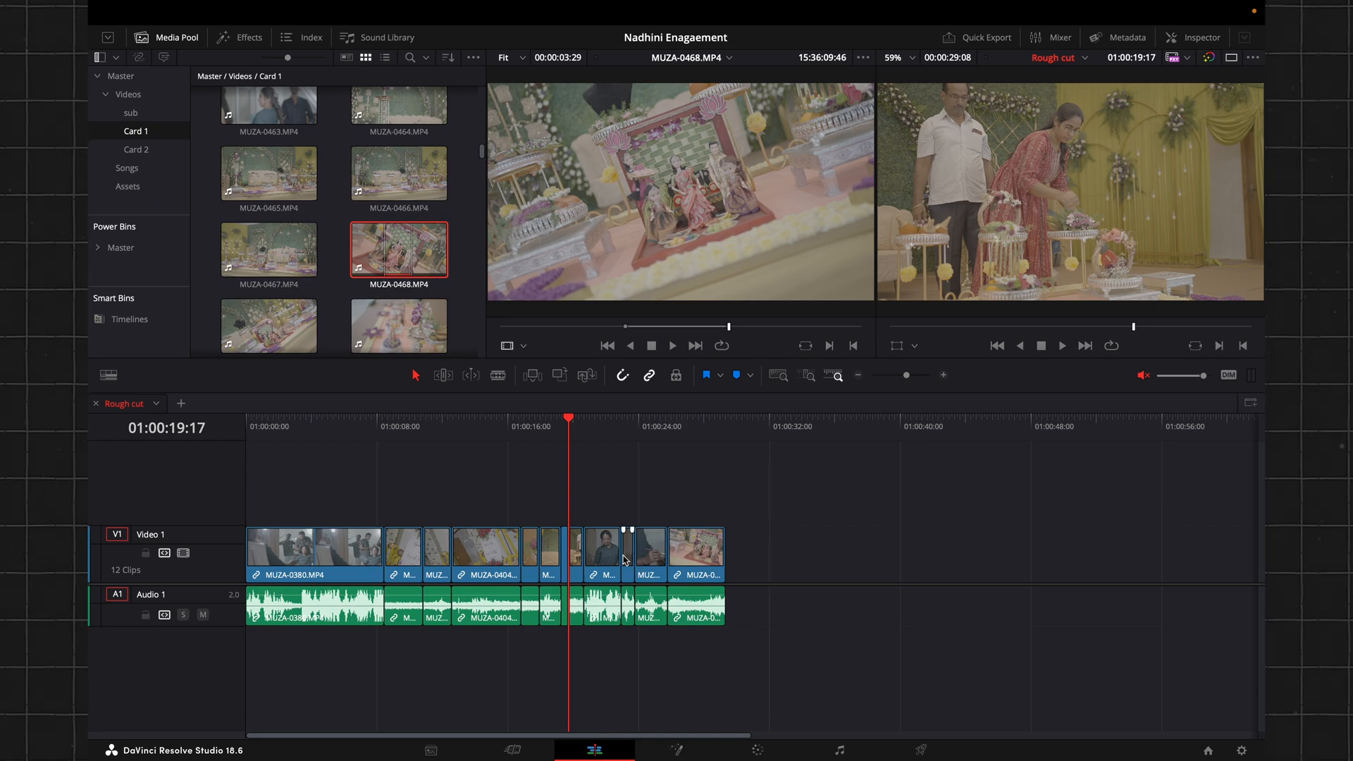
mouse_move(961, 4)
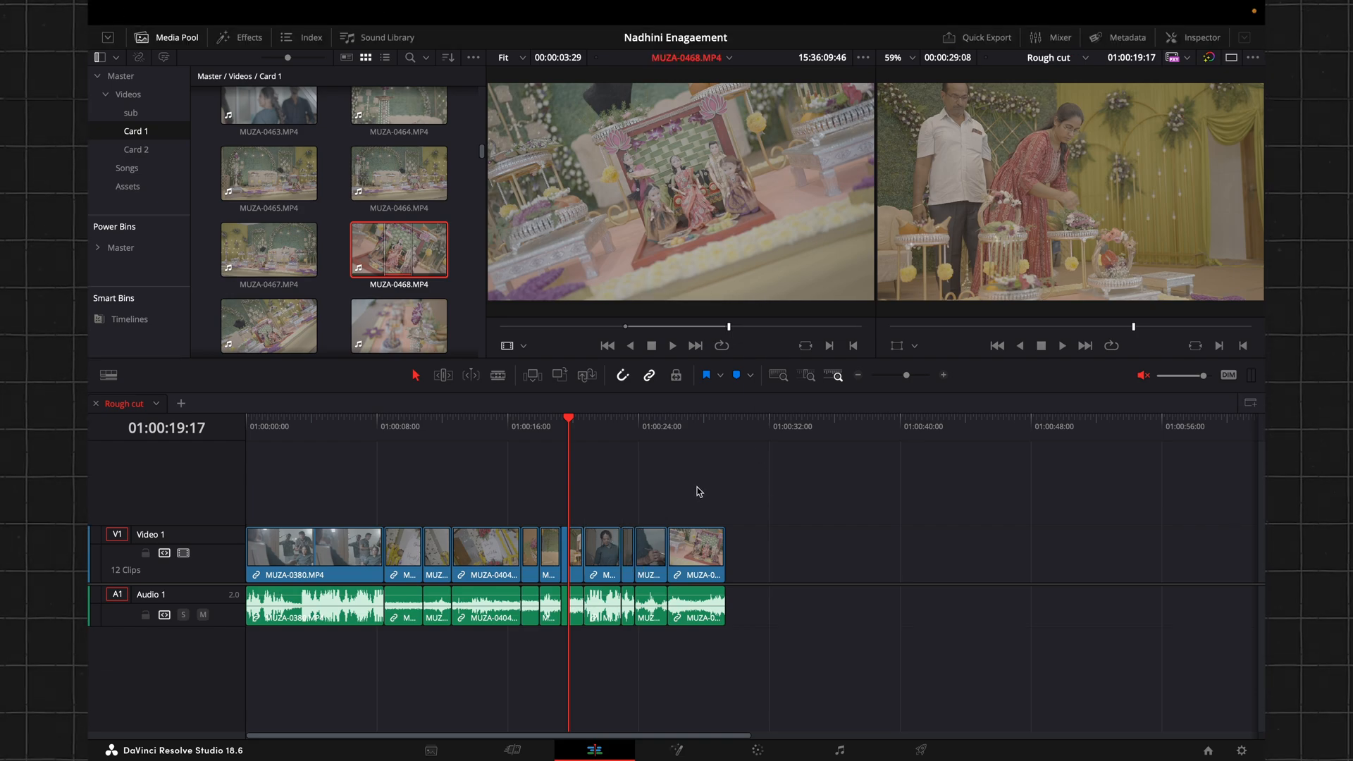
key(super+z)
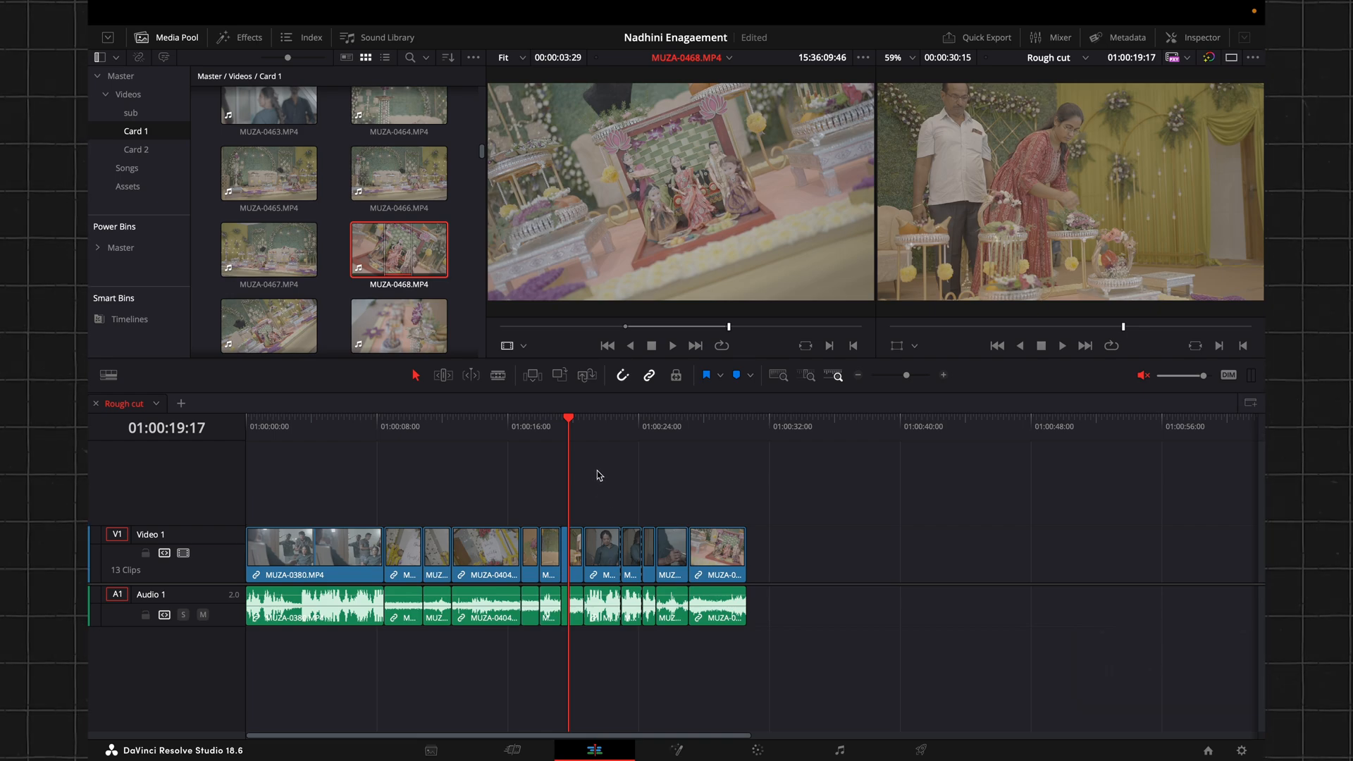
Ripple-delete the short section between the two cuts in the MUZA-0426.MP4 clip
click(634, 544)
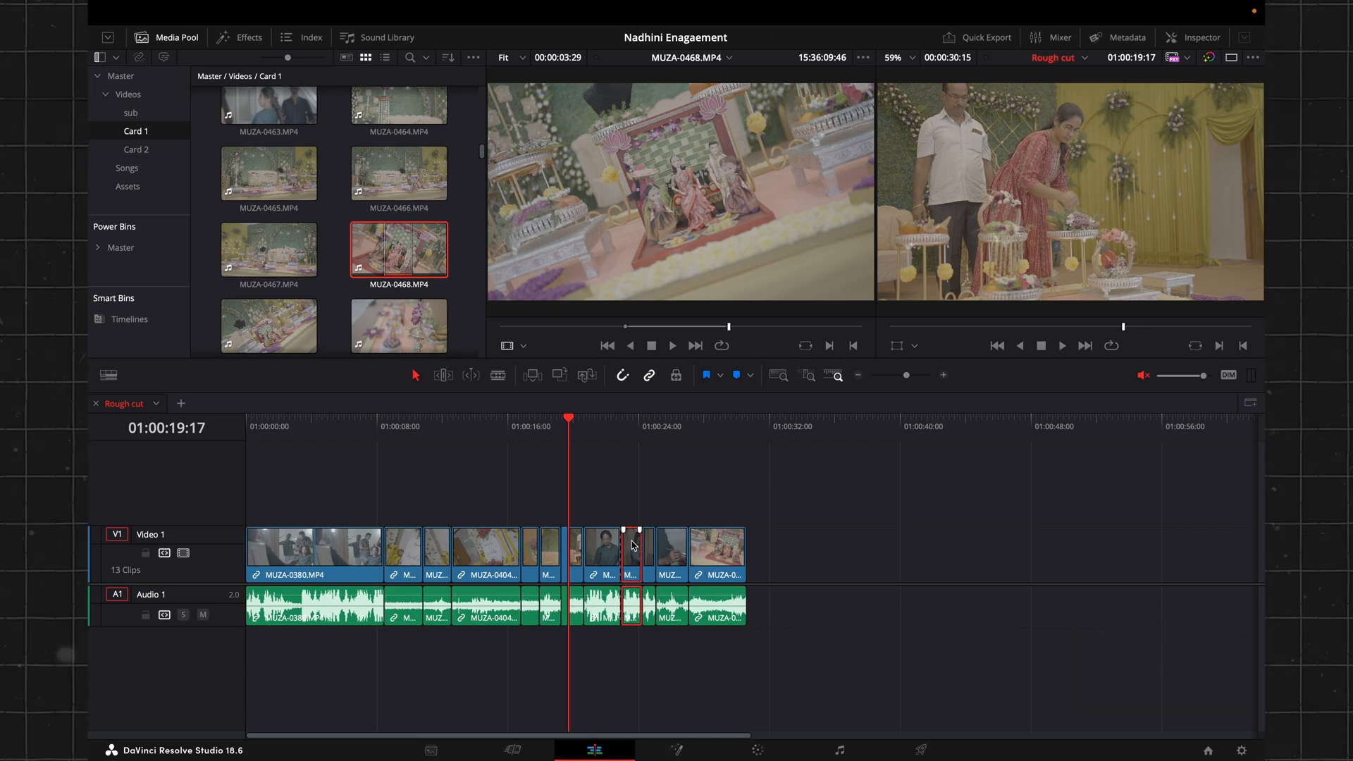
key(BackSpace)
Split the MUZA-0404 clip at 01:00:13:23 and 01:00:15:09 and ripple-delete the section between the cuts
mouse_move(579, 423)
mouse_down()
mouse_move(698, 444)
mouse_move(584, 426)
mouse_up()
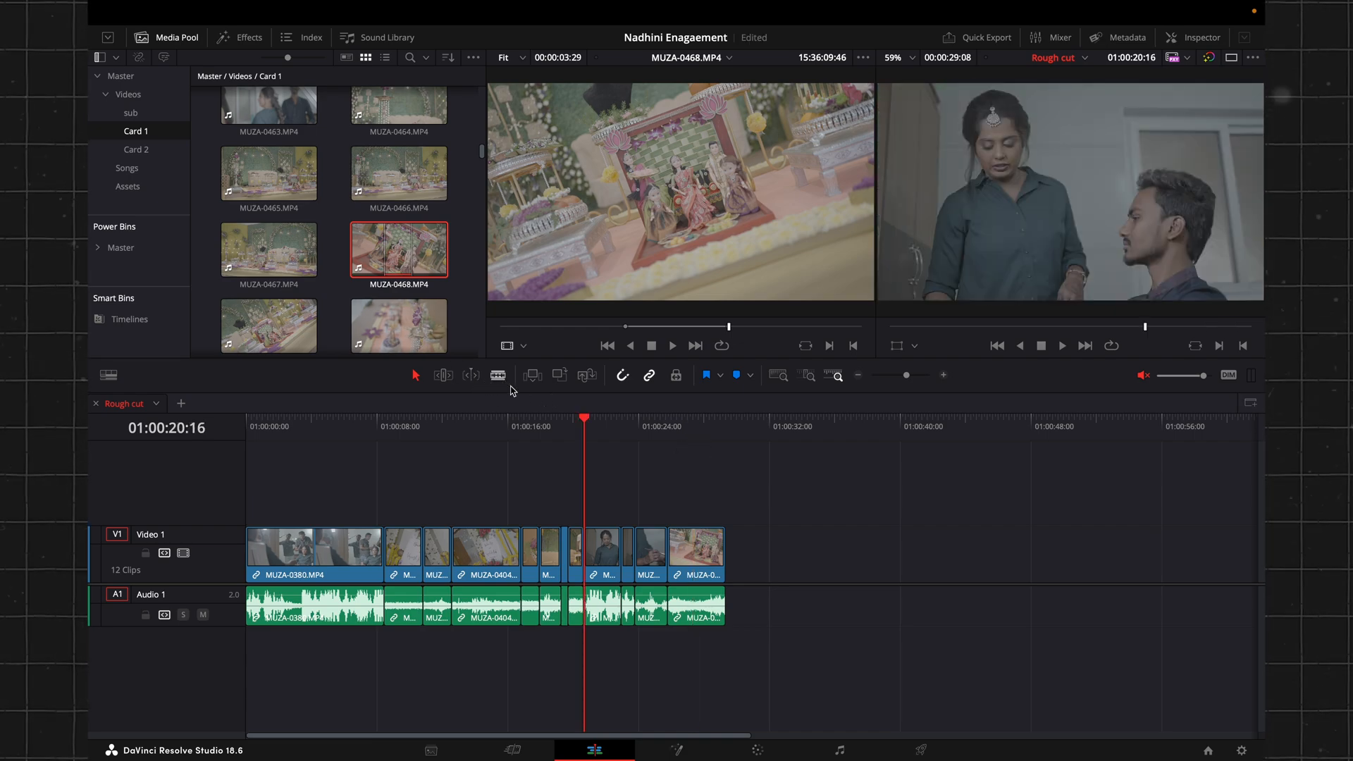
drag(576, 444, 497, 419)
key(ctrl+b)
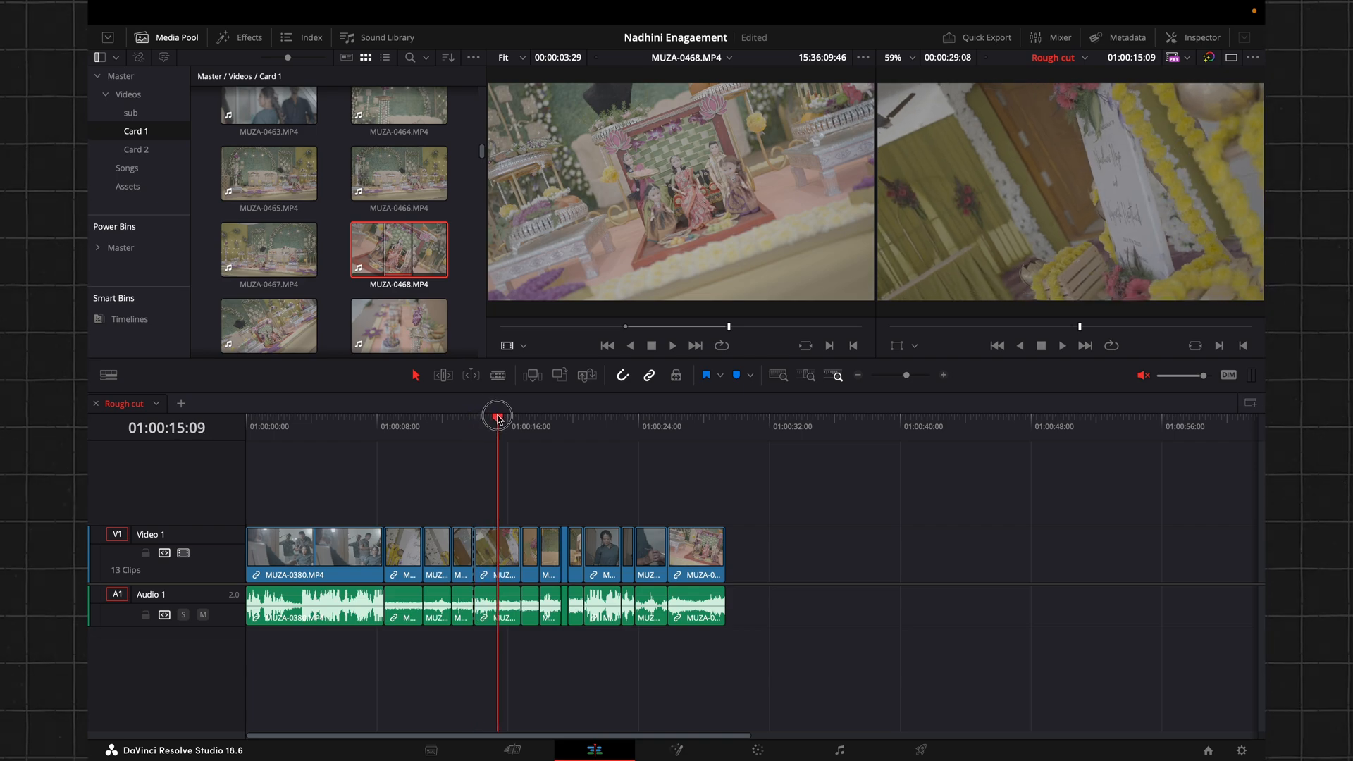
key(ctrl+b)
click(485, 564)
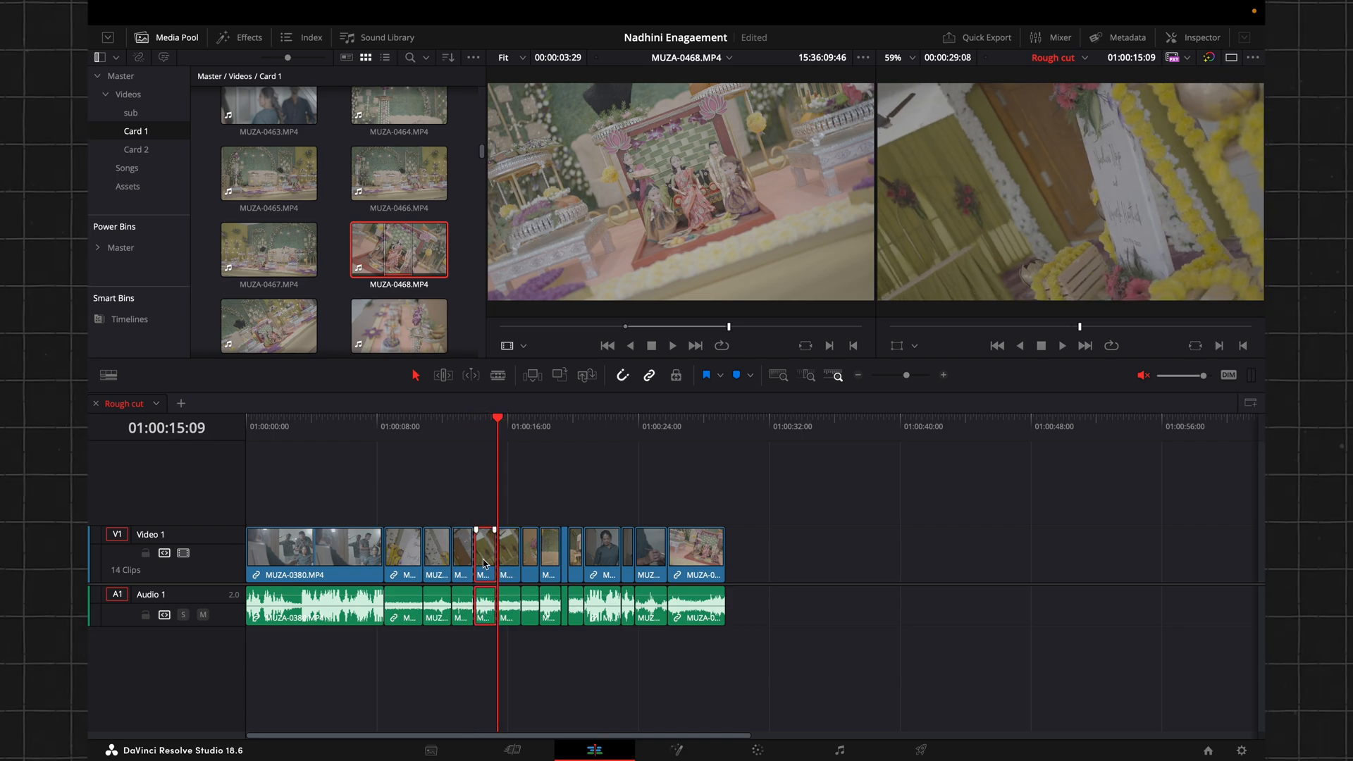
key(Delete)
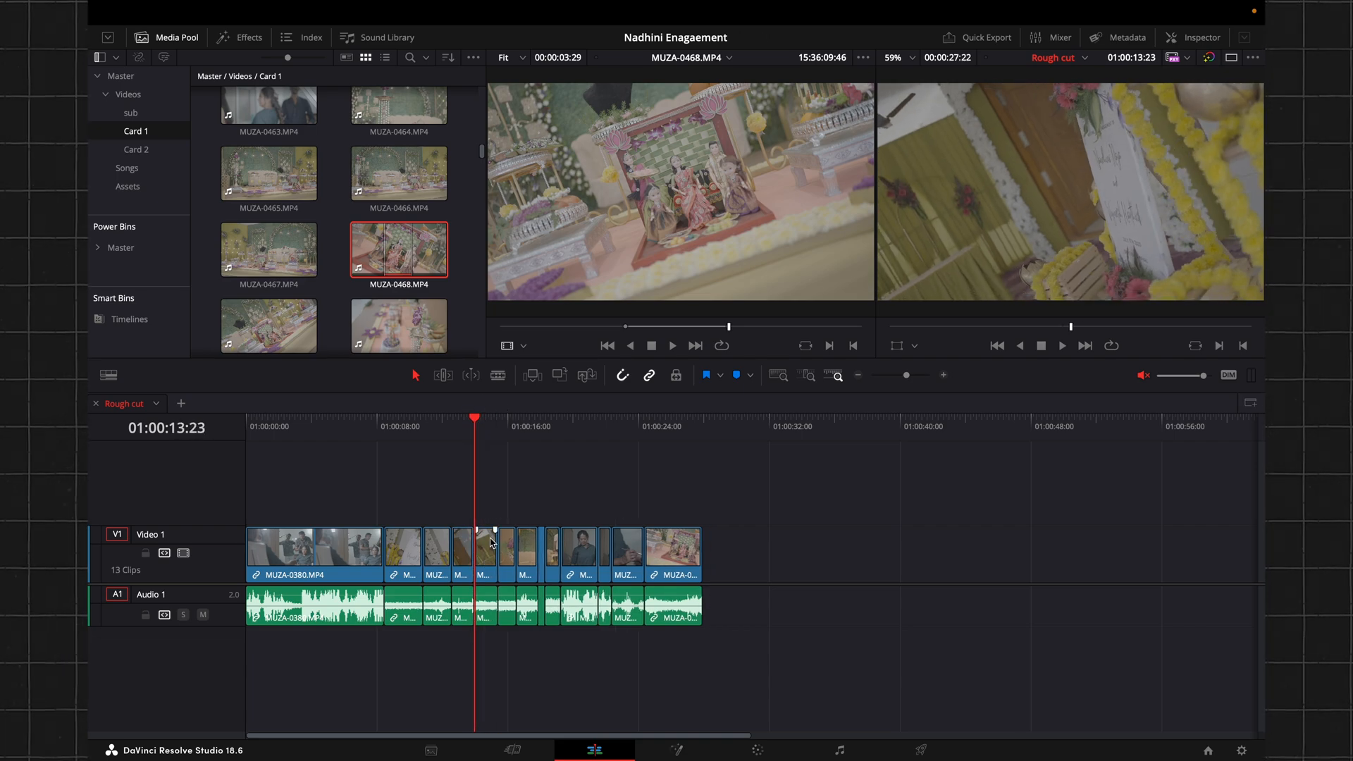
Split the opening MUZA-0380.MP4 clip at 01:00:02:10 and 01:00:04:23 and ripple-delete the section between the cuts
drag(474, 427, 328, 441)
key(ctrl+b)
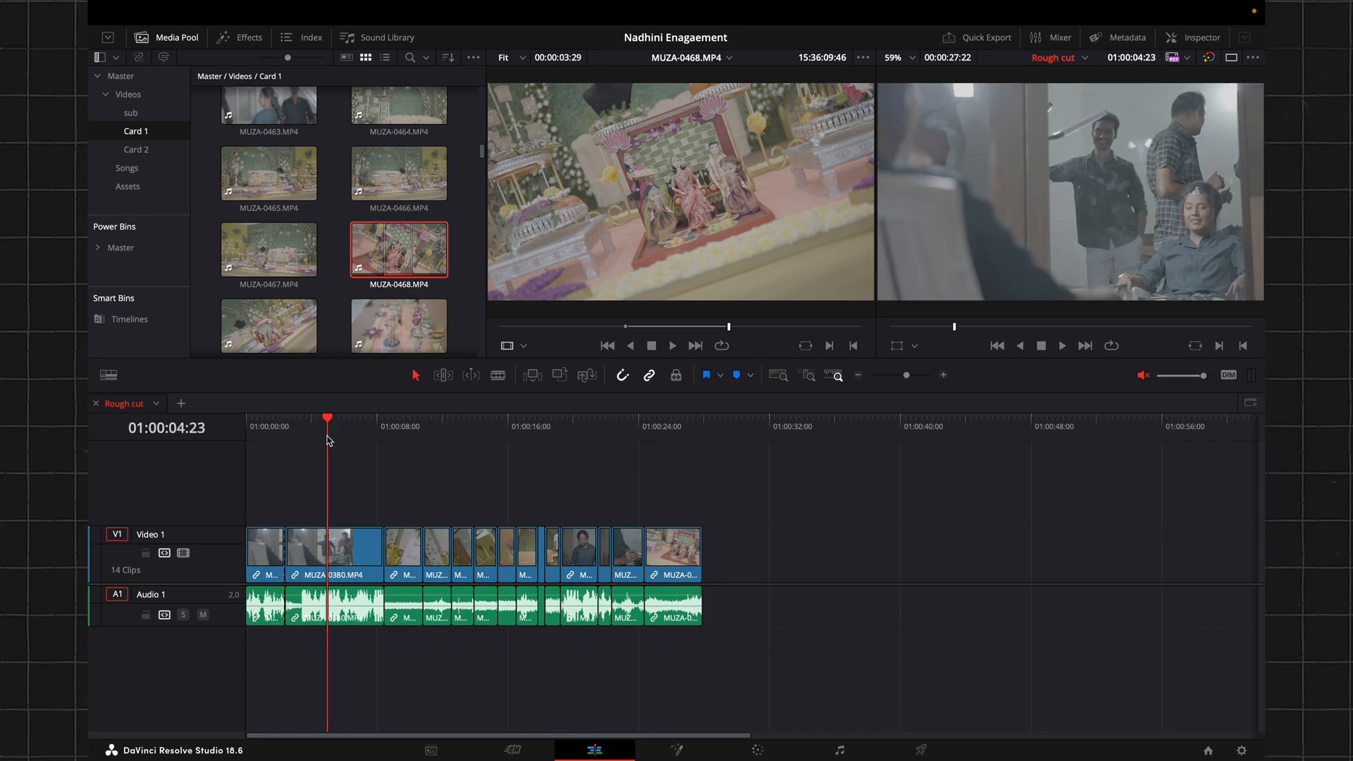
key(ctrl+b)
click(310, 553)
key(Delete)
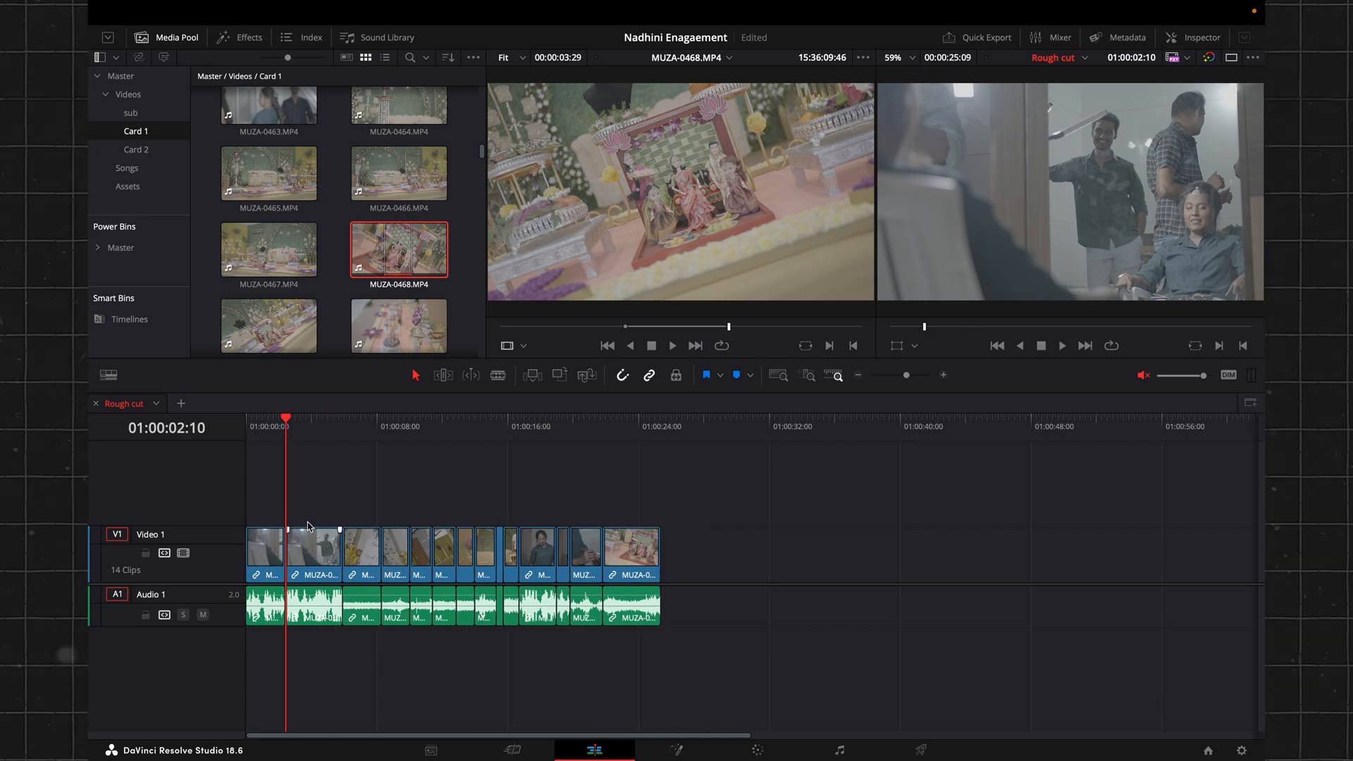
key(Home)
click(369, 441)
drag(369, 441, 261, 474)
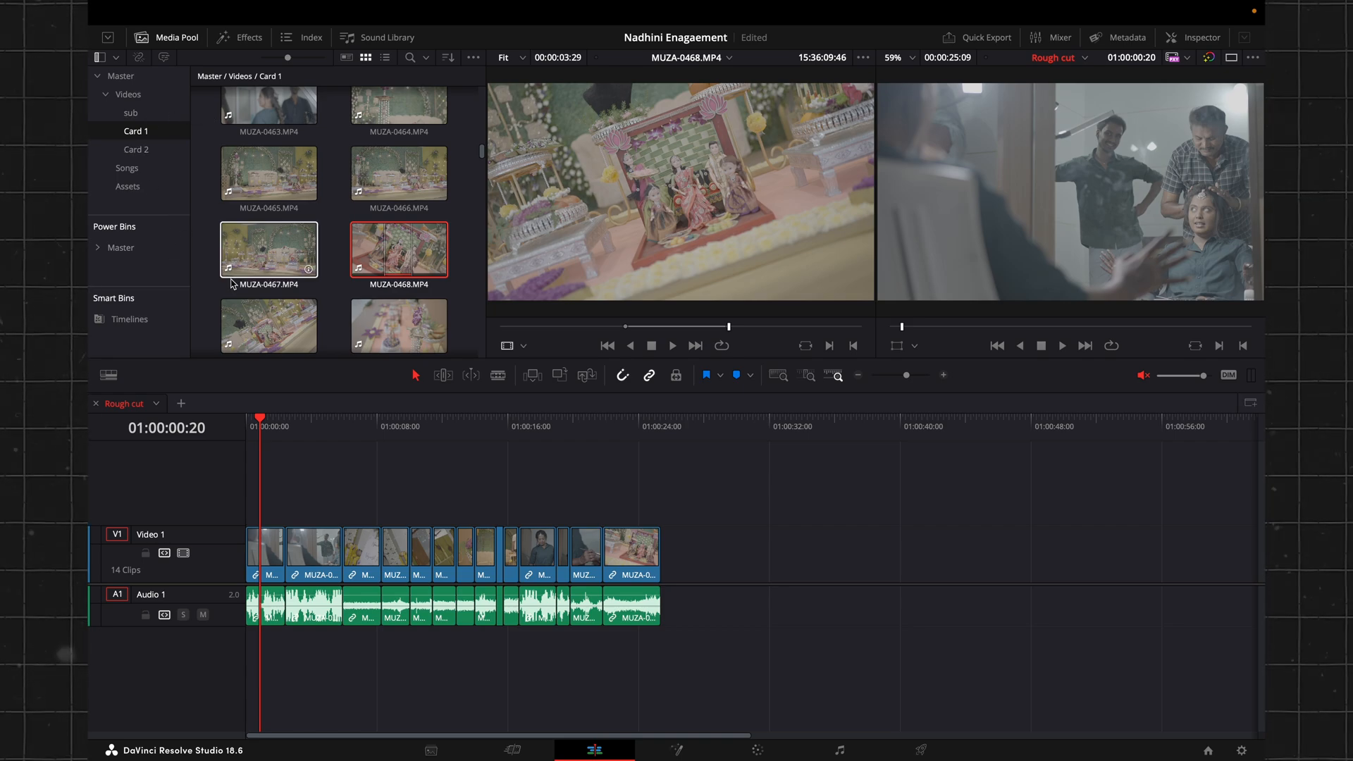
Load the Skygaze - Open Air Kiss song from the Songs bin and mark its range from 00:00:28:08 to 00:00:33:11
click(137, 169)
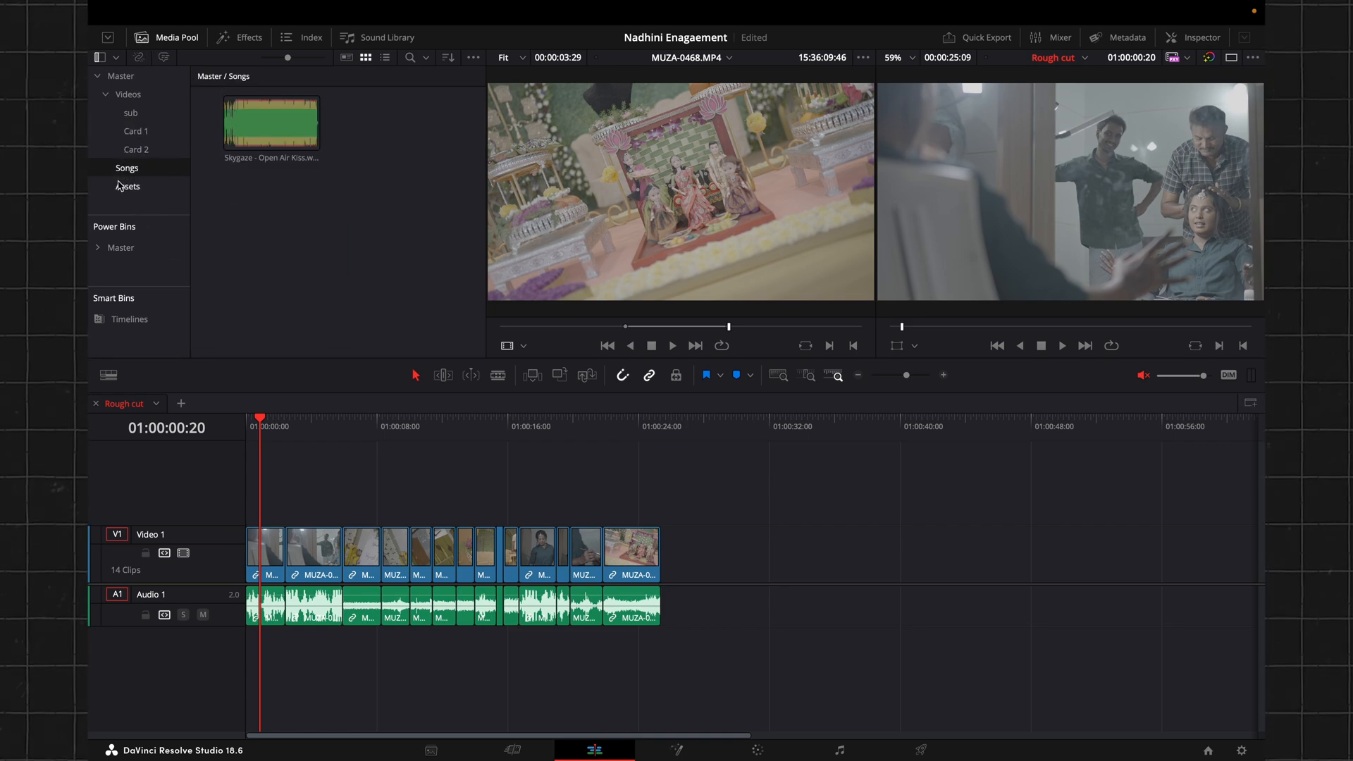
click(250, 129)
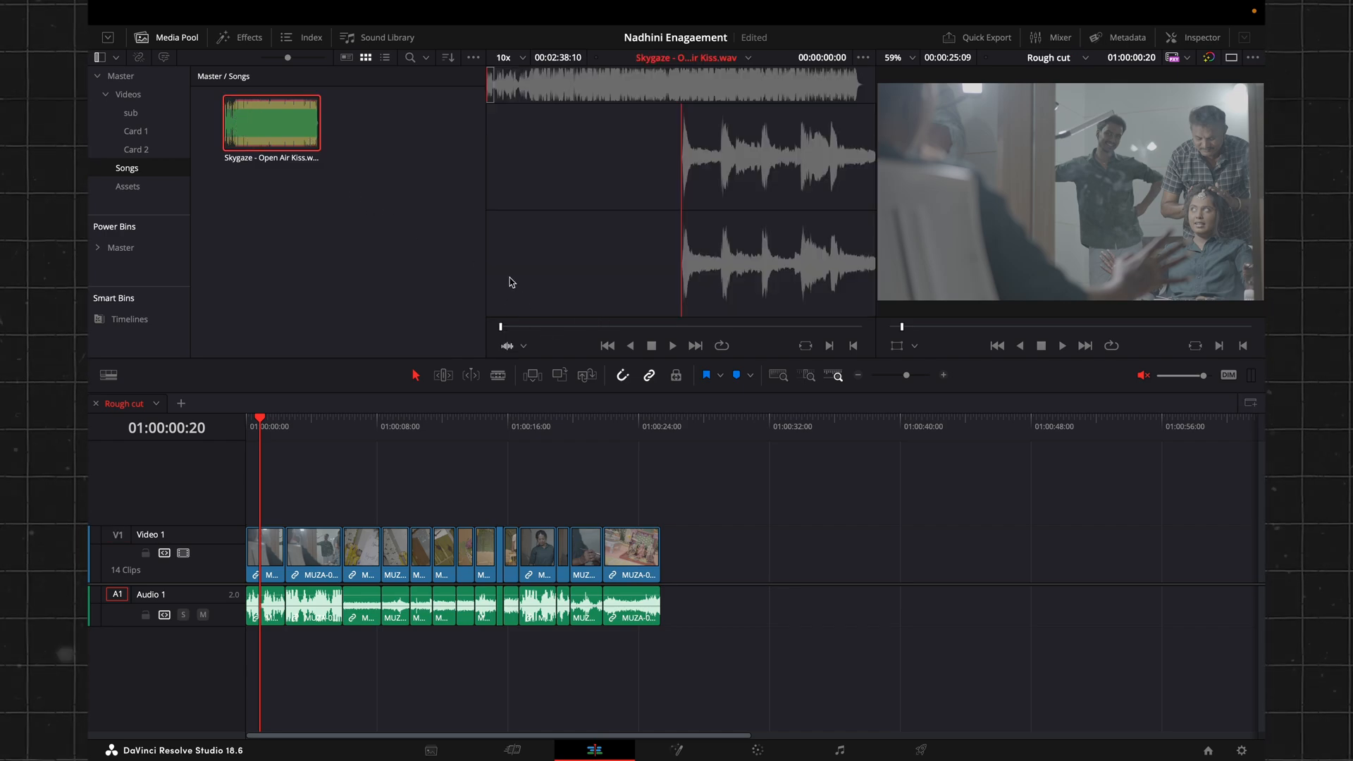
drag(529, 331, 566, 333)
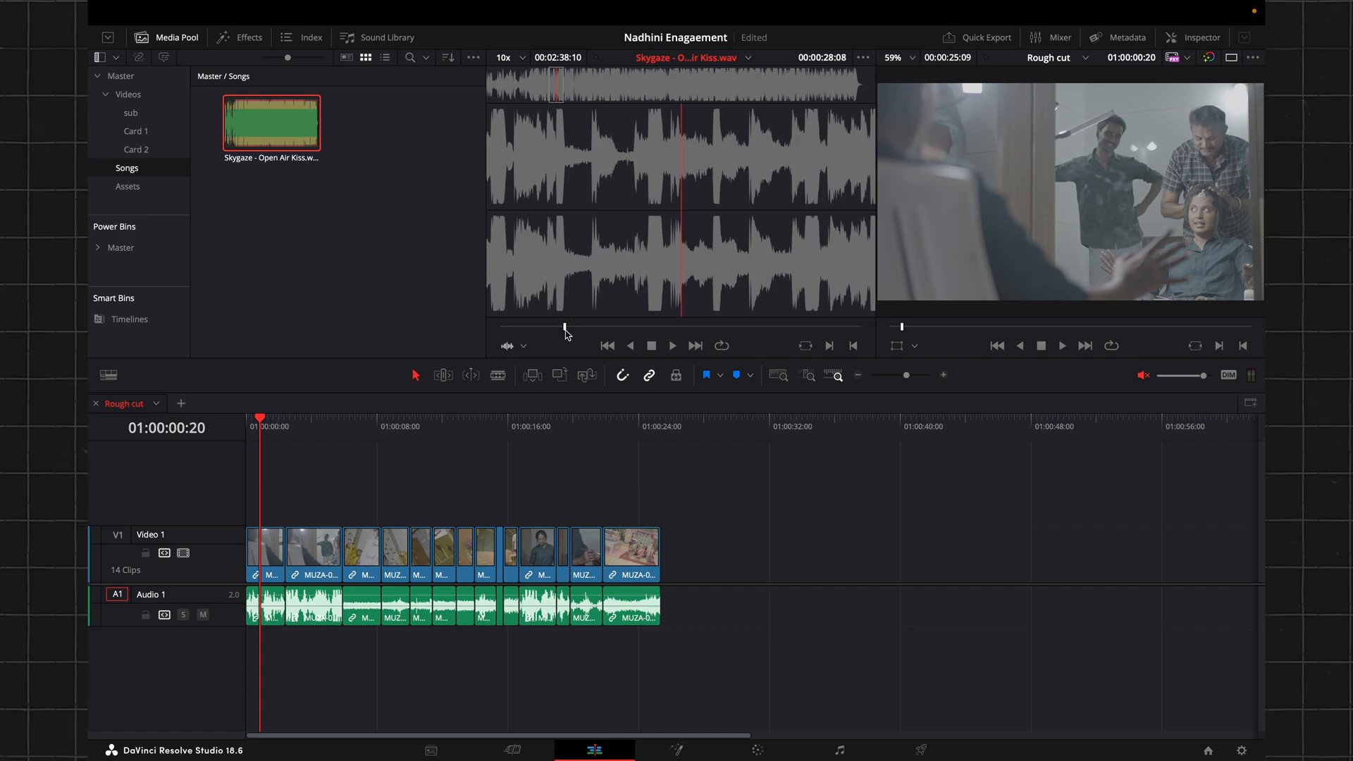
key(space)
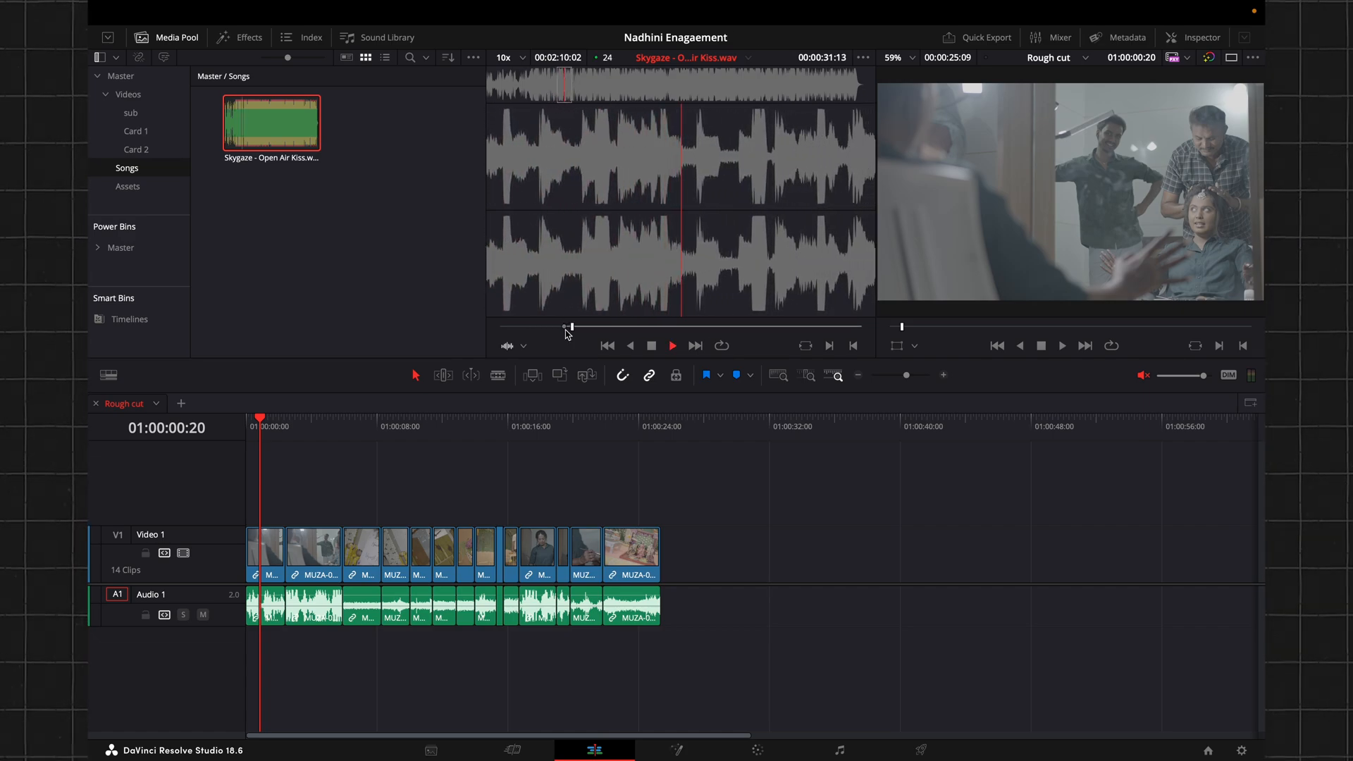
key(space)
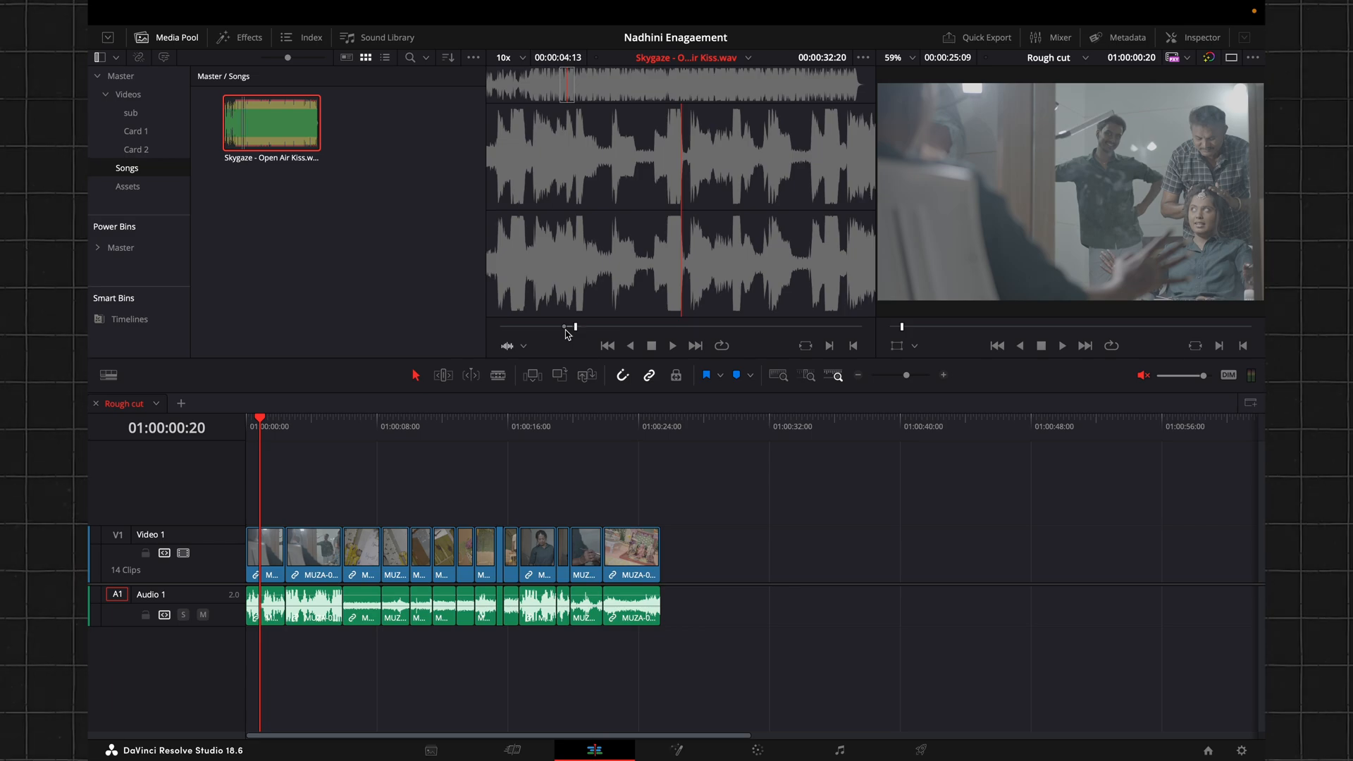
key(space)
key(space)
key(o)
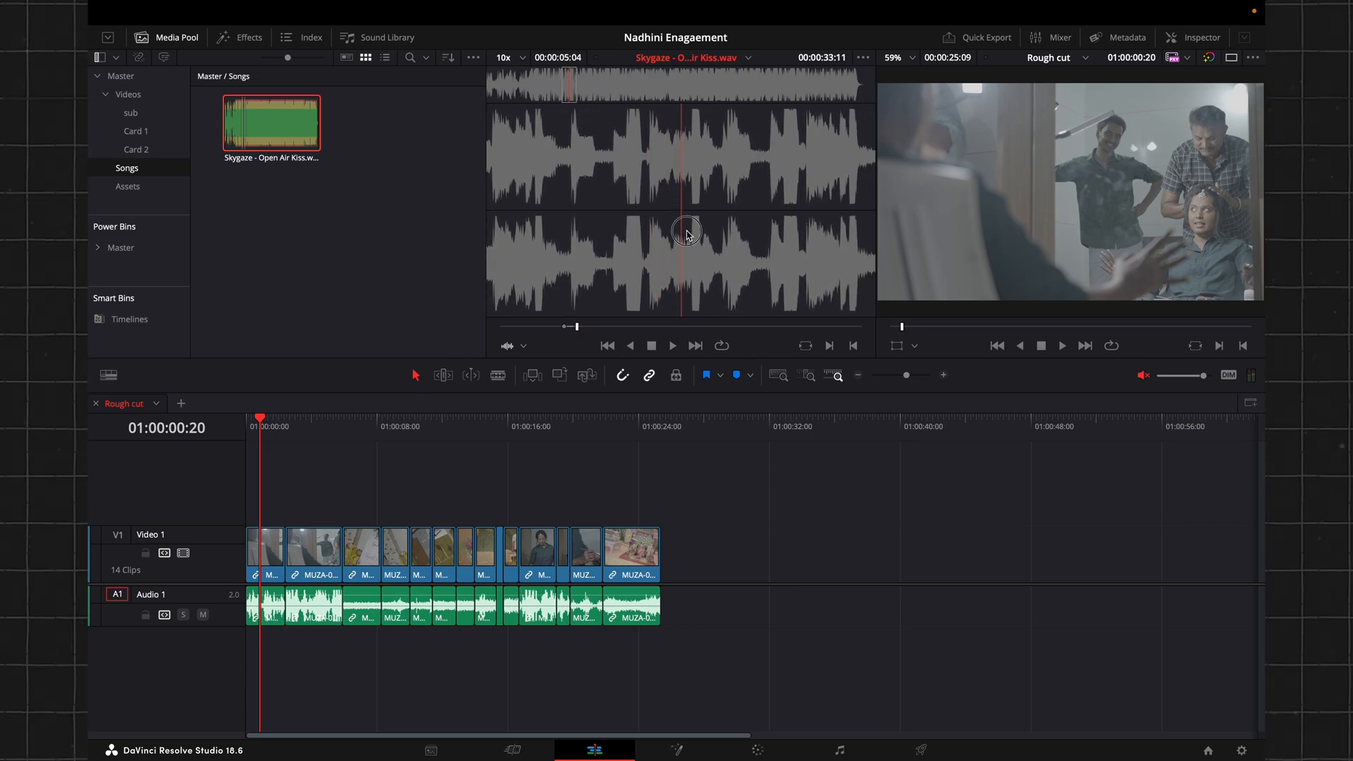
Place the marked song section at the start of a new Audio 2 track and extend its end to almost the end of the video
drag(687, 233, 316, 659)
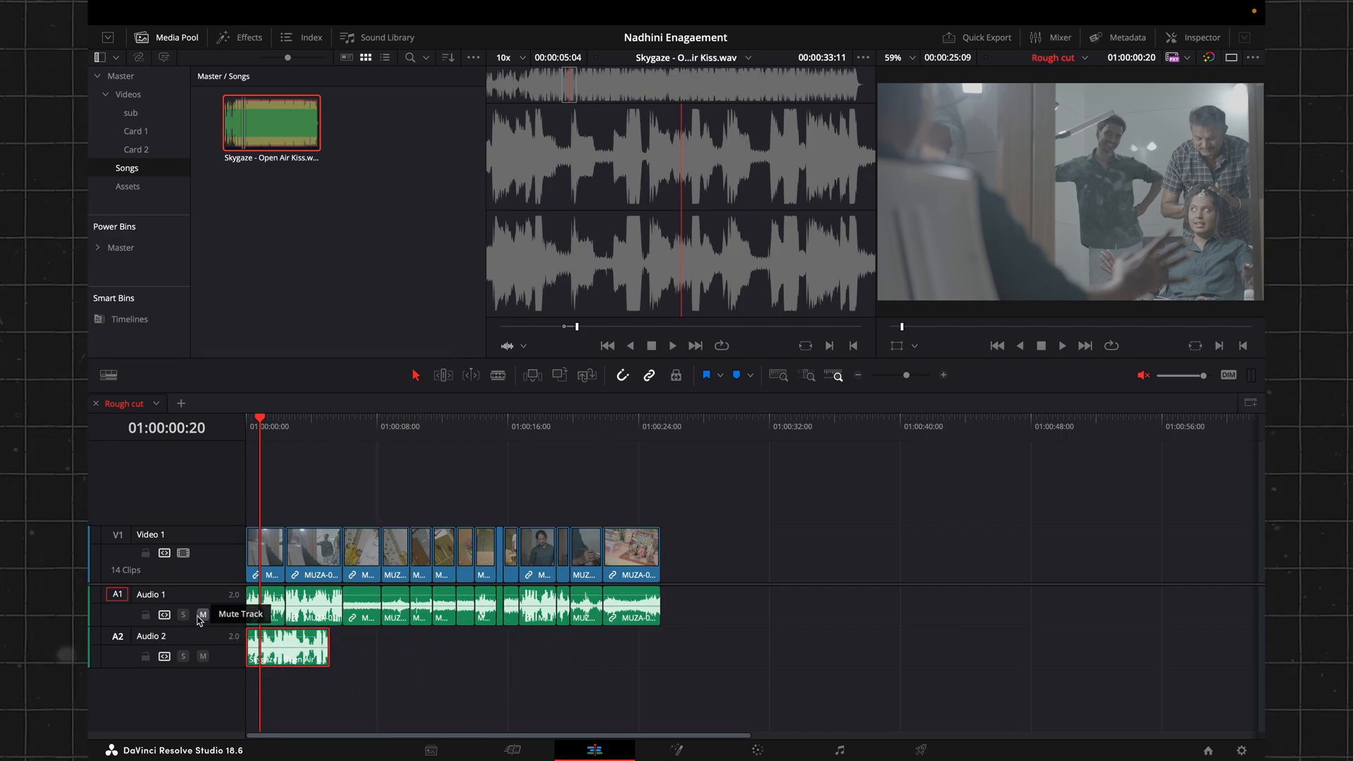
drag(264, 421, 326, 434)
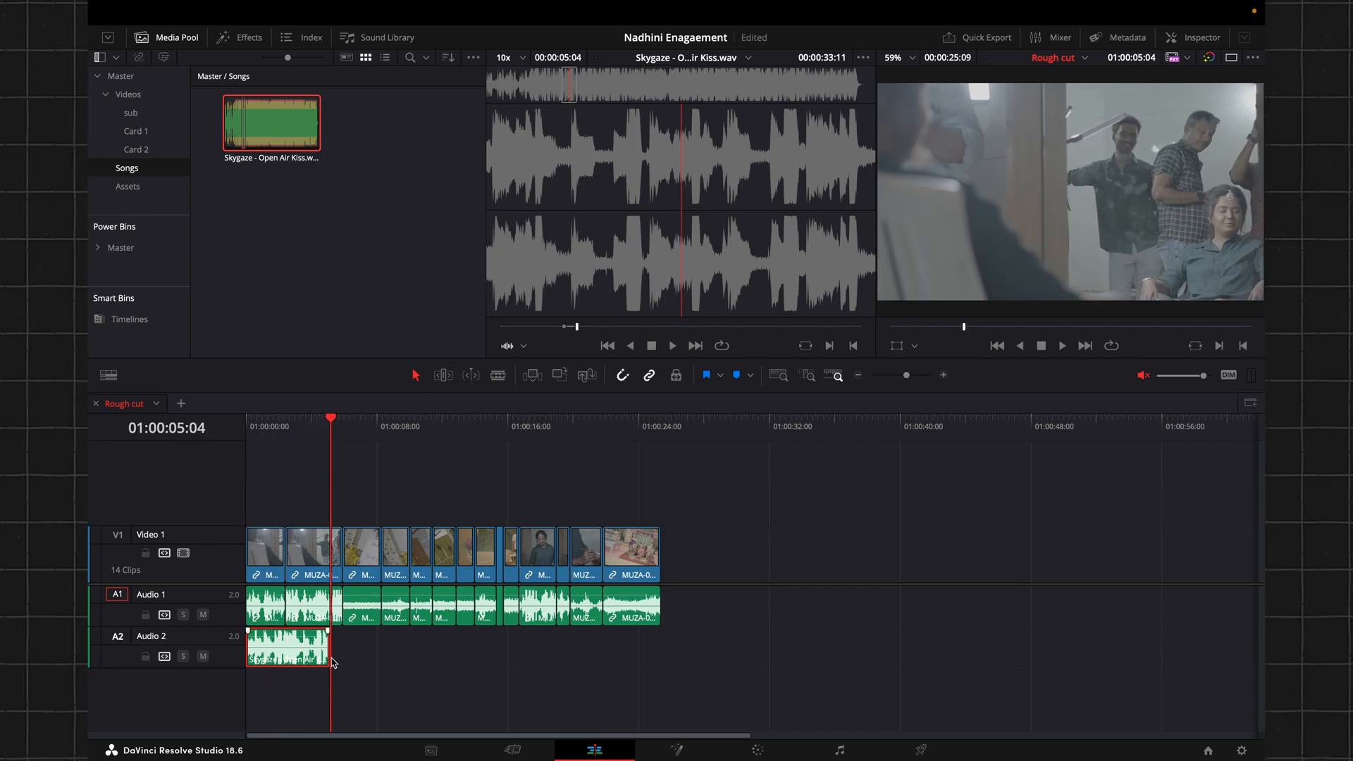
drag(329, 661, 620, 643)
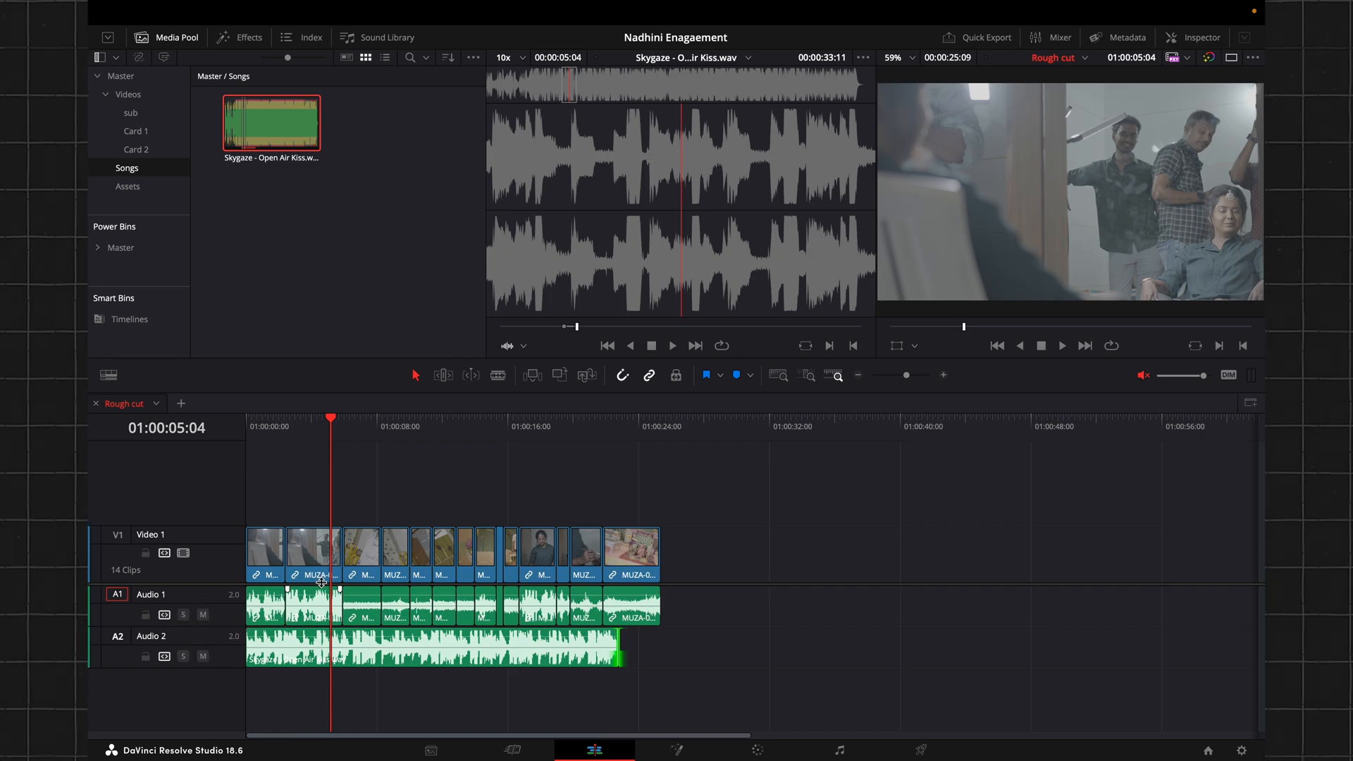
Mute the Audio 1 track and play the timeline from the start to preview the cuts with the song
click(203, 614)
click(246, 439)
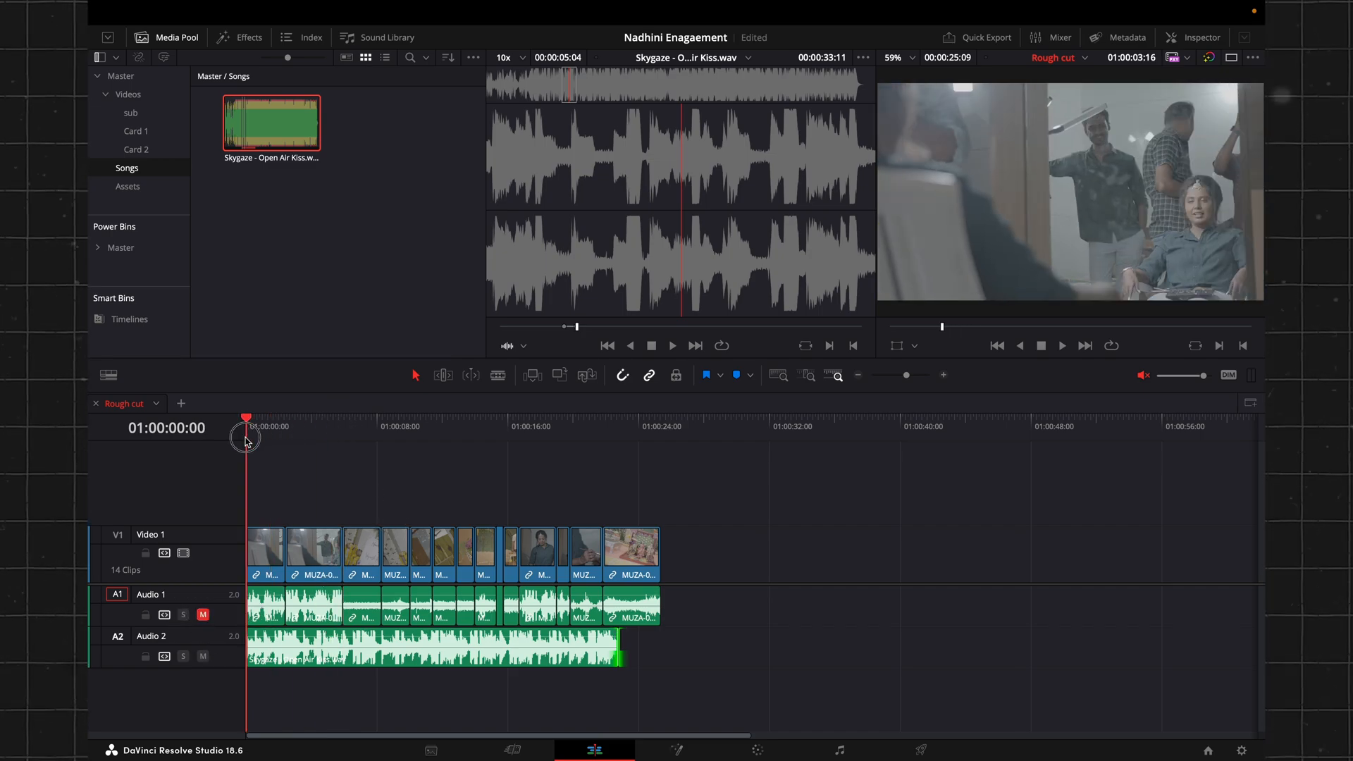
key(space)
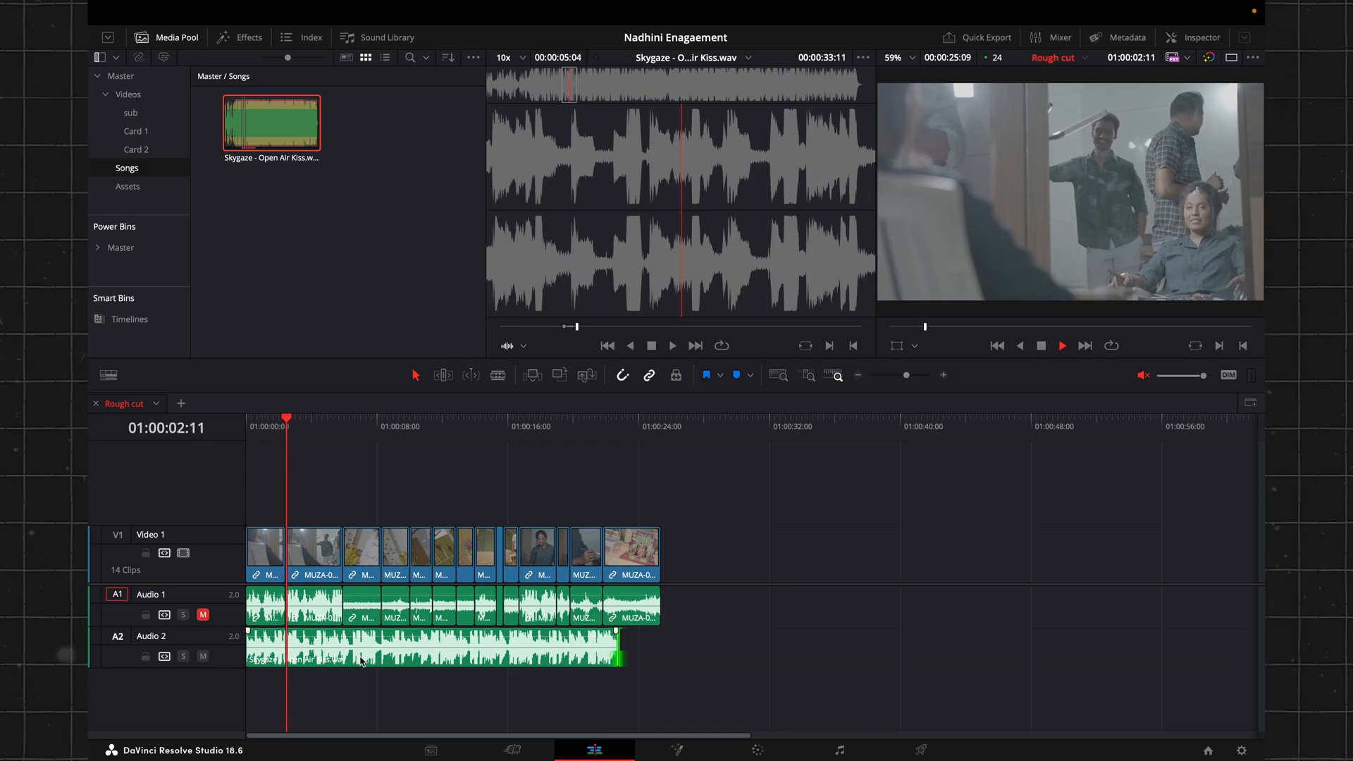
drag(314, 441, 471, 451)
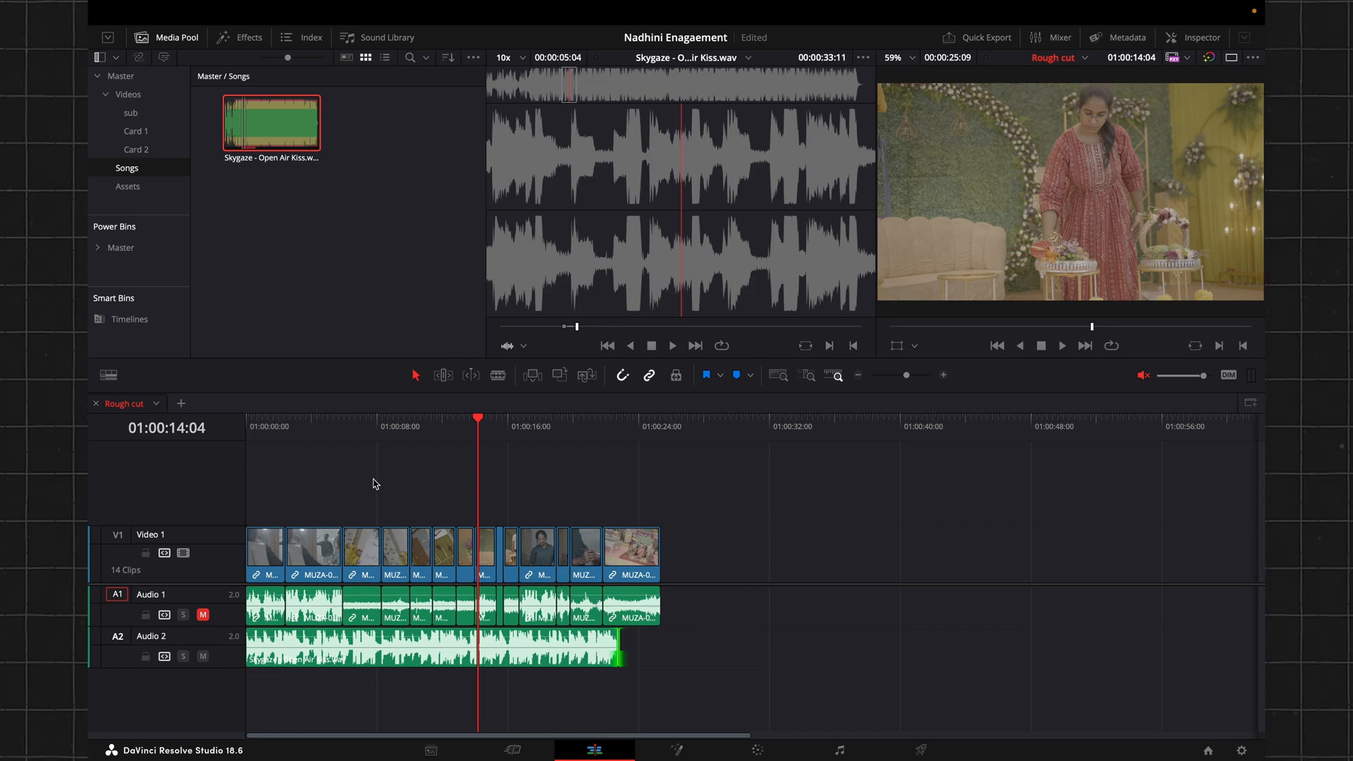
drag(483, 439, 495, 438)
key(space)
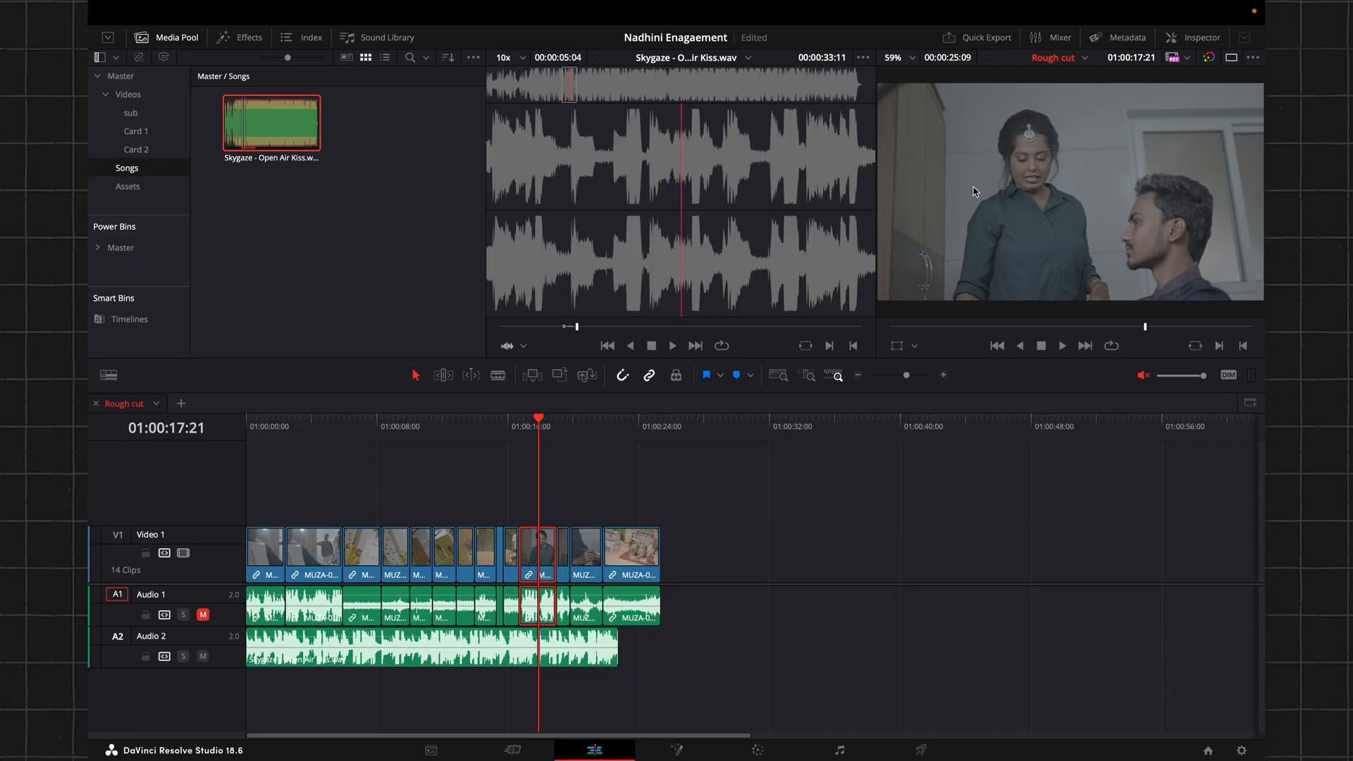
Show the Inspector for the MUZA-0426.MP4 clip and examine its video and audio settings
click(1186, 40)
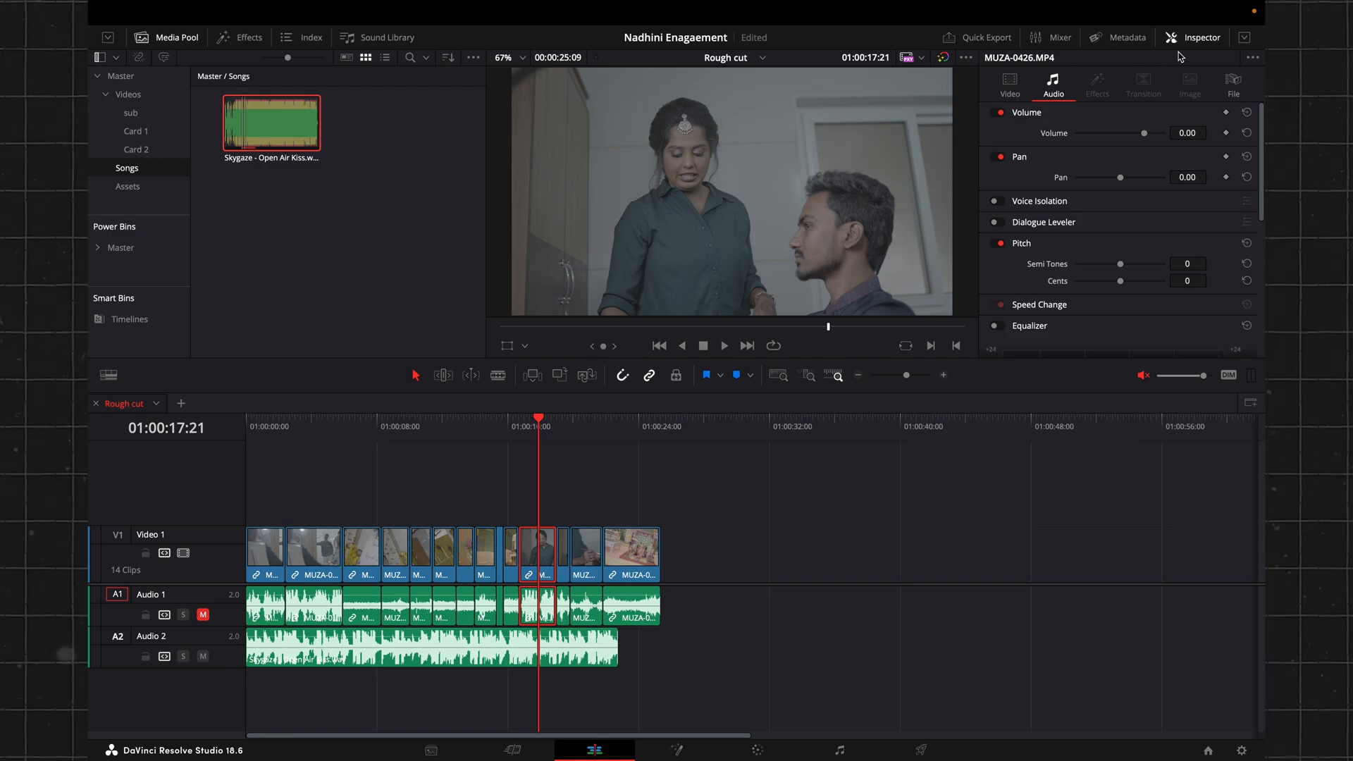
click(1173, 43)
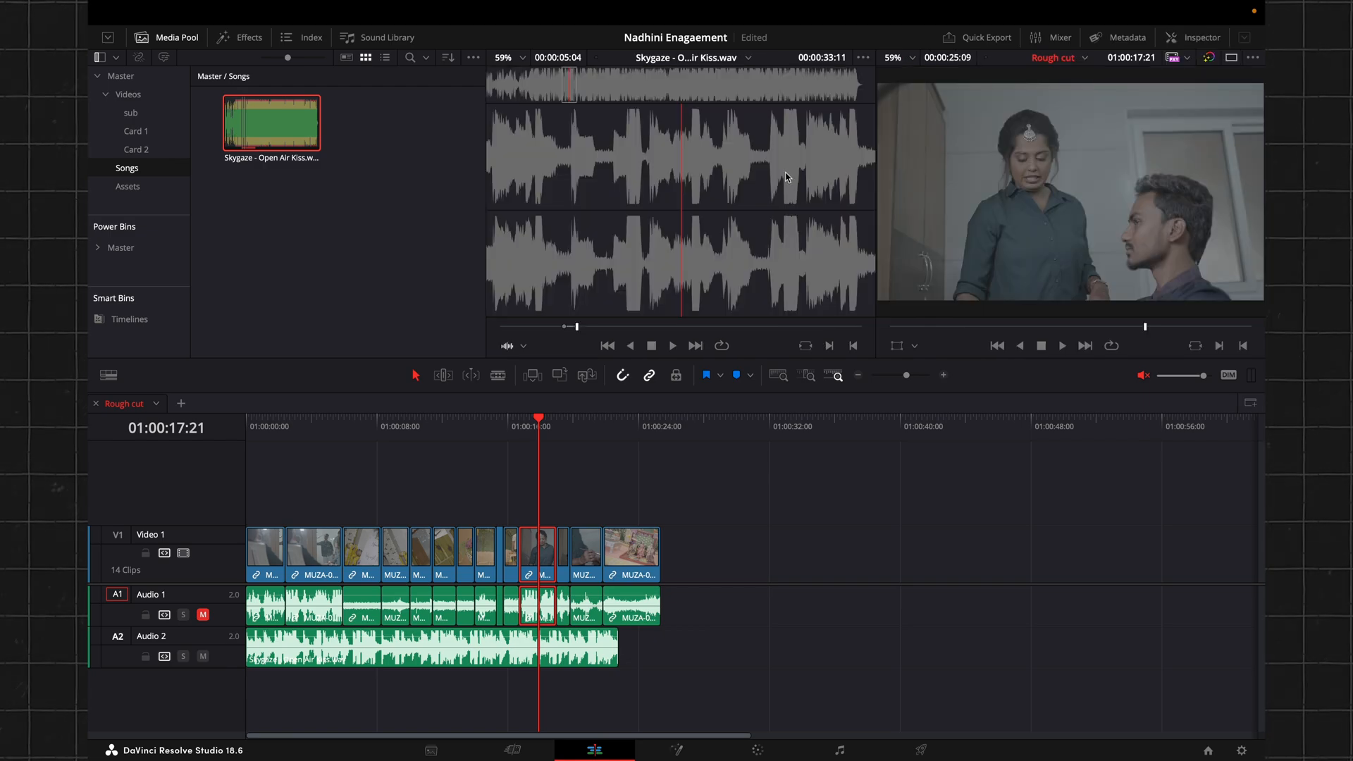
click(1180, 37)
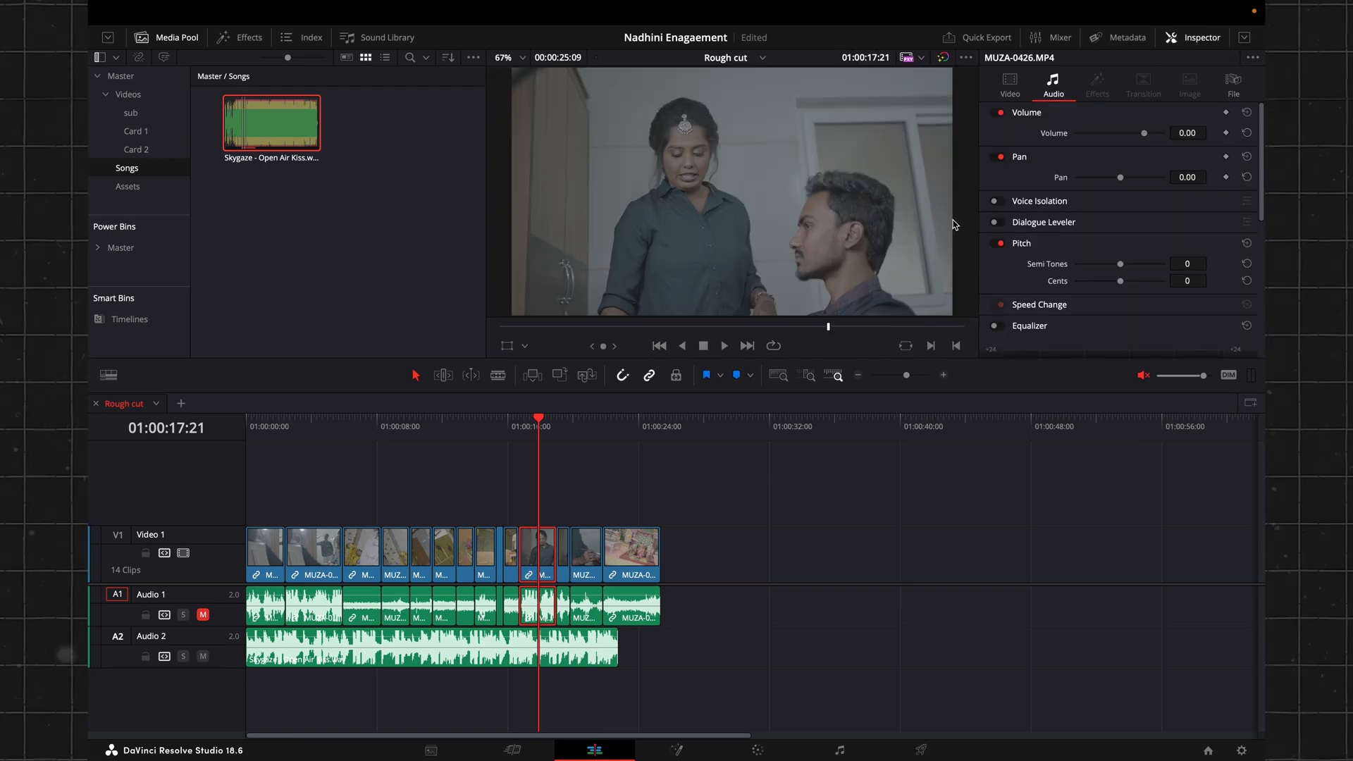
click(1010, 83)
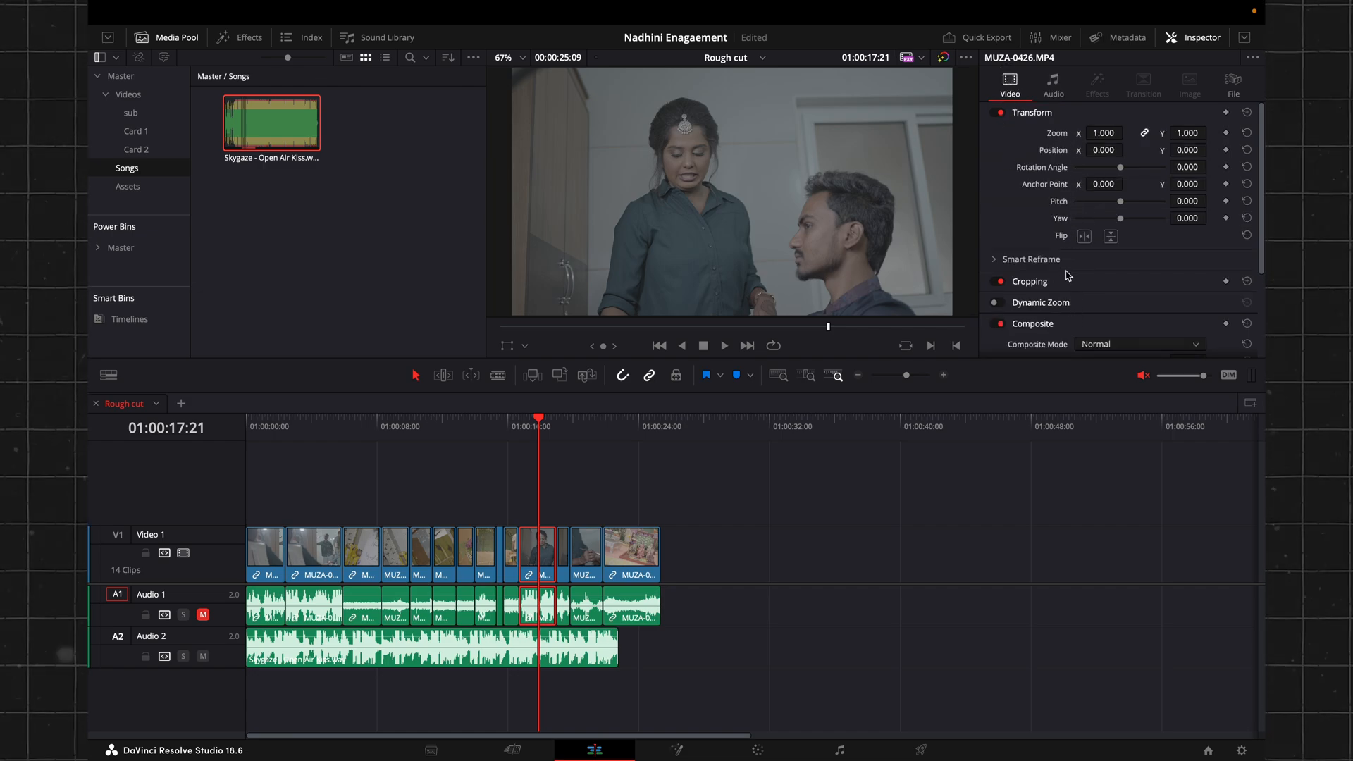
click(1047, 83)
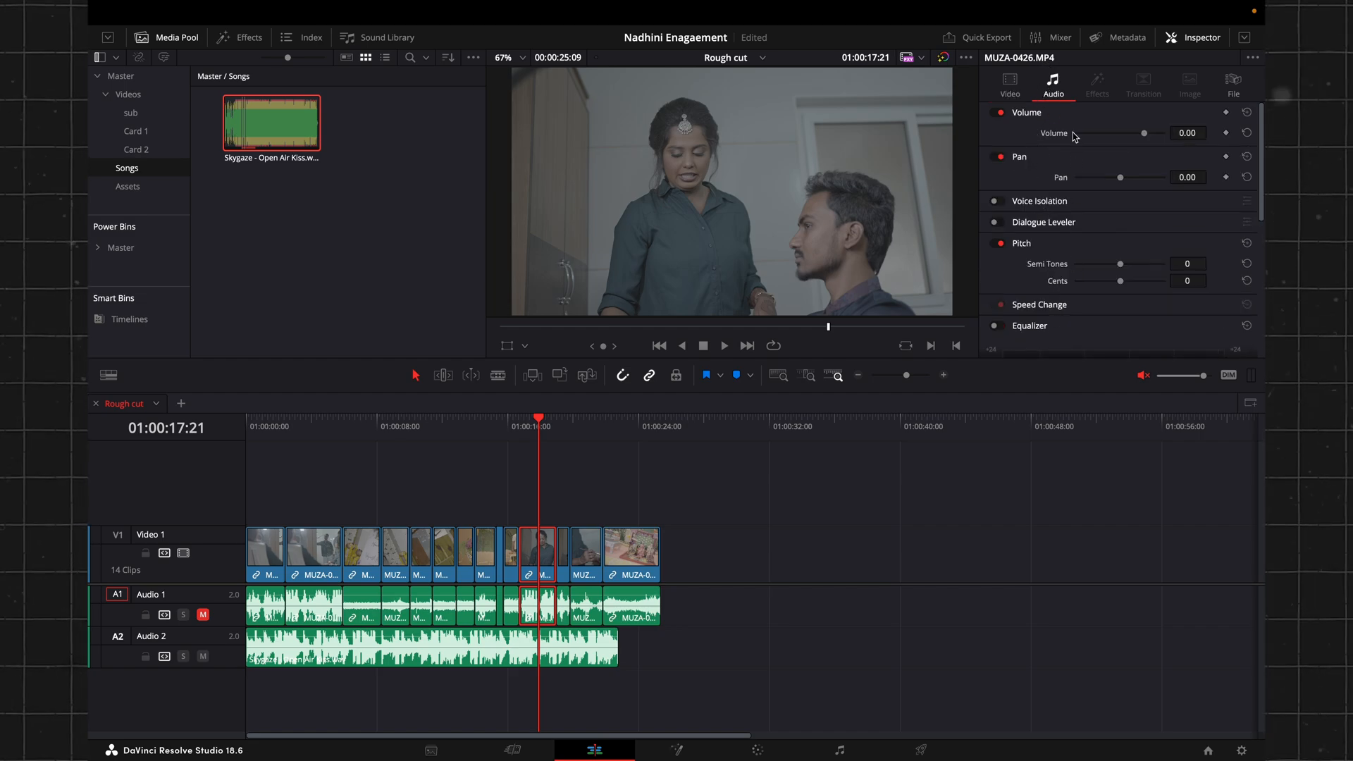
In the video settings of the MUZA-0426.MP4 clip, set the Transform zoom to 1.100 on both axes
click(1004, 92)
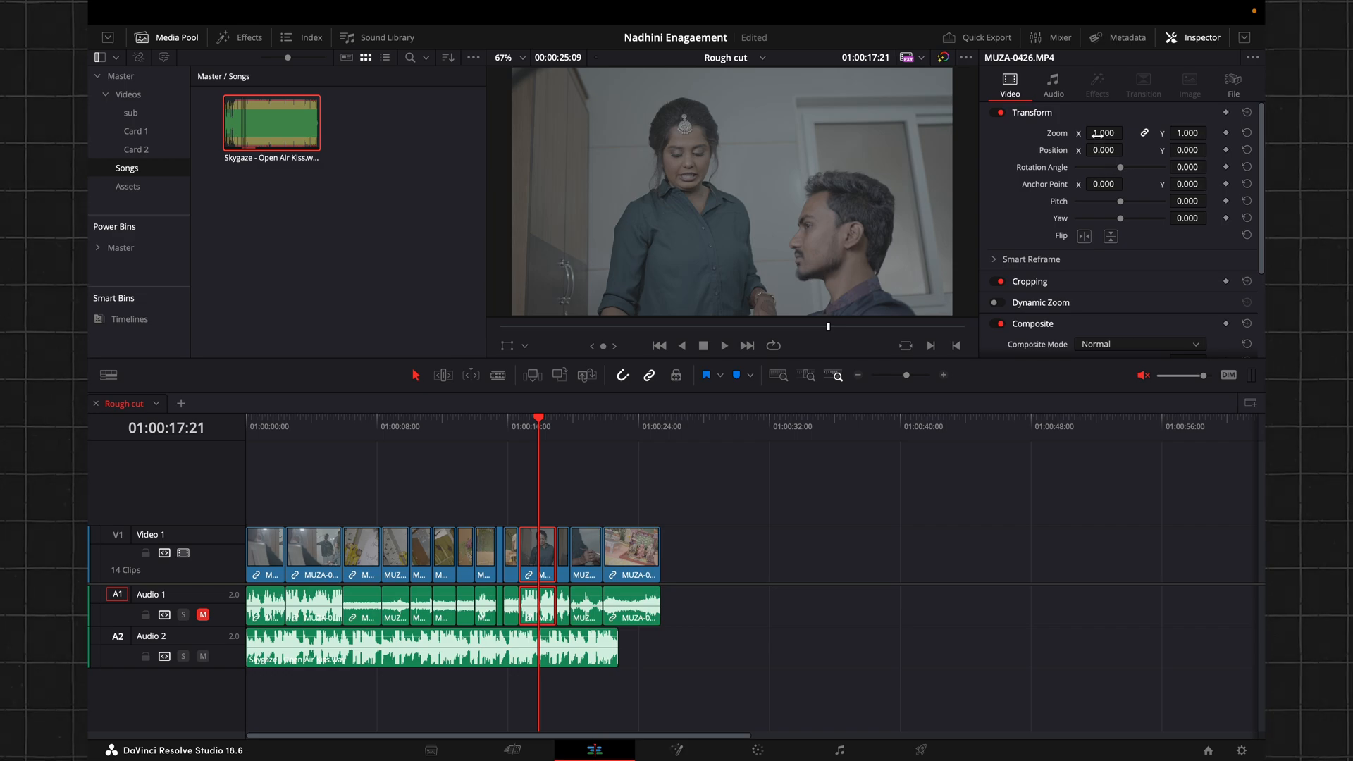
drag(1096, 133, 1098, 133)
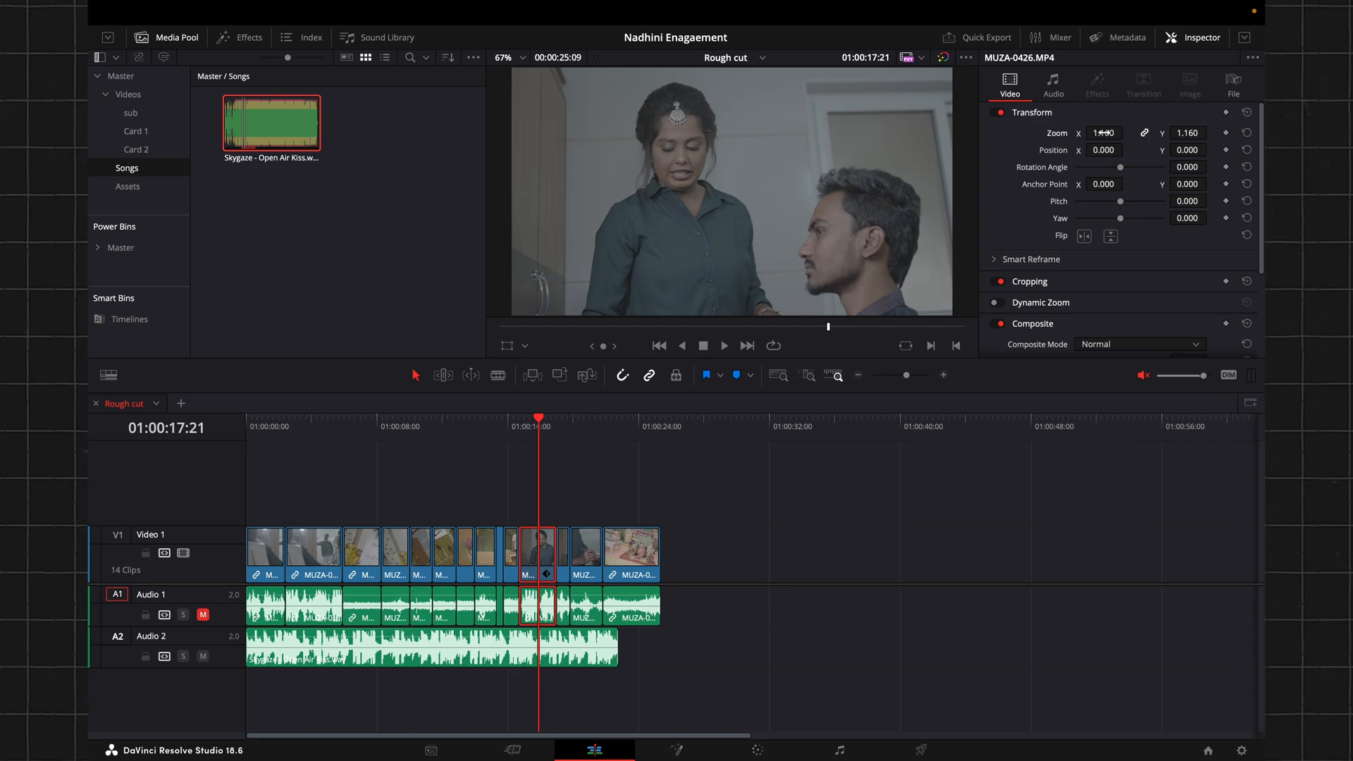
mouse_move(1099, 133)
mouse_down()
mouse_move(1125, 132)
mouse_move(1098, 134)
mouse_up()
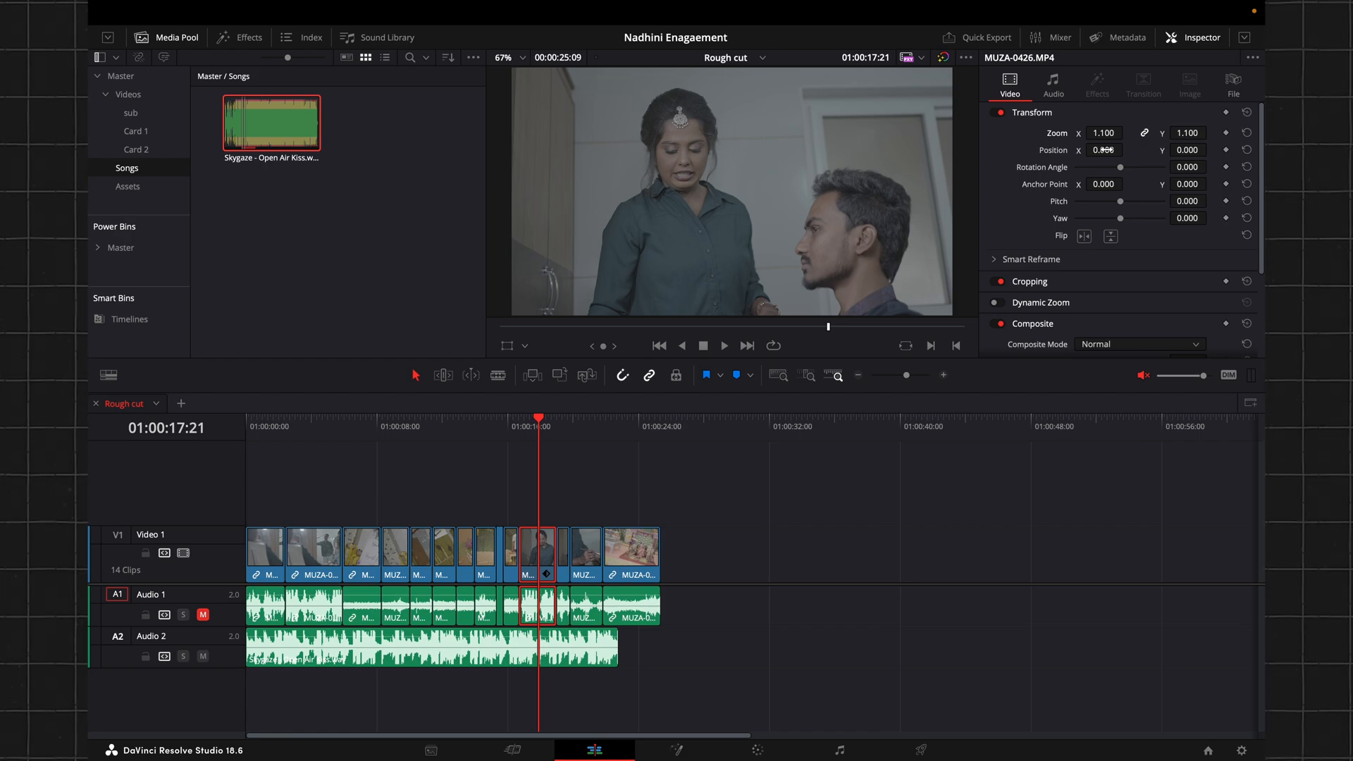
Shift the MUZA-0426.MP4 clip within the frame to position X -95 and Y -101
drag(1103, 150, 1043, 157)
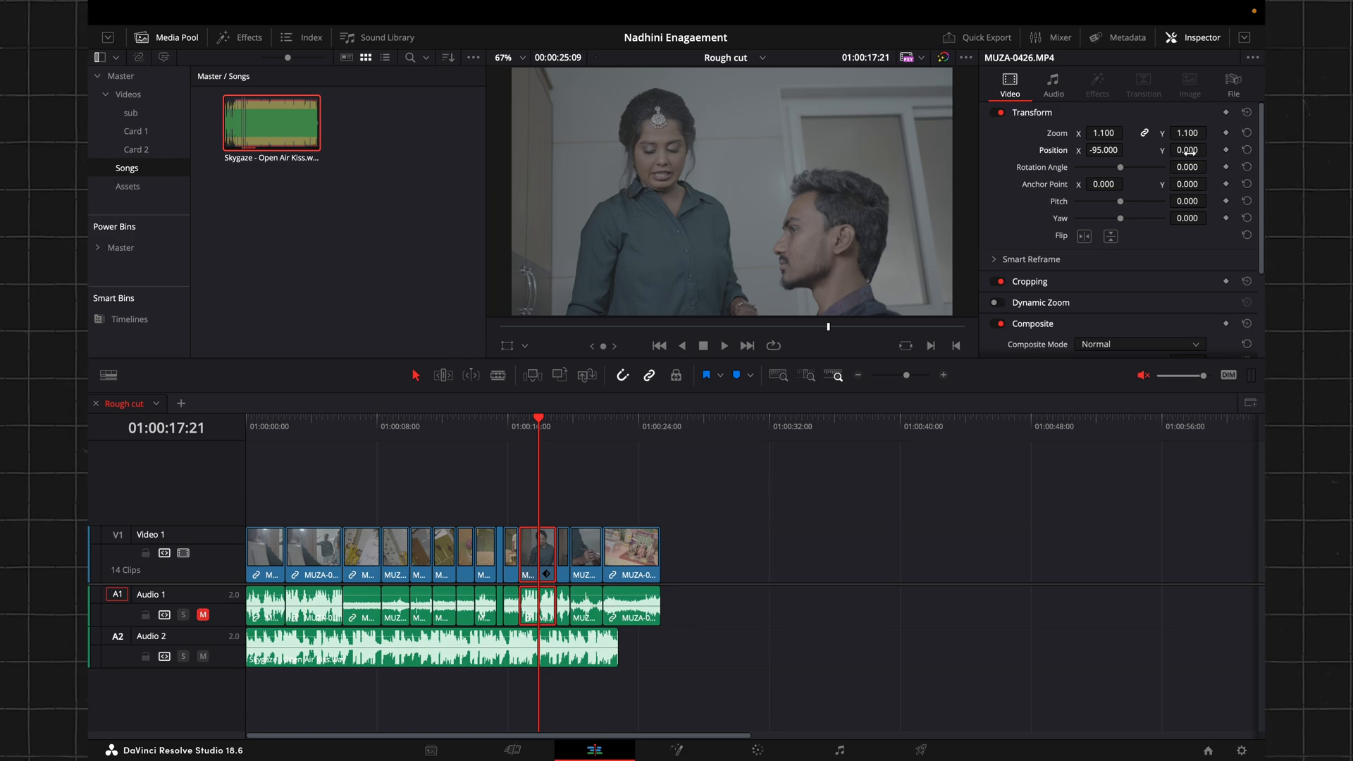
drag(1186, 150, 1212, 149)
drag(754, 380, 541, 390)
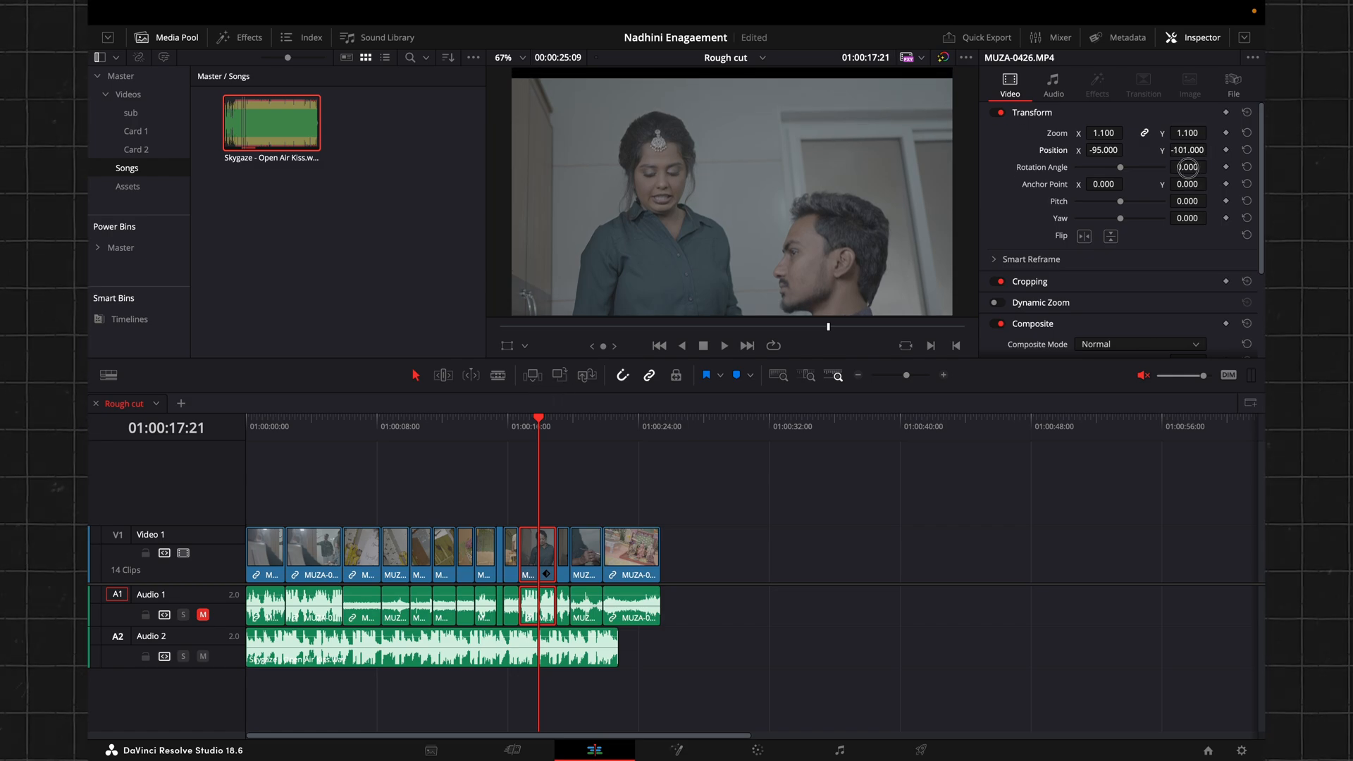
Try rotating the clip to 16.8 and then -30.2 degrees, and reset all its Transform settings
drag(1188, 167, 1211, 167)
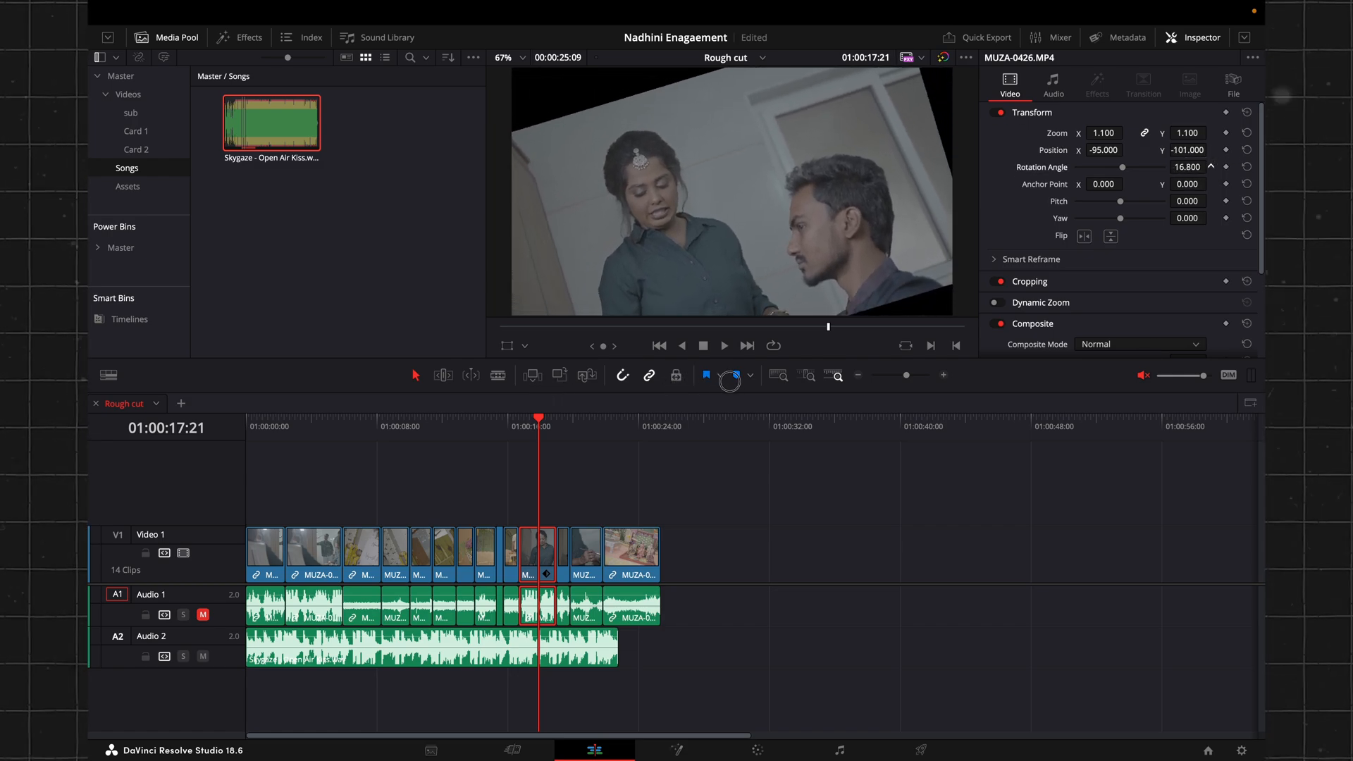
drag(729, 380, 423, 374)
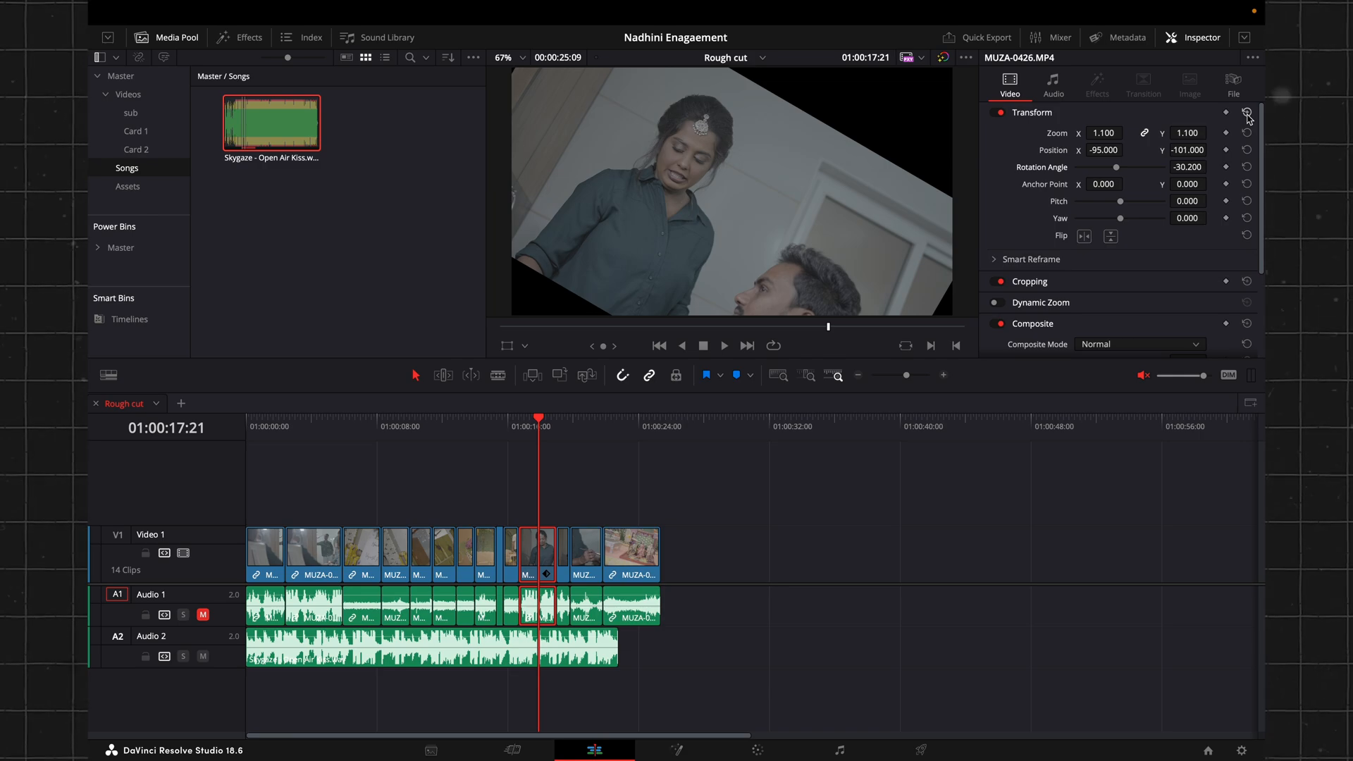
click(1246, 113)
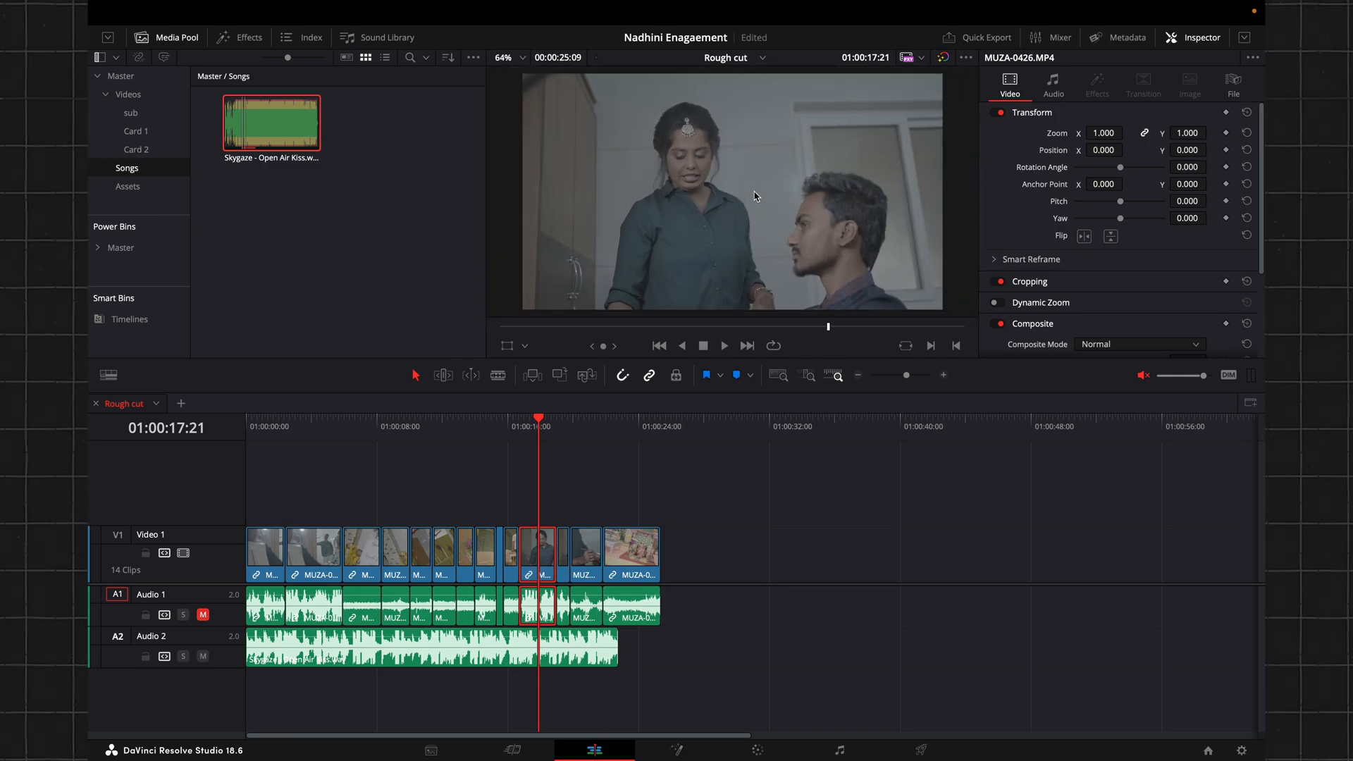
Magnify the viewer to examine the woman's face up close around 01:00:17:15, and fit the whole frame back in view
scroll(756, 197, down, 1)
scroll(756, 197, up, 1)
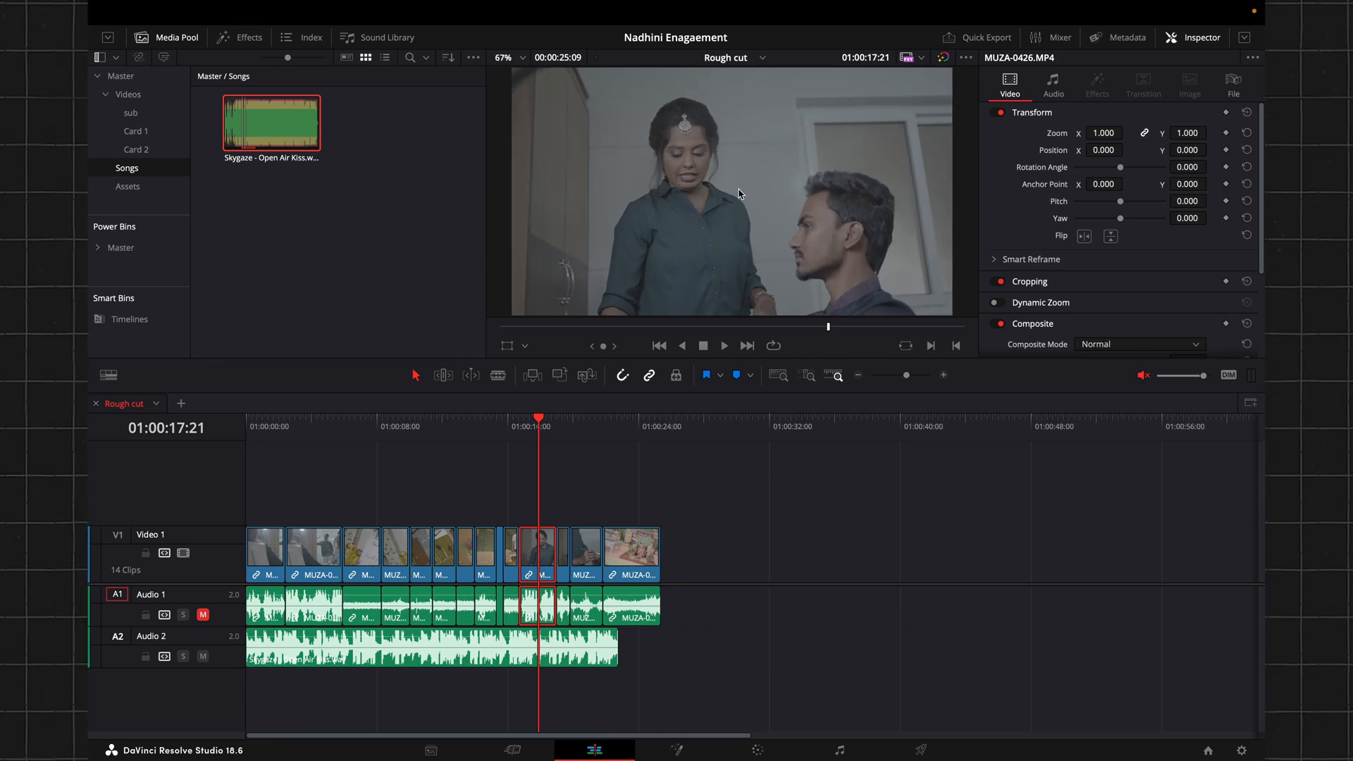
scroll(739, 194, up, 1)
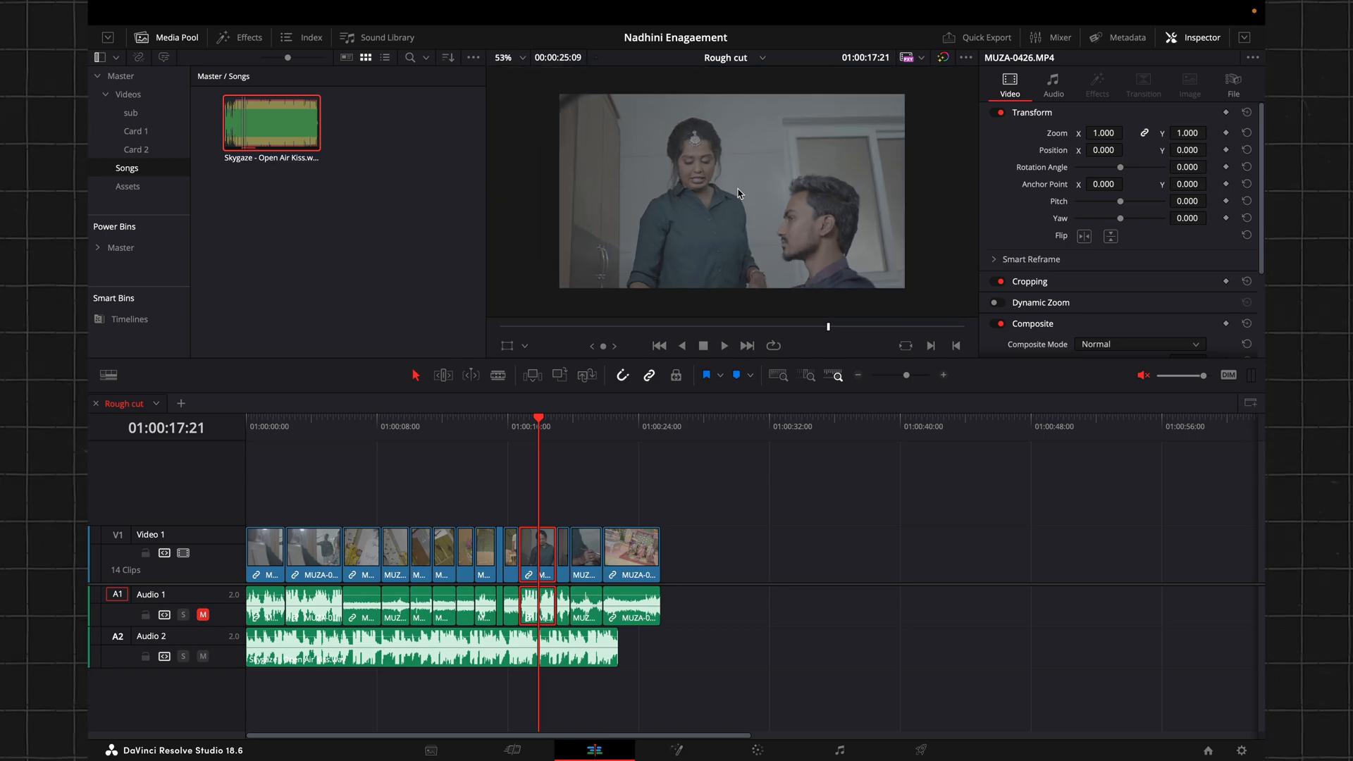
scroll(739, 194, down, 1)
scroll(740, 194, up, 2)
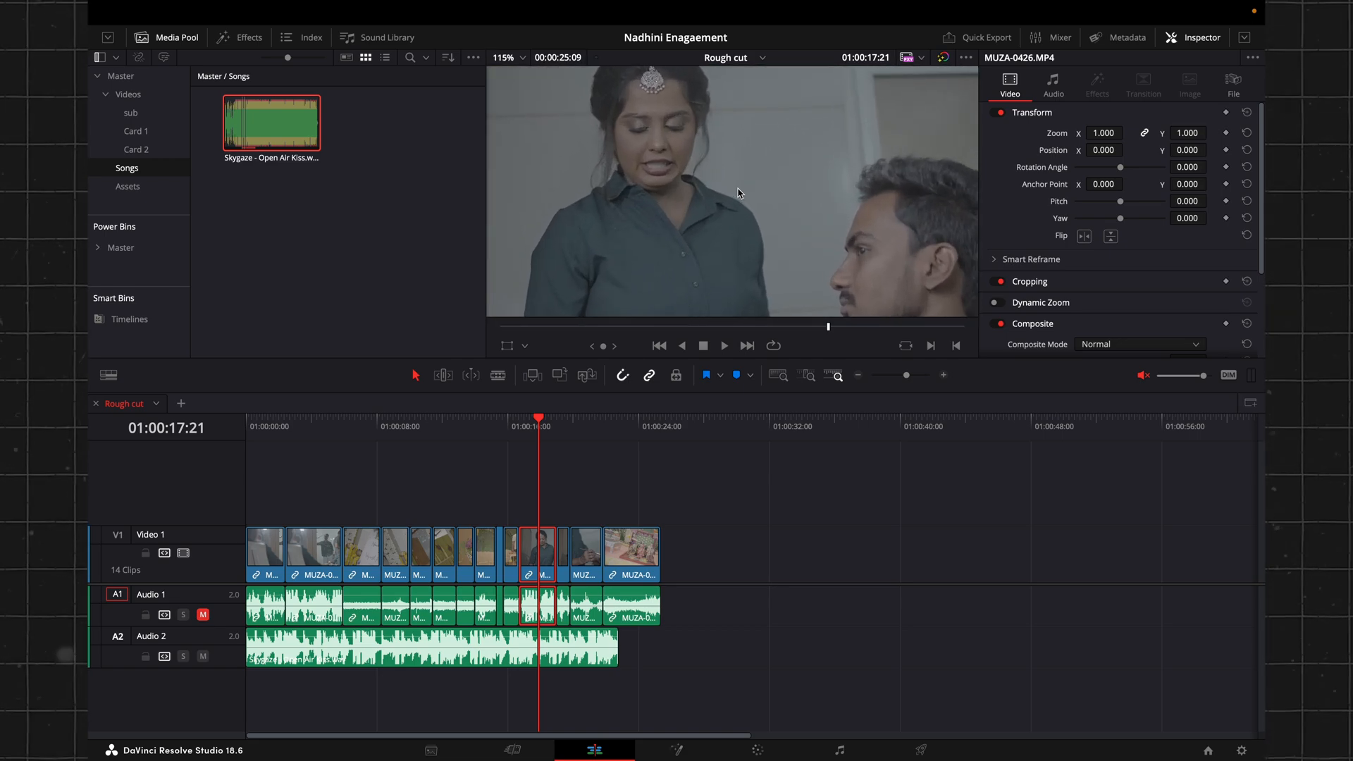
mouse_move(656, 191)
mouse_down()
mouse_move(816, 219)
mouse_move(816, 272)
mouse_move(688, 170)
mouse_move(620, 156)
mouse_move(663, 186)
mouse_up()
scroll(733, 163, up, 1)
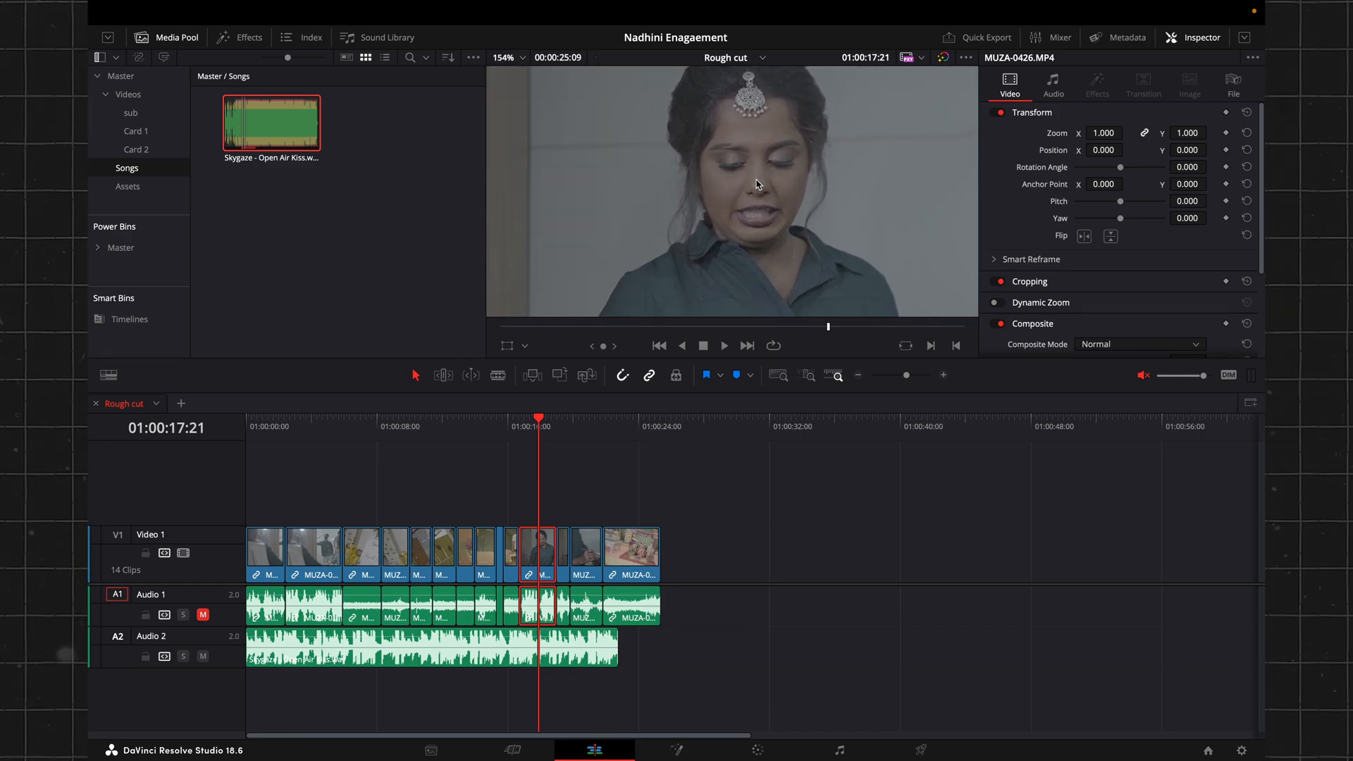
drag(759, 159, 671, 181)
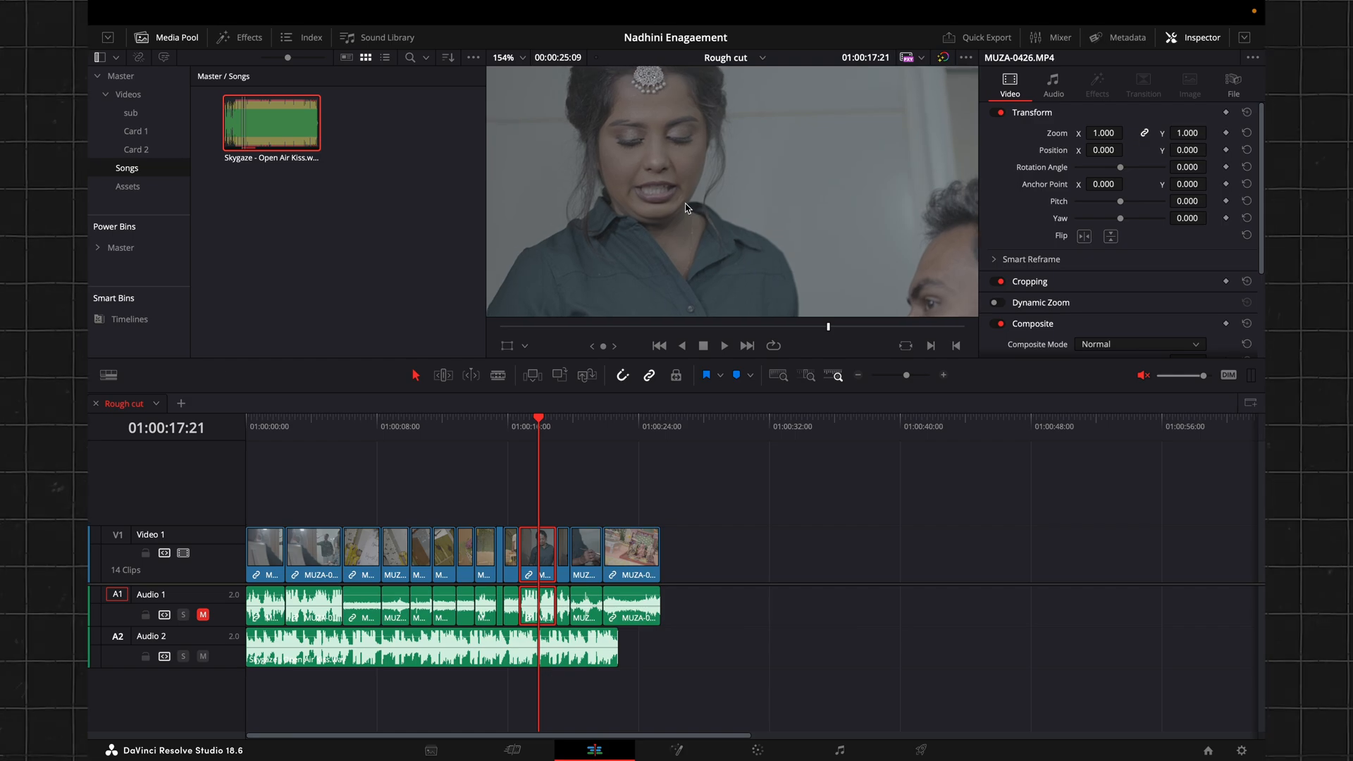
mouse_move(830, 326)
mouse_down()
mouse_move(849, 326)
mouse_move(823, 326)
mouse_up()
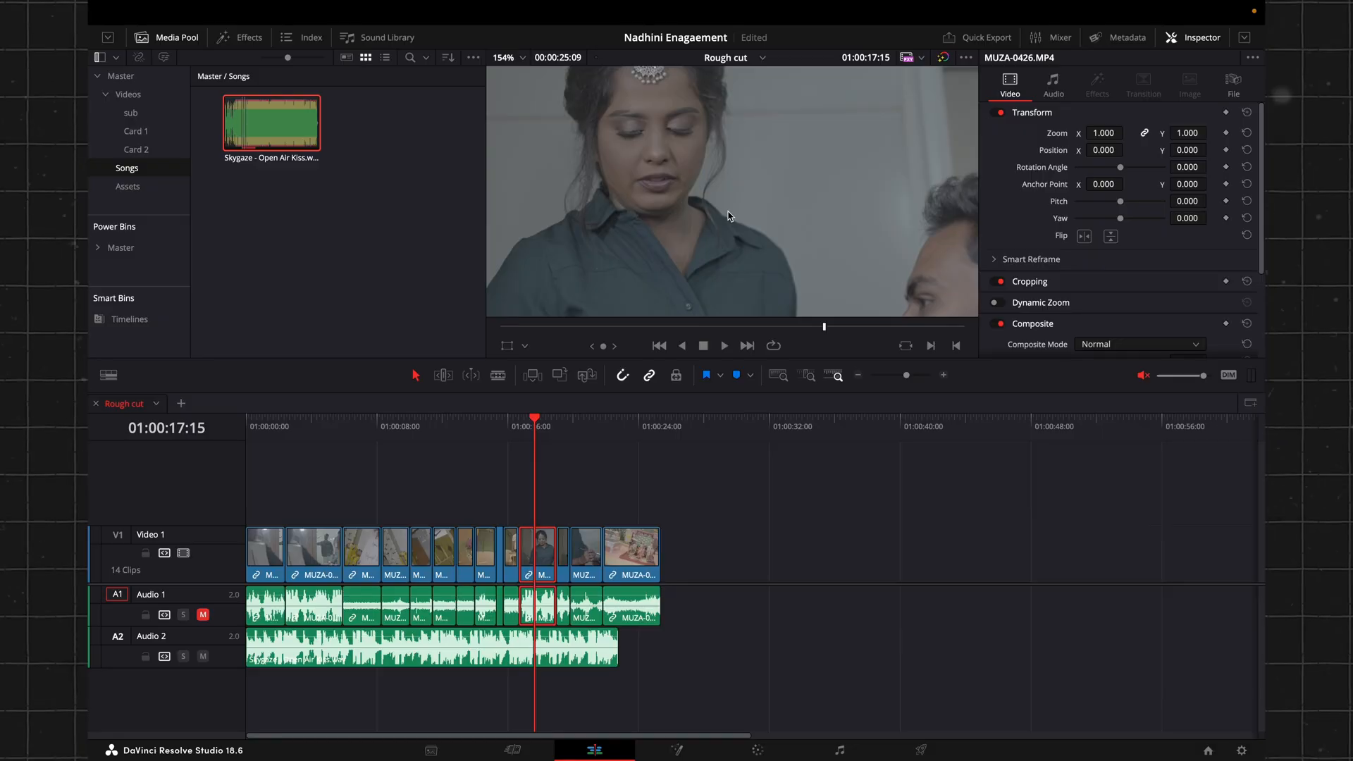
key(alt+z)
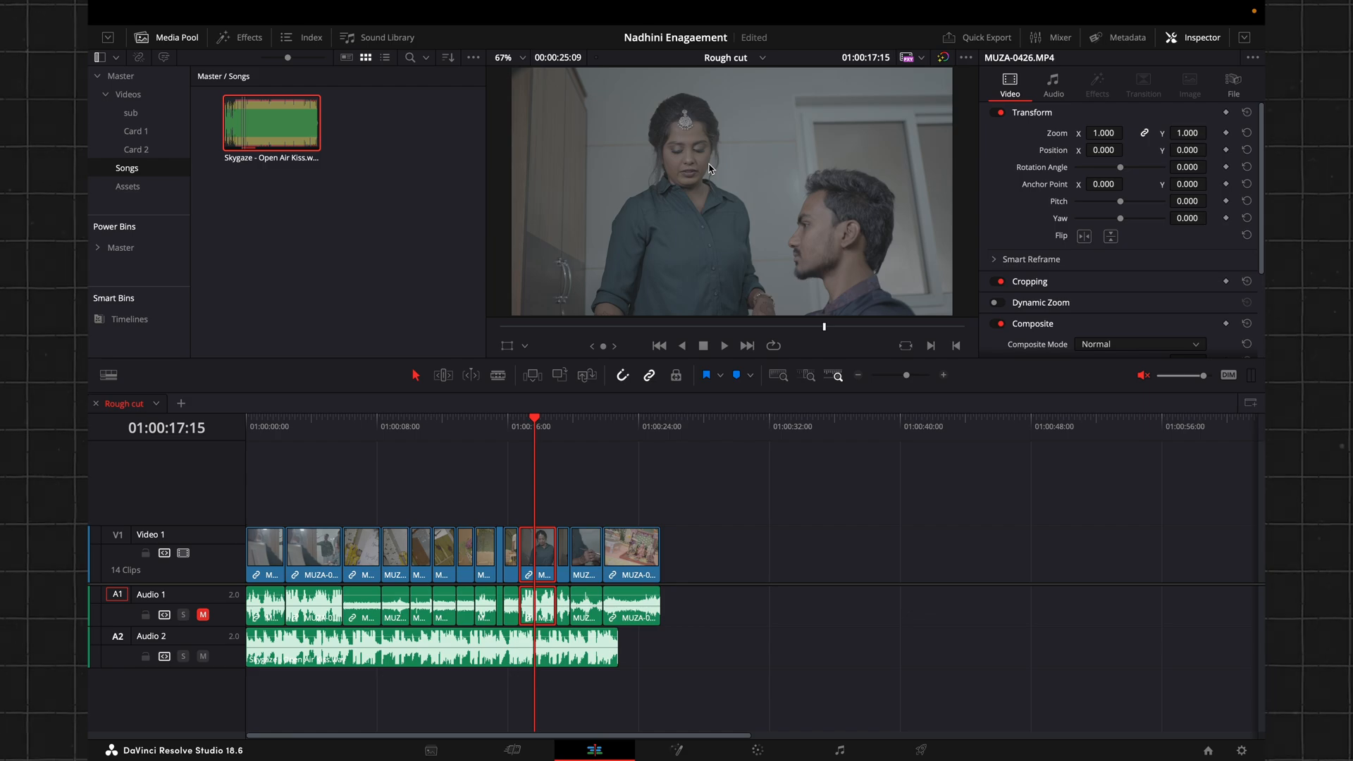
Expand the Speed Change settings of the MUZA-0426.MP4 clip and set its speed to 50%
scroll(1082, 195, down, 4)
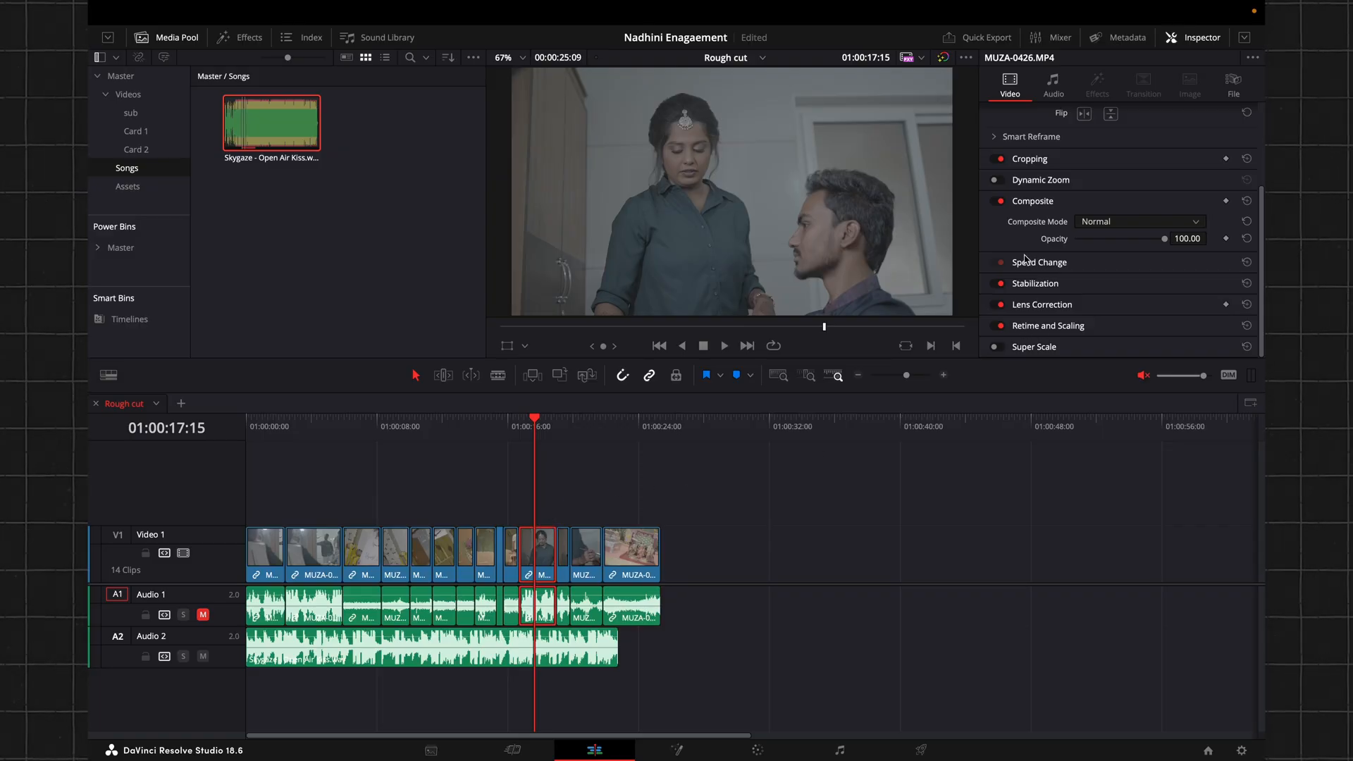
scroll(1034, 219, up, 2)
scroll(1040, 239, down, 2)
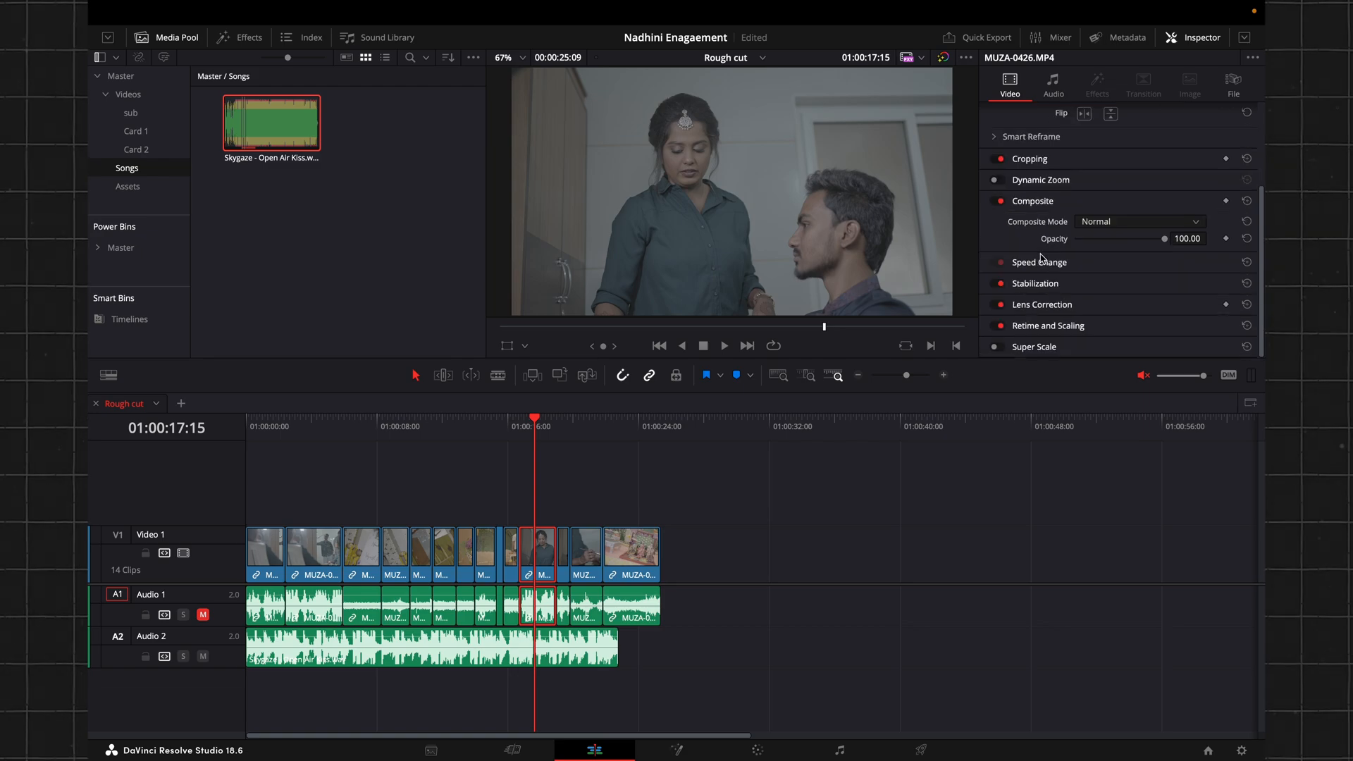
scroll(1042, 258, up, 3)
scroll(1042, 258, down, 3)
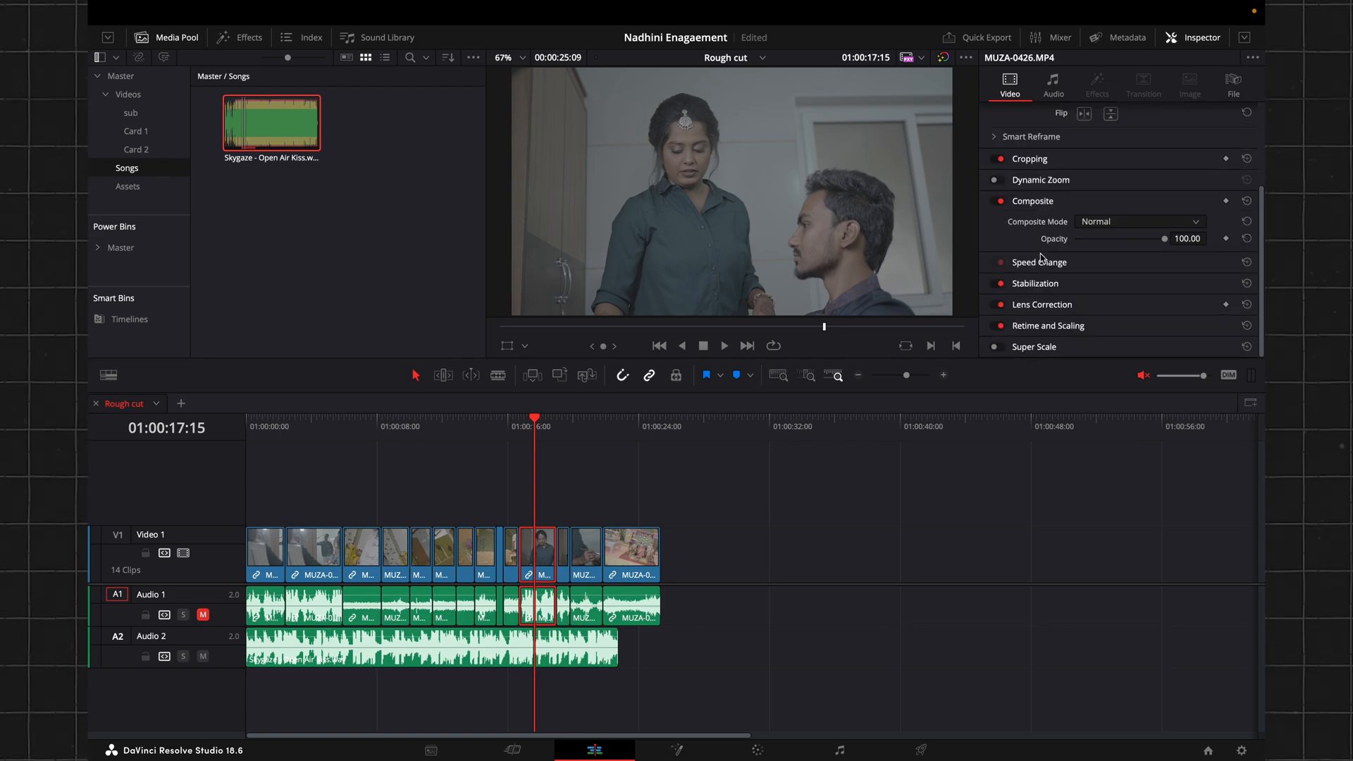
click(1040, 262)
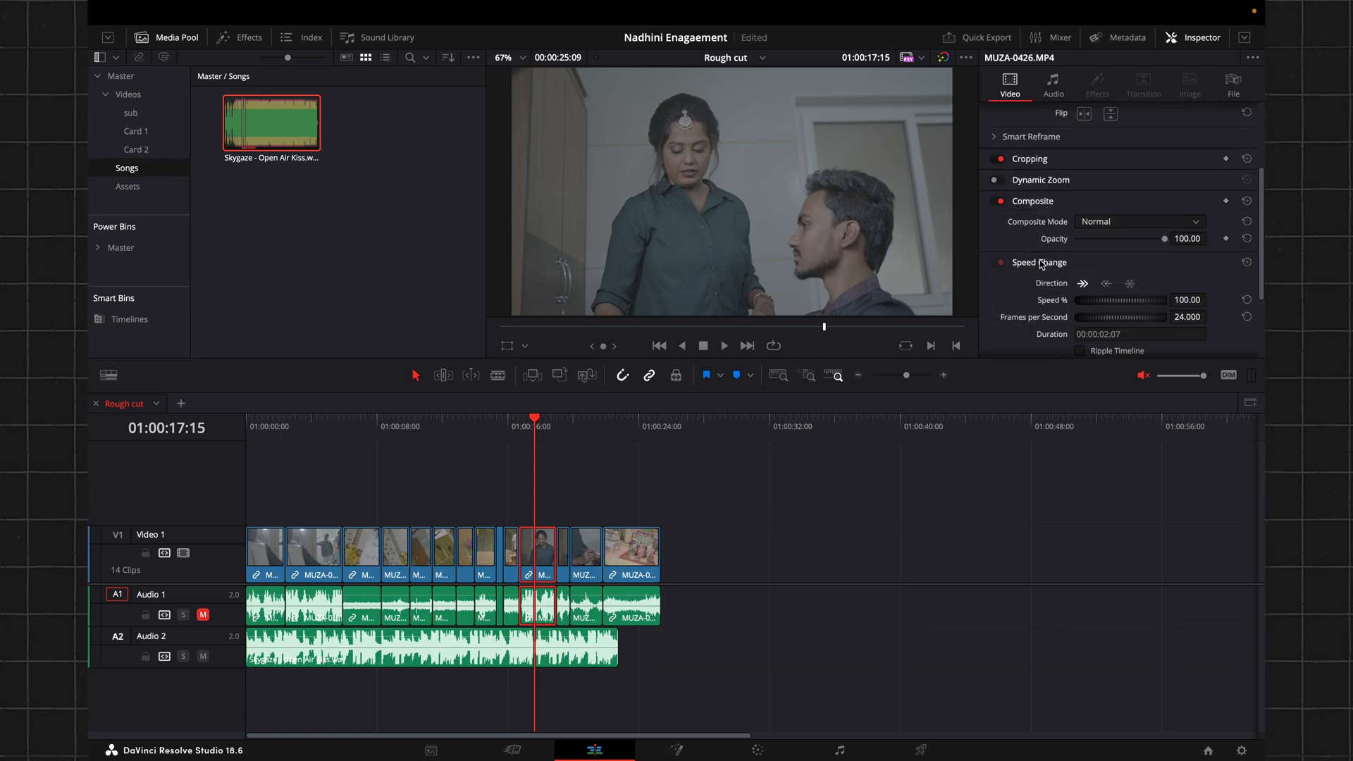
scroll(1041, 265, down, 2)
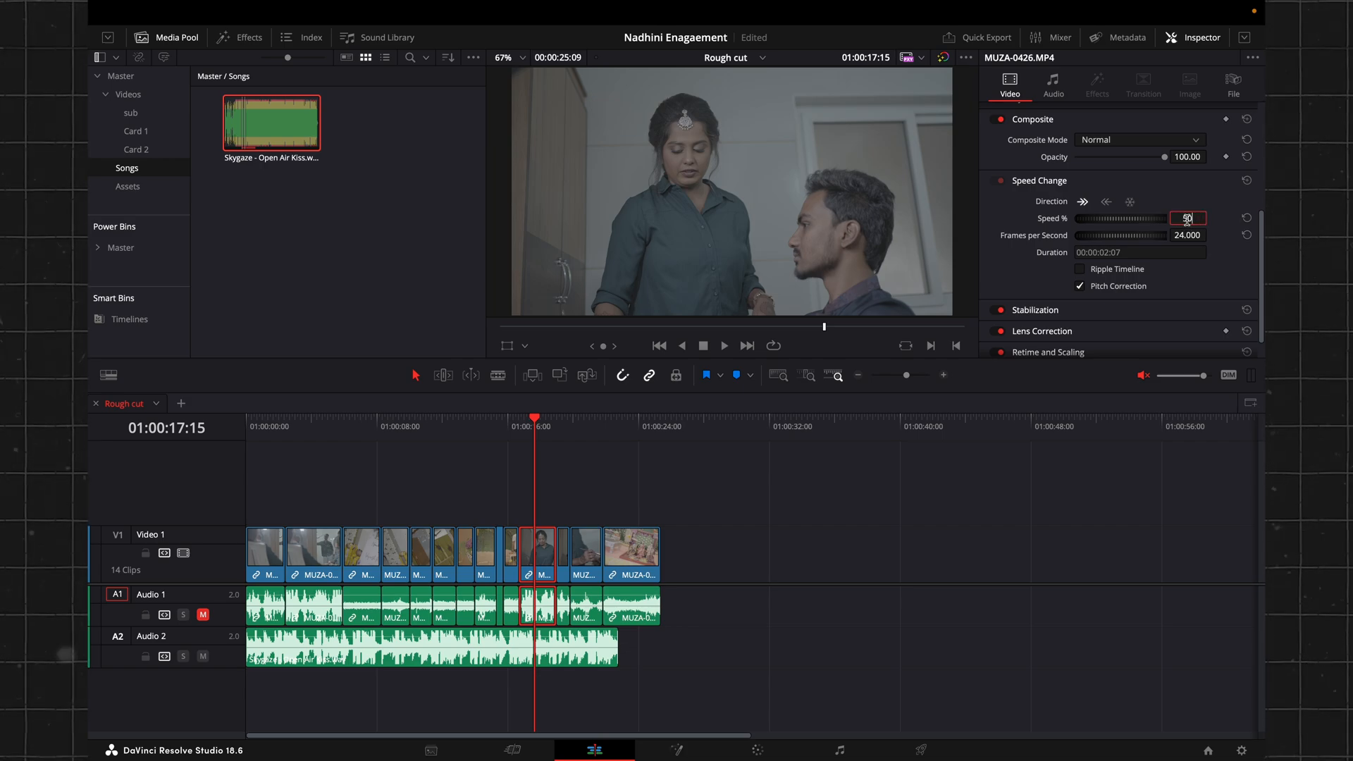
key(Return)
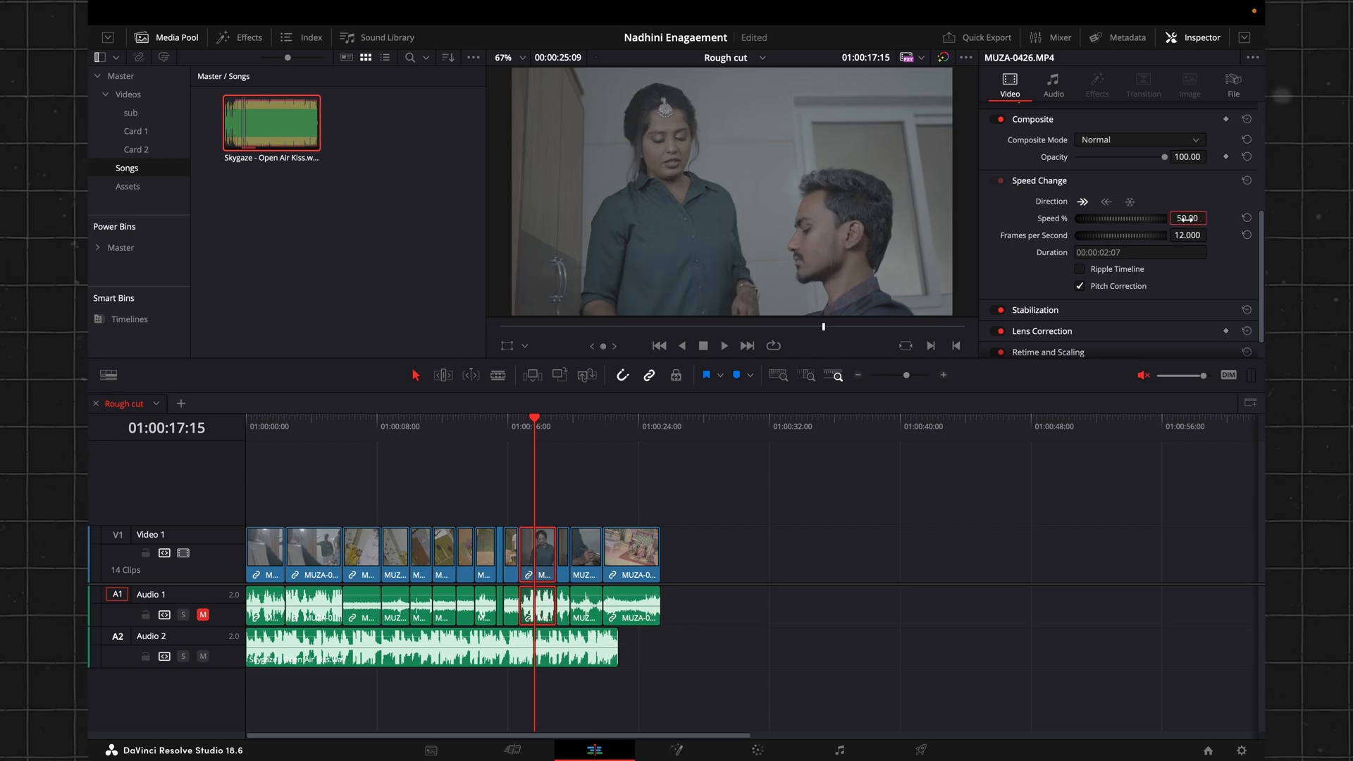
Play the slowed MUZA-0426.MP4 clip from near its start to check the slow motion
click(516, 425)
key(space)
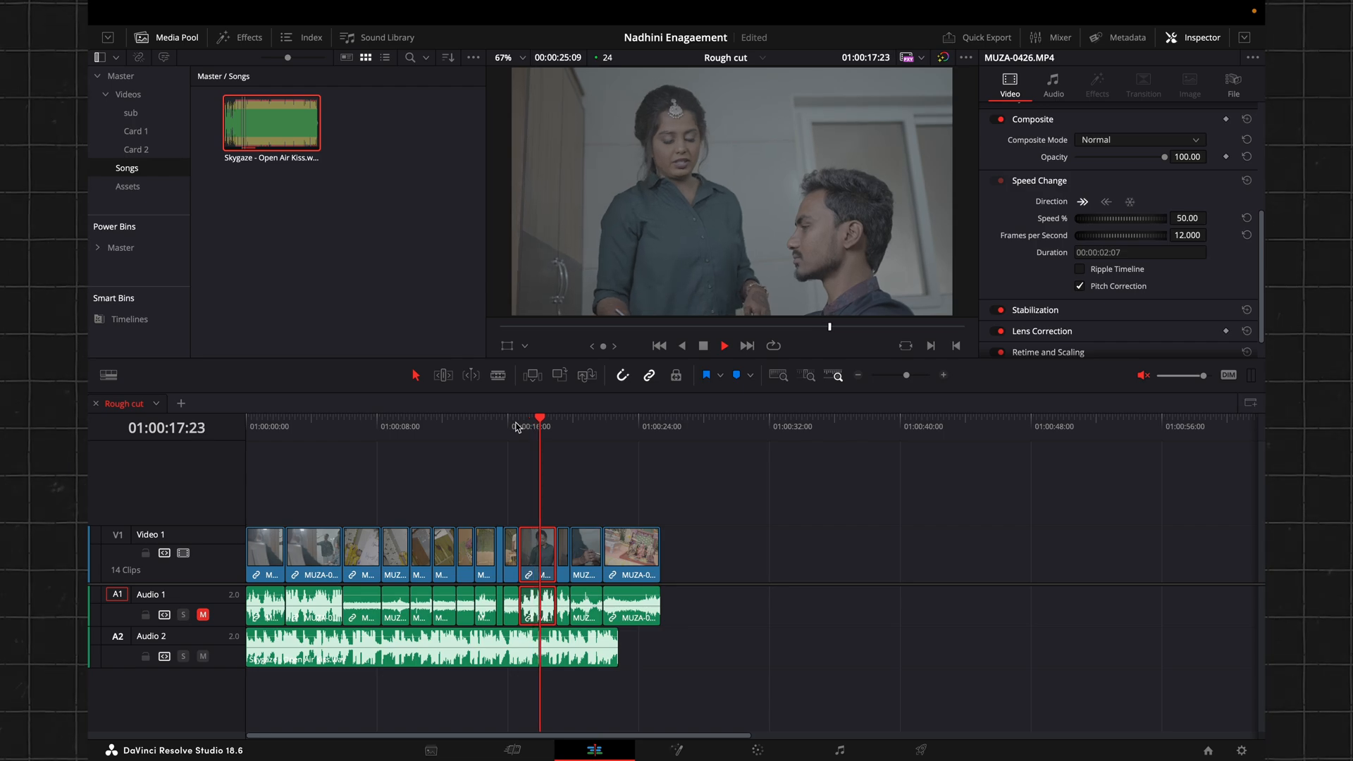
key(space)
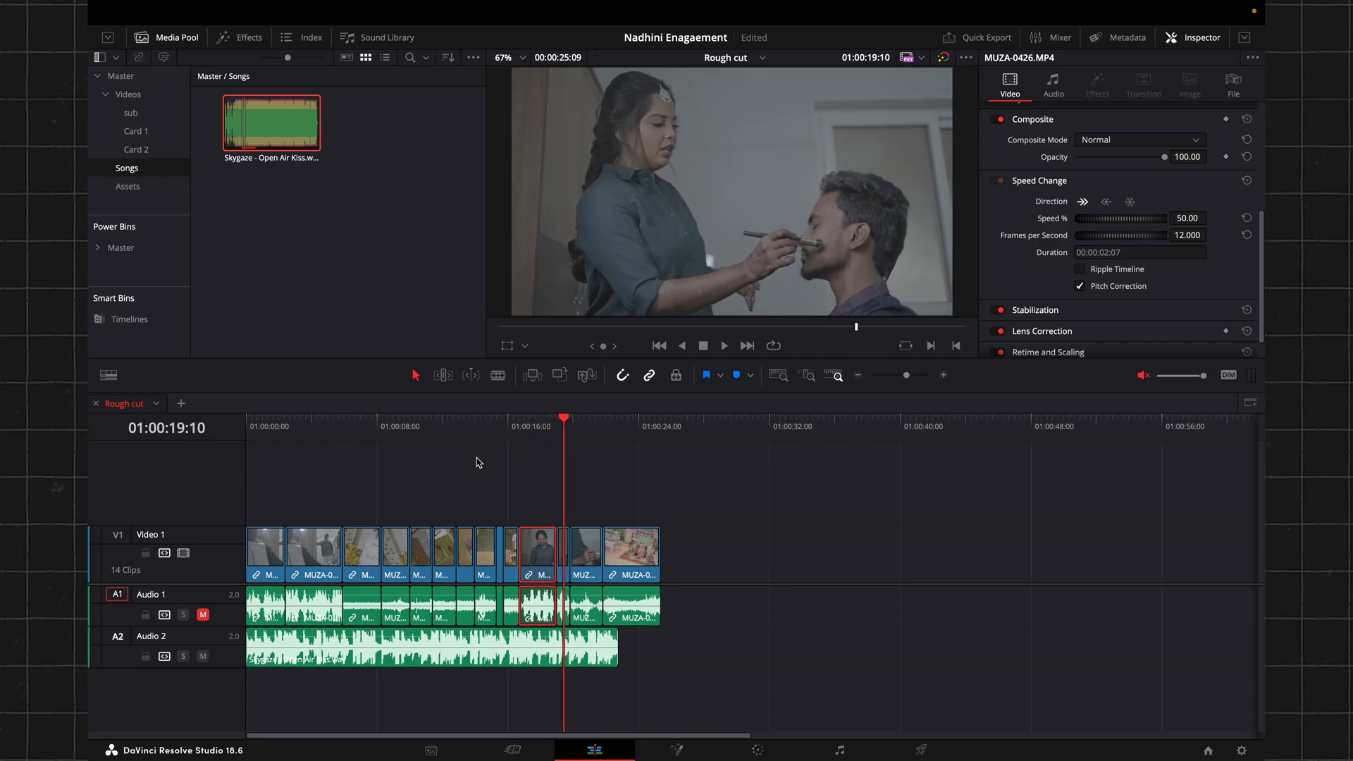
Set the MUZA-0426.MP4 clip's speed to 100% and play it to compare with the slow motion
click(1188, 219)
text(1)
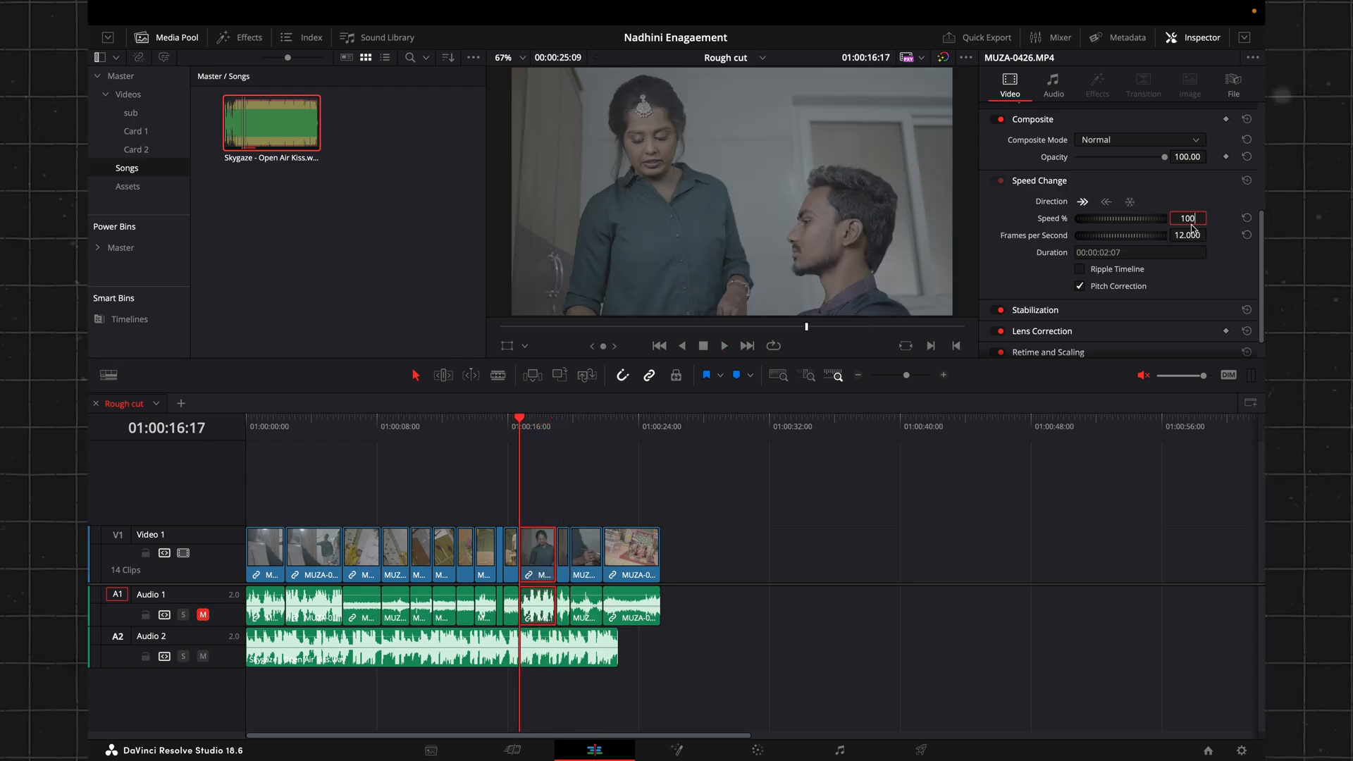
text(00)
key(Return)
key(space)
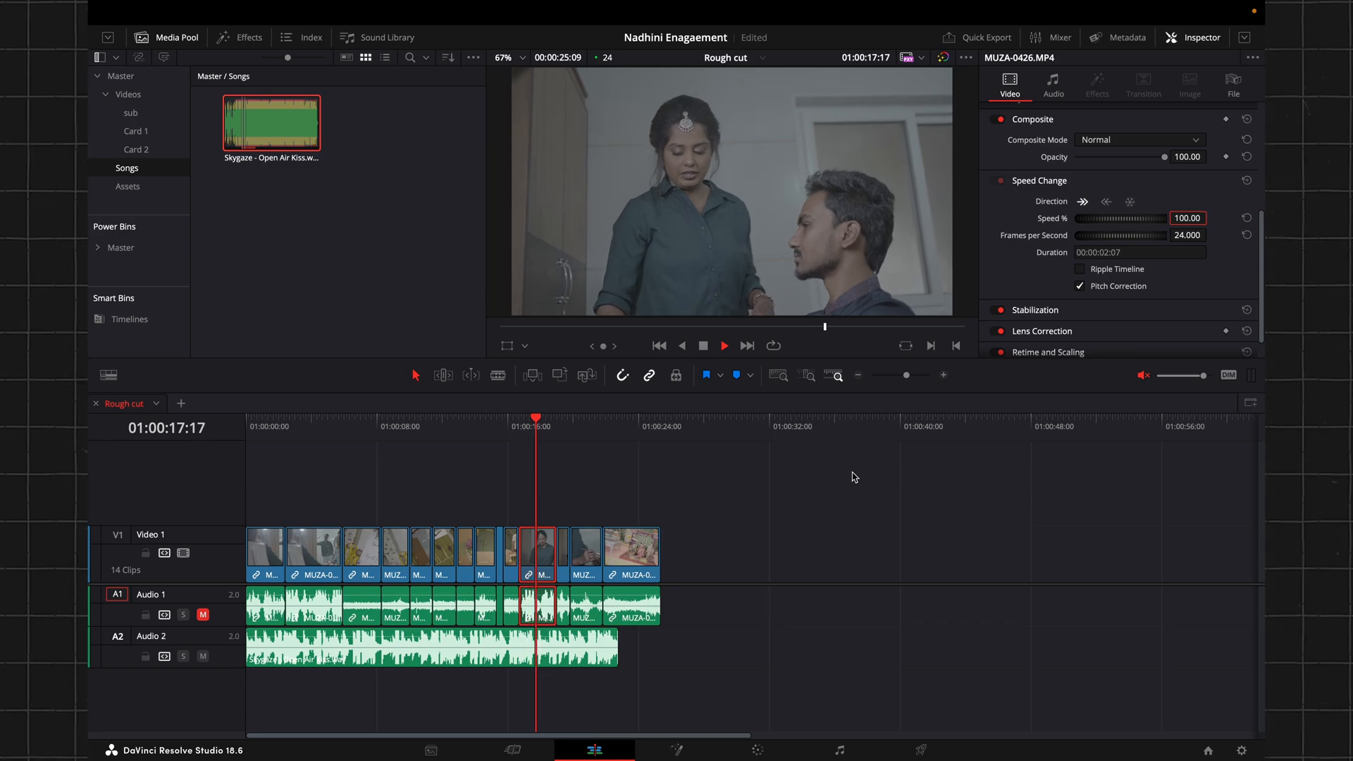
key(space)
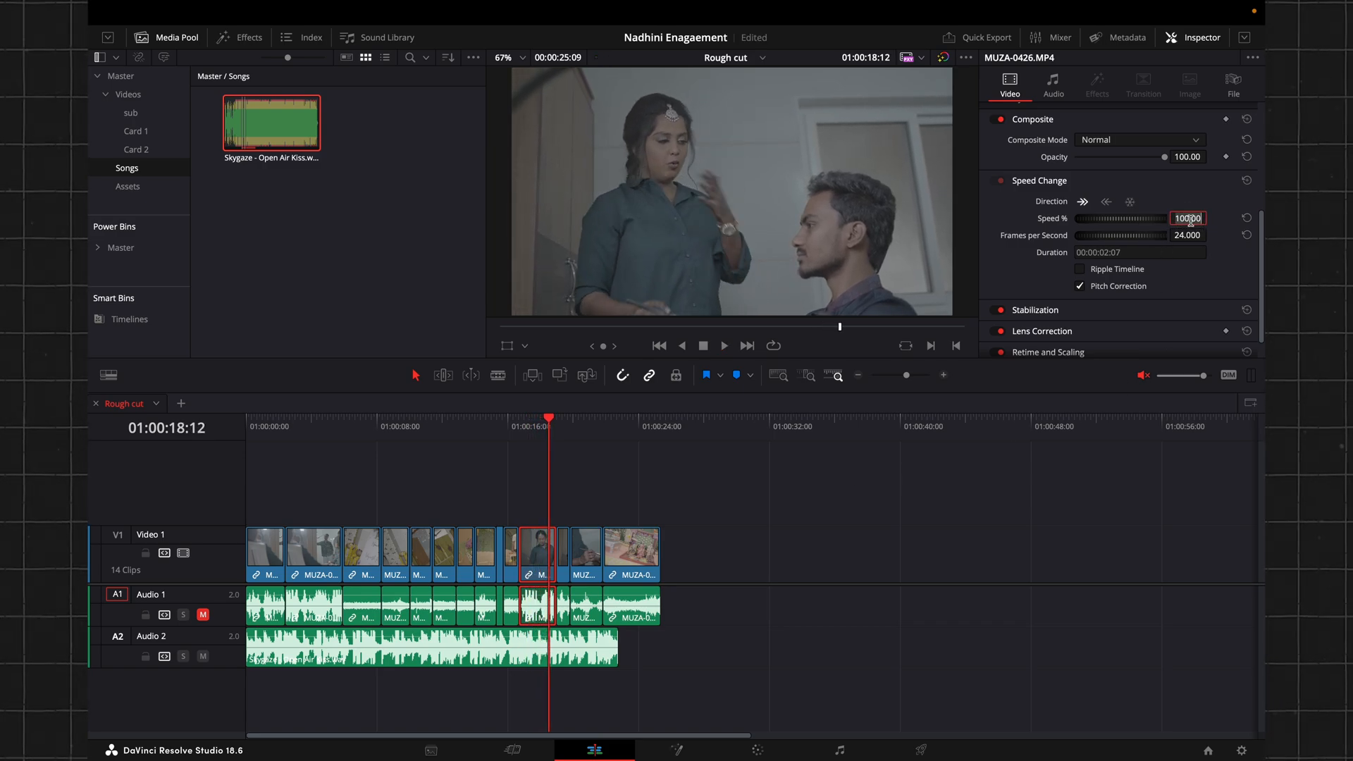
Undo the last speed change and play the clip again in slow motion
key(ctrl+z)
key(space)
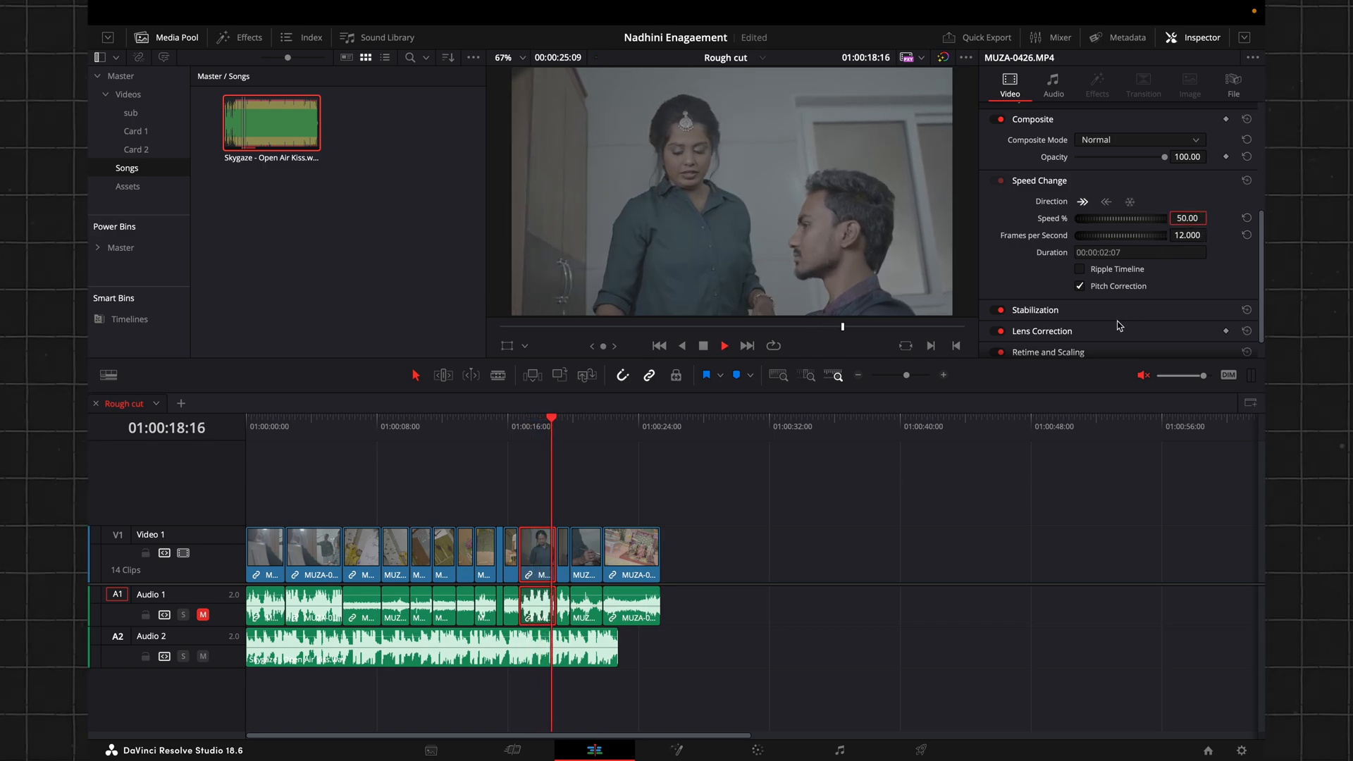
key(space)
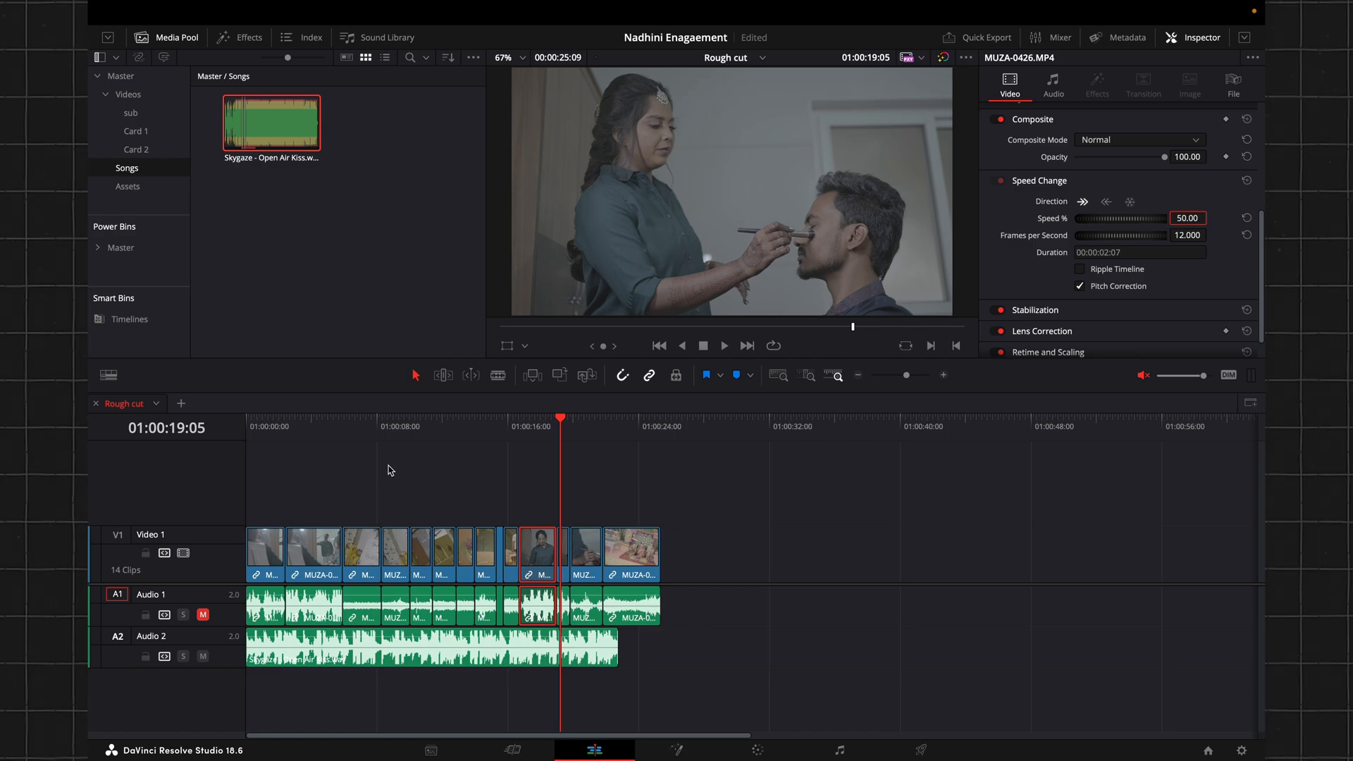
Preview the tilted welcome sign clip around 01:00:09:00 and return the playhead to the clip's start
click(392, 440)
mouse_move(392, 445)
mouse_down()
mouse_move(437, 440)
mouse_move(390, 443)
mouse_up()
key(space)
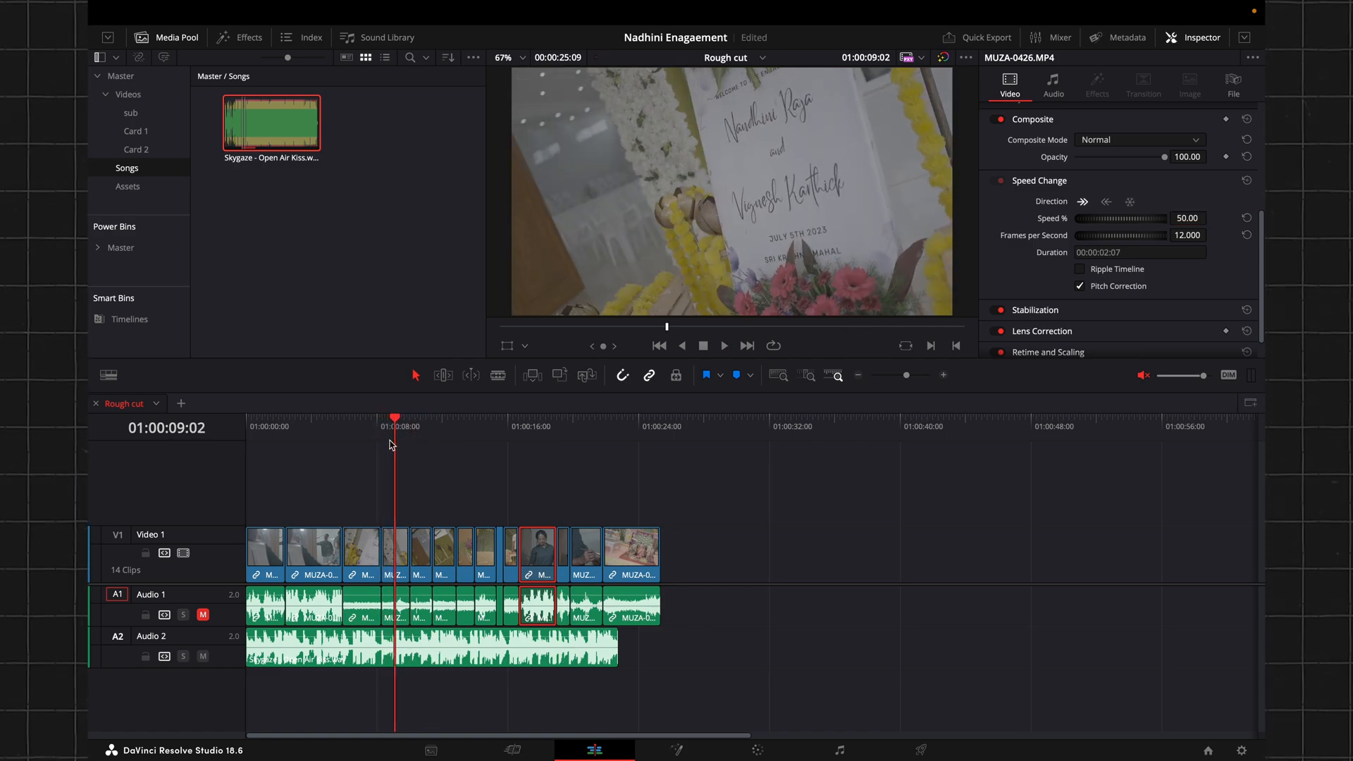
key(space)
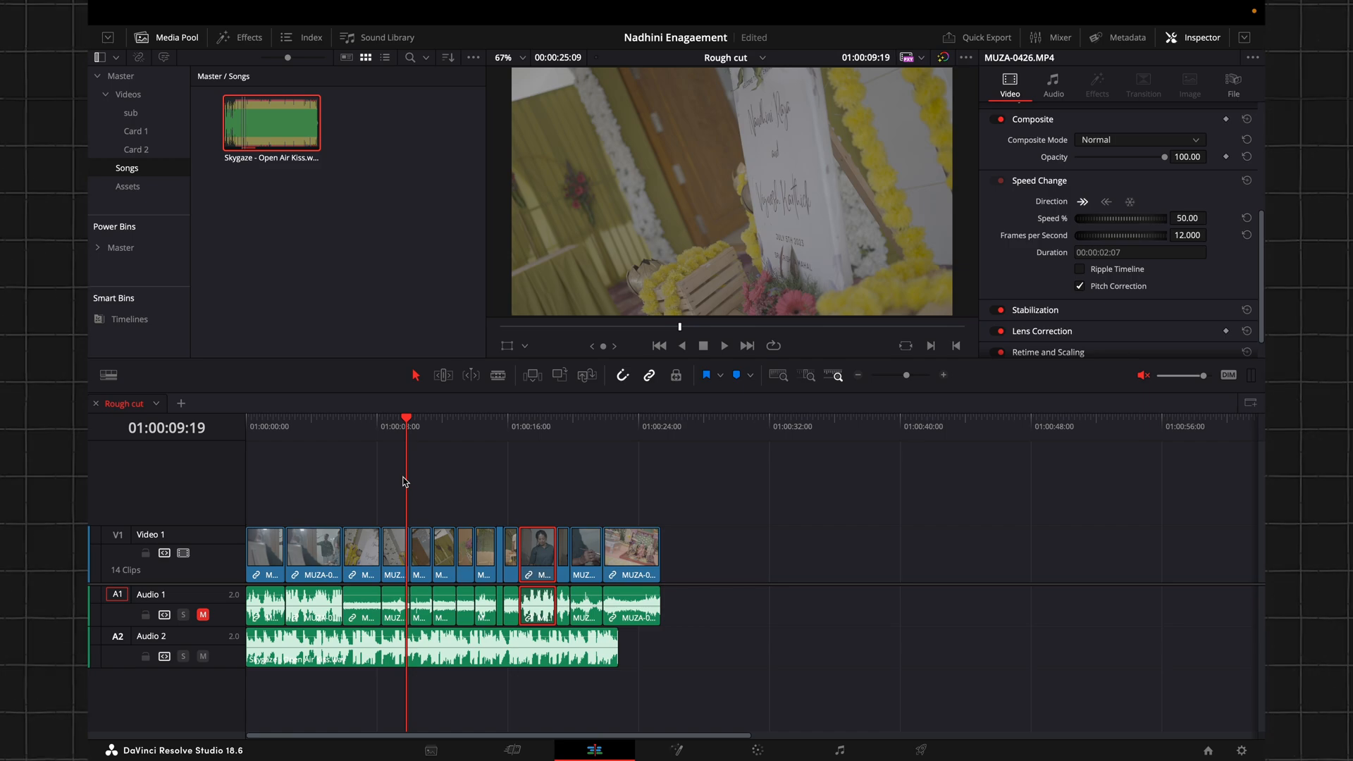
key(Up)
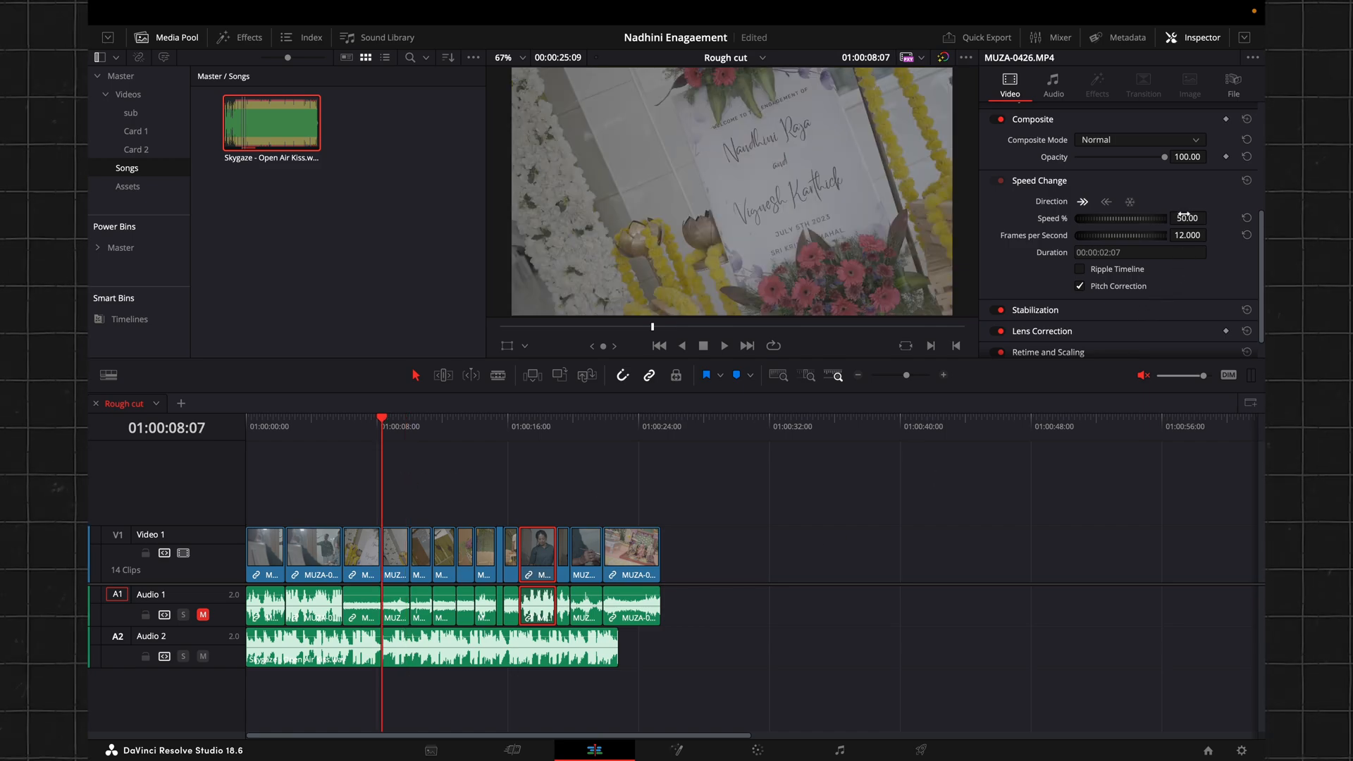
Set the speed of the welcome sign clip MUZA-0401.MP4 to 50% and play it to check the slow motion
click(395, 551)
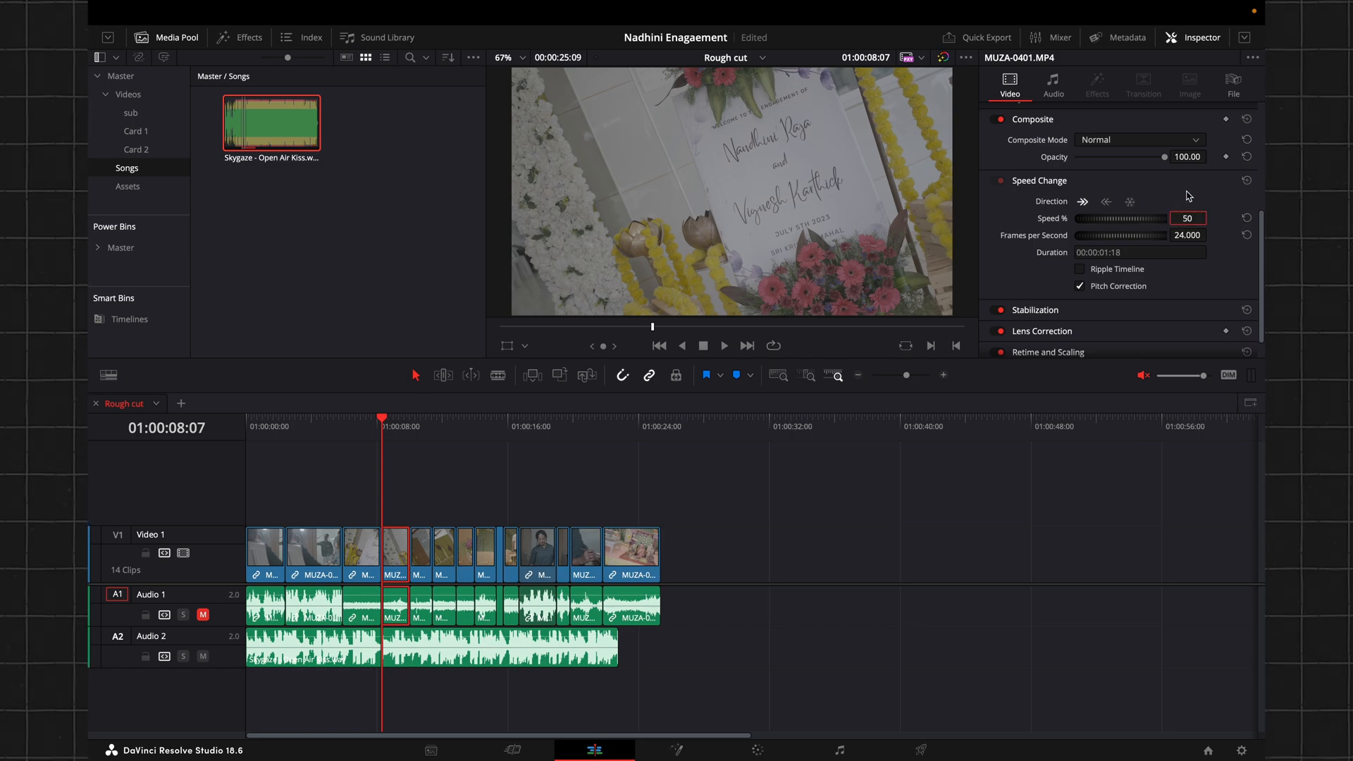
key(Return)
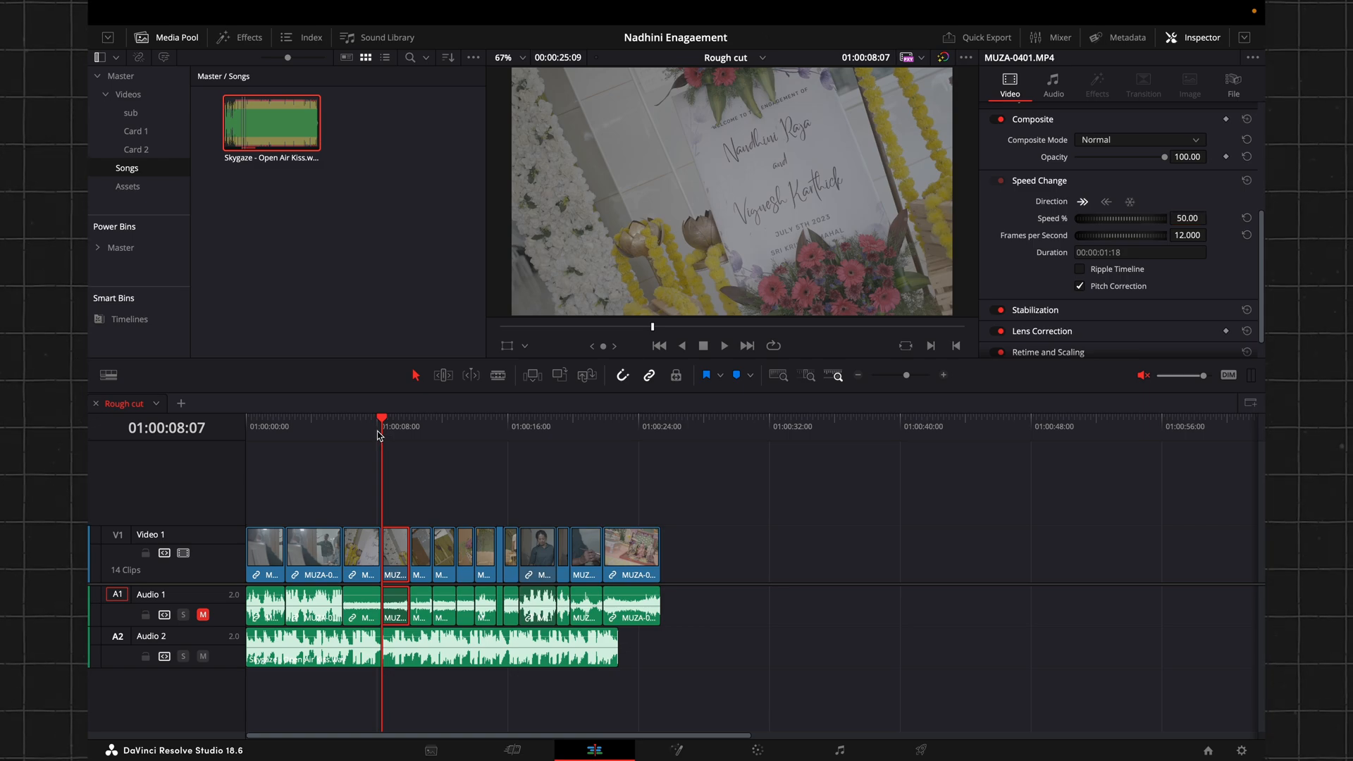
key(space)
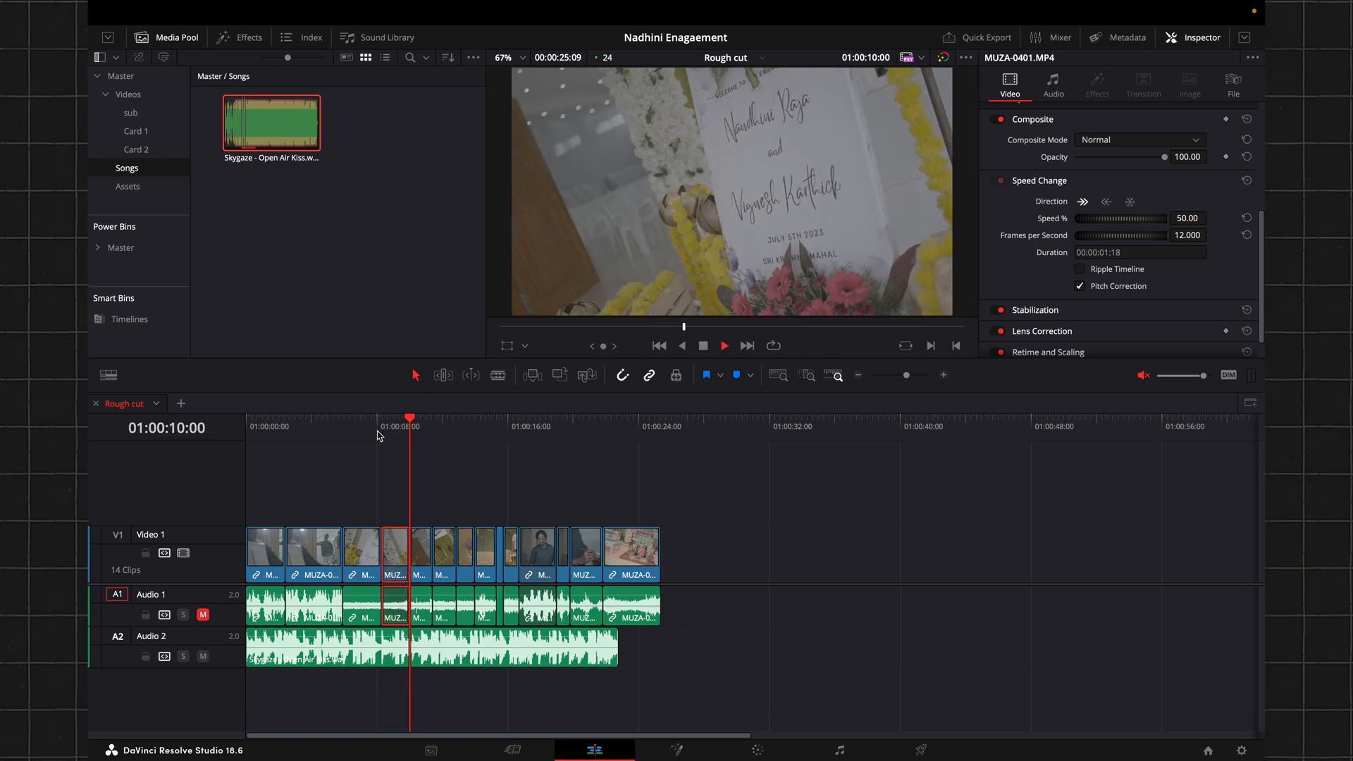
key(space)
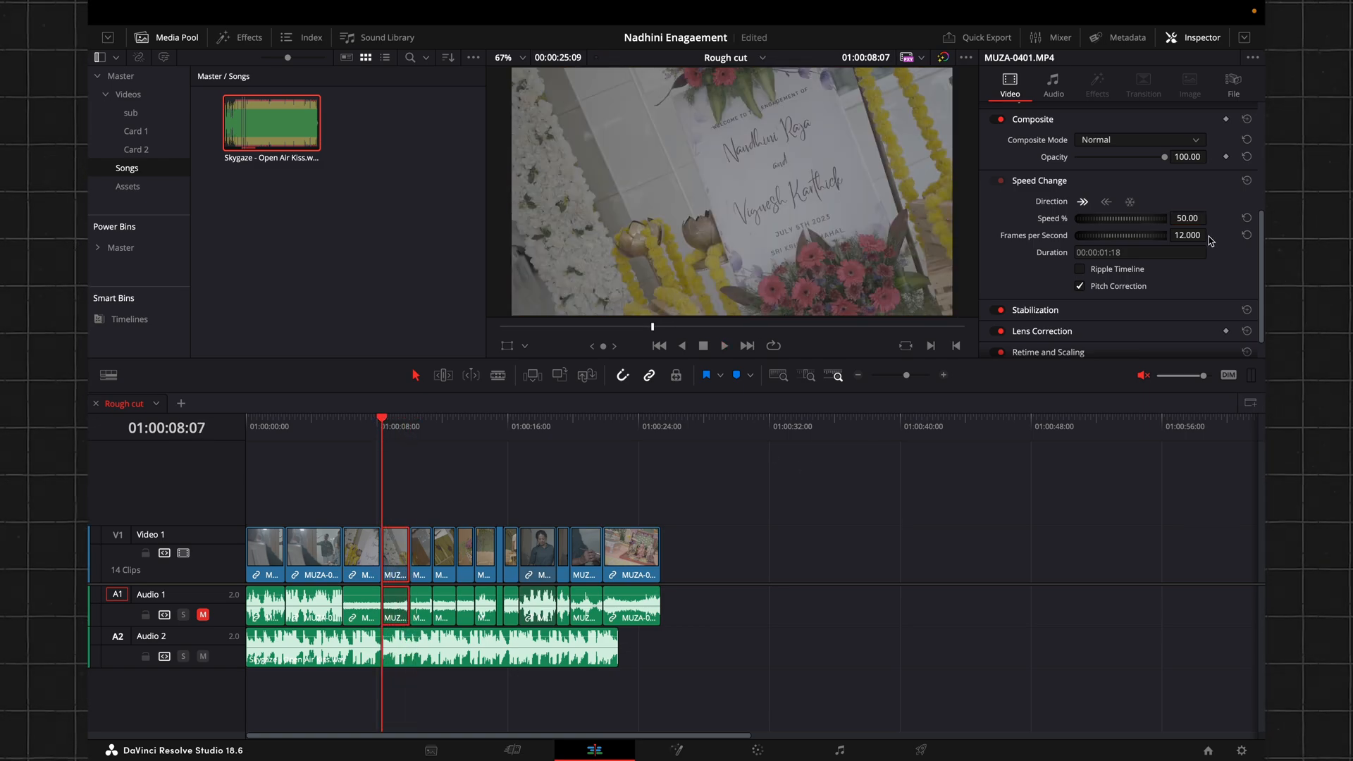
Reset the welcome sign clip MUZA-0401.MP4 to 100% speed and play it for comparison
click(1246, 215)
key(space)
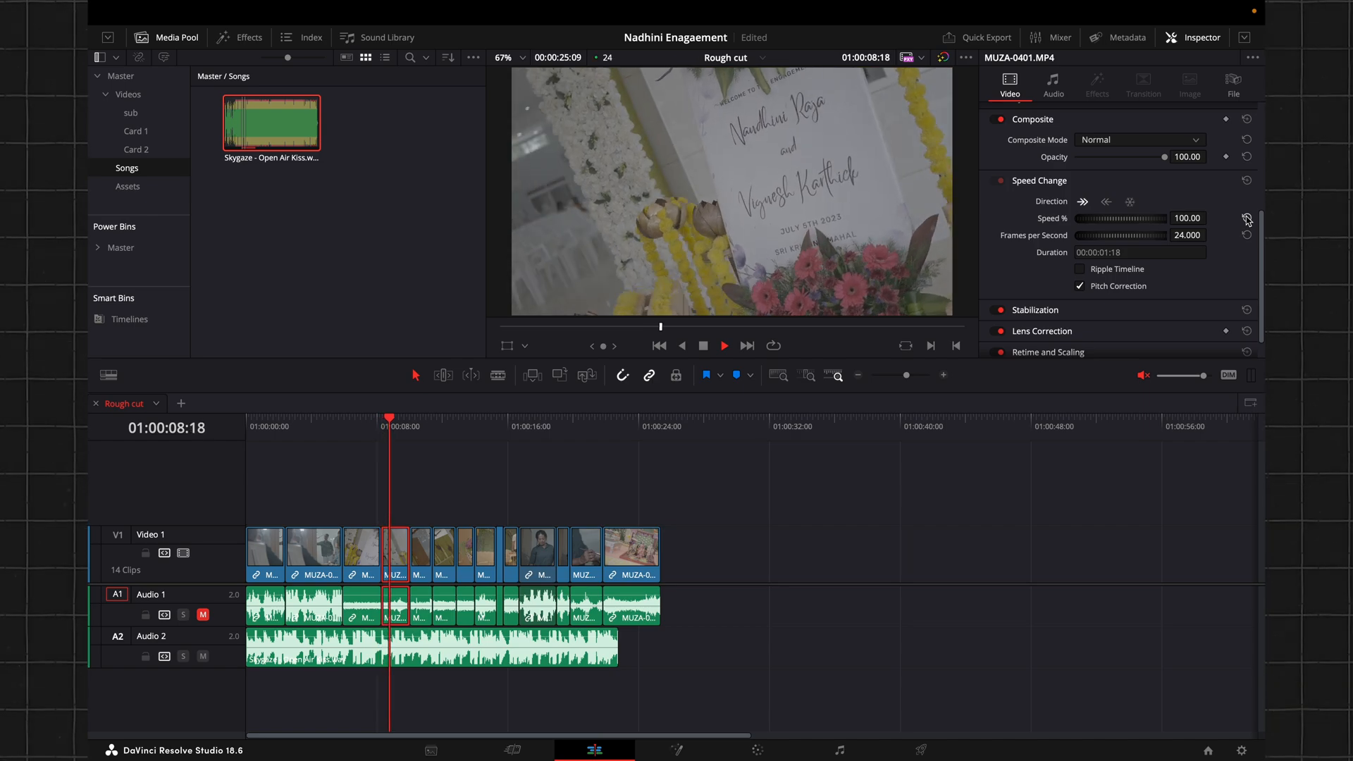
Set the welcome sign clip's speed back to 50% and play the timeline through the following clip
click(1196, 218)
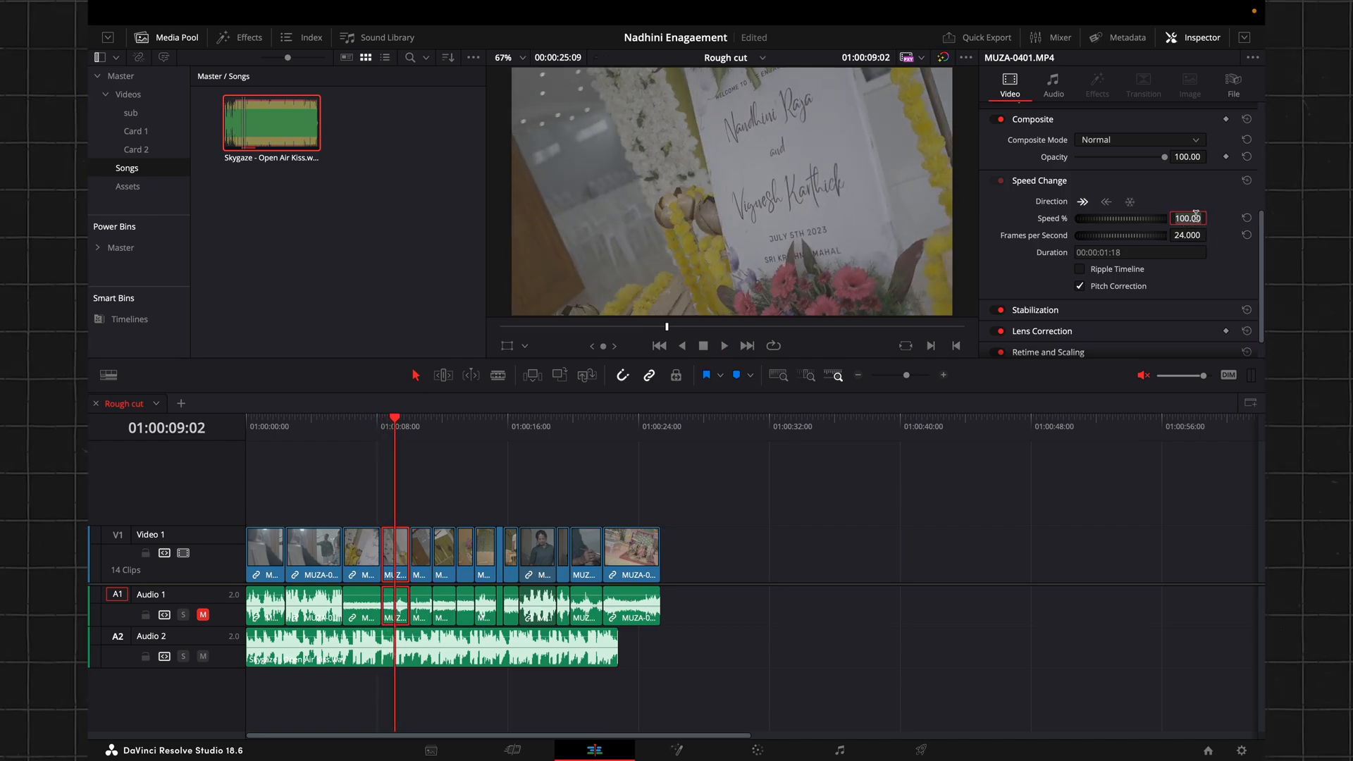
key(Return)
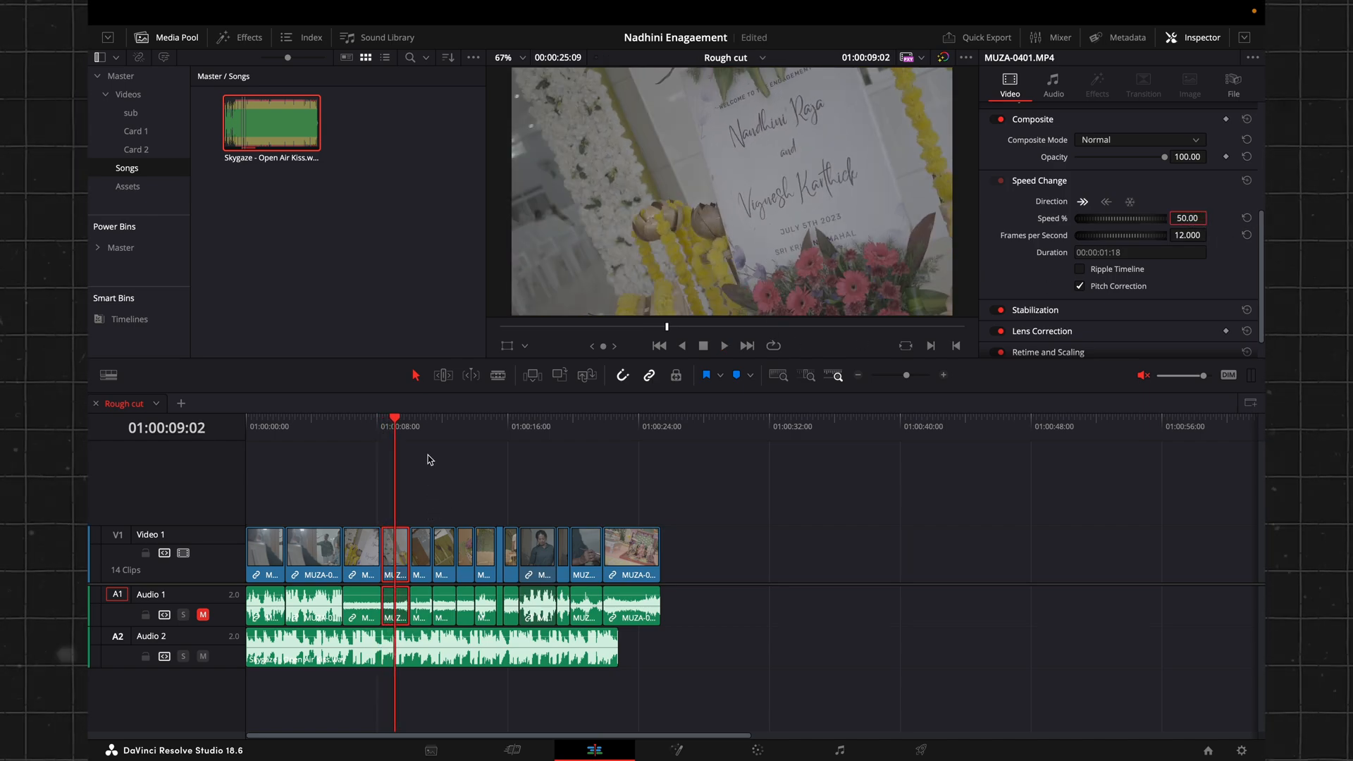
click(393, 425)
key(space)
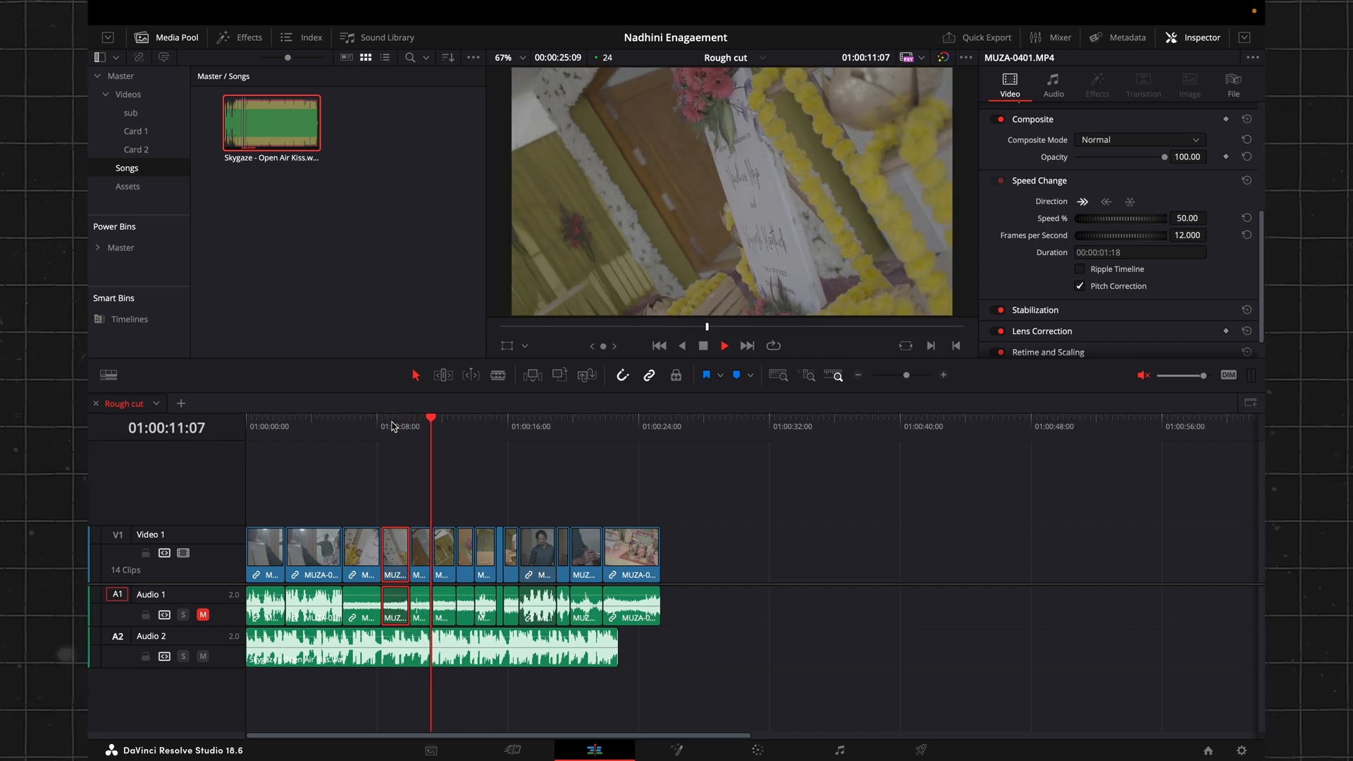
key(space)
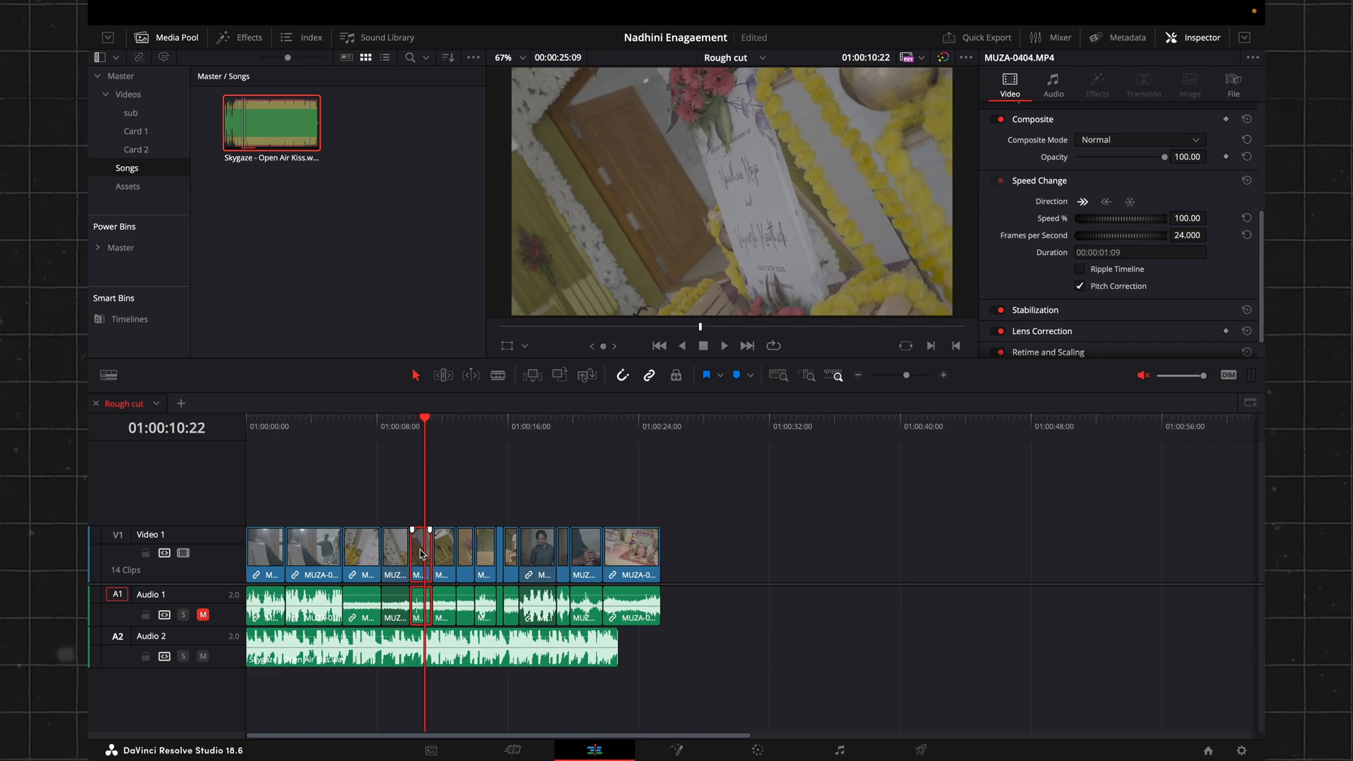
Play the MUZA-0404.MP4 clip from its start at 01:00:10:01 to check its camera movement
key(space)
click(412, 428)
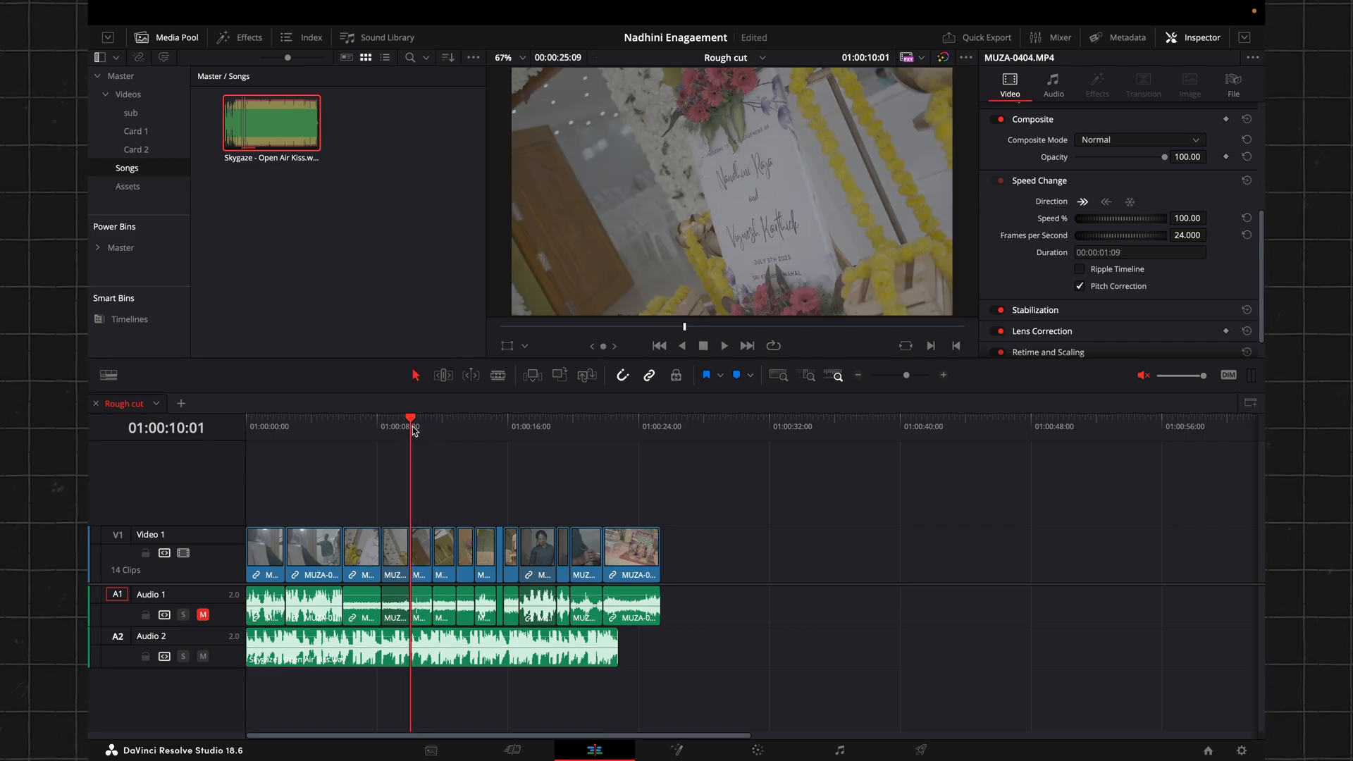
key(space)
key(space)
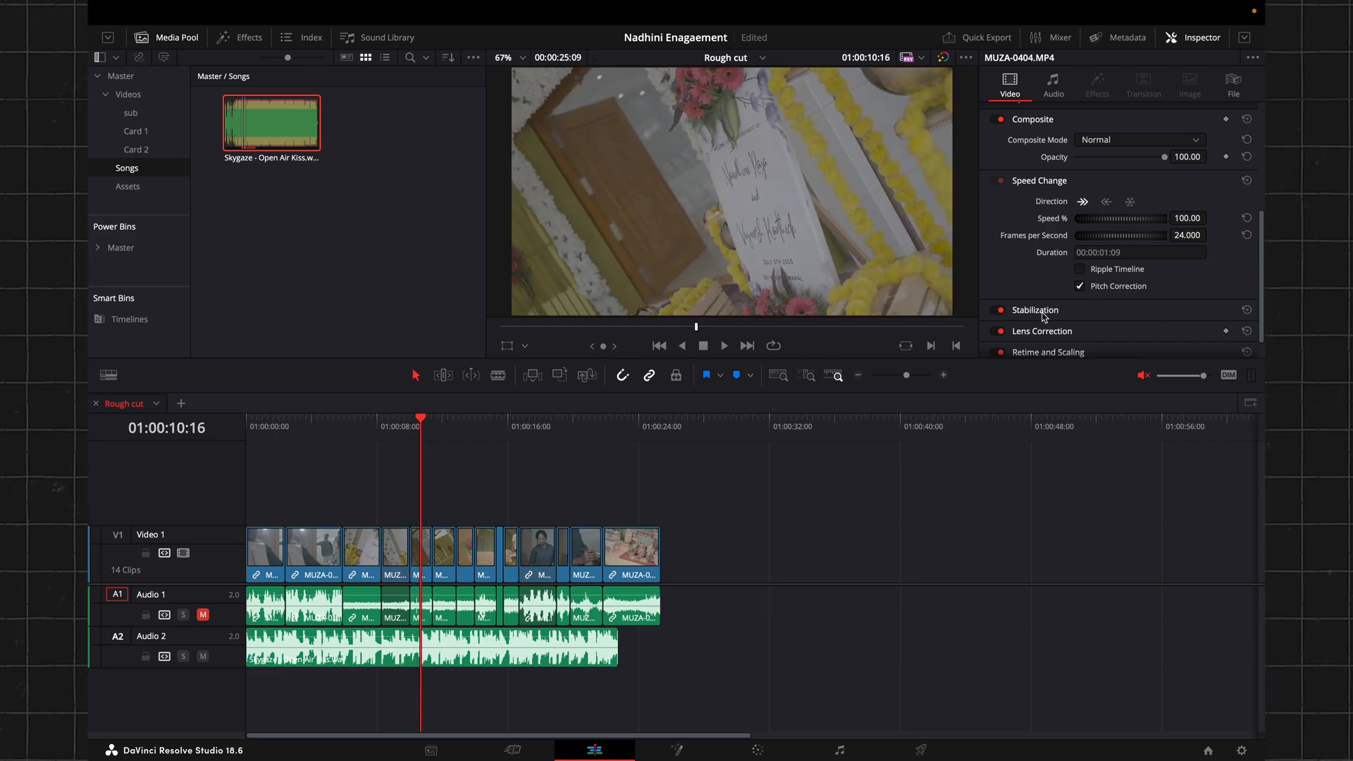
Show the stabilization settings, select the MUZA-0404.MP4 clip and replay its shaky section from the start
click(1067, 308)
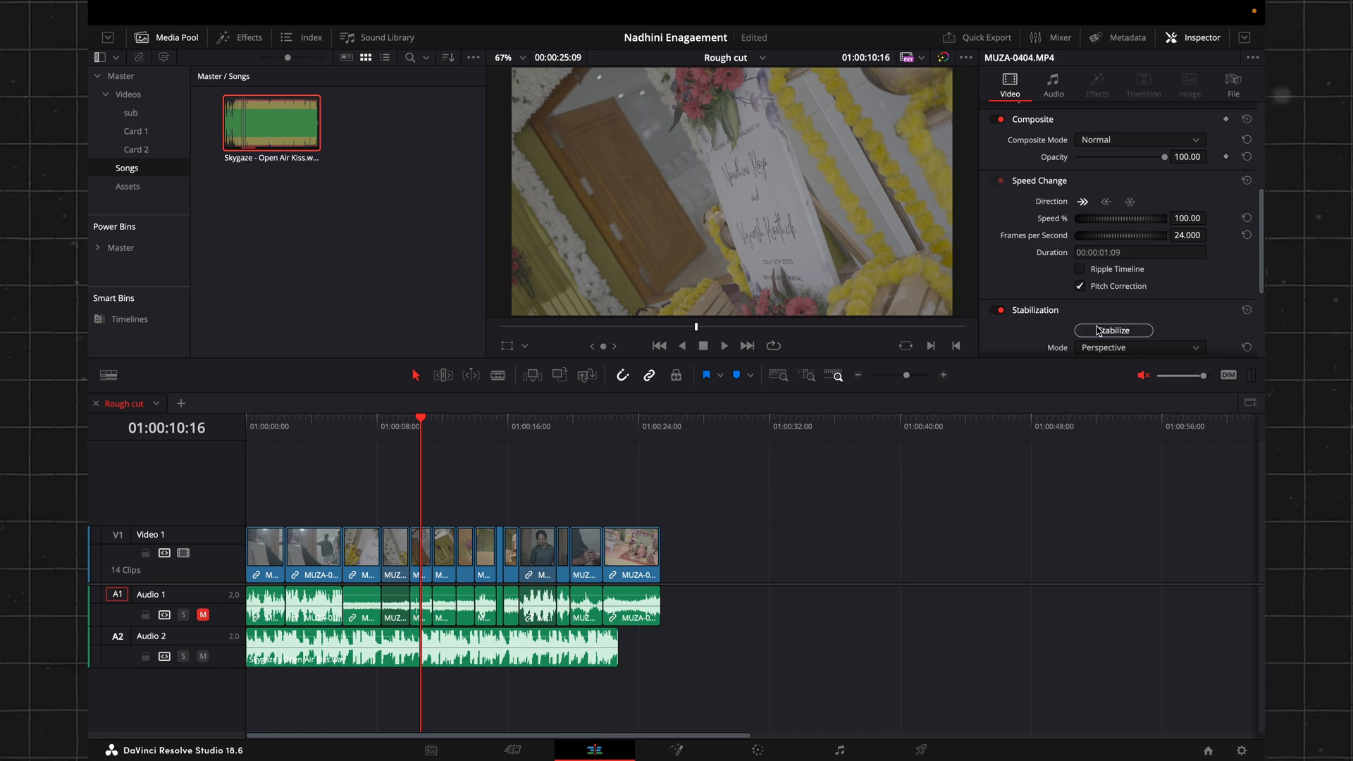
scroll(1057, 304, down, 2)
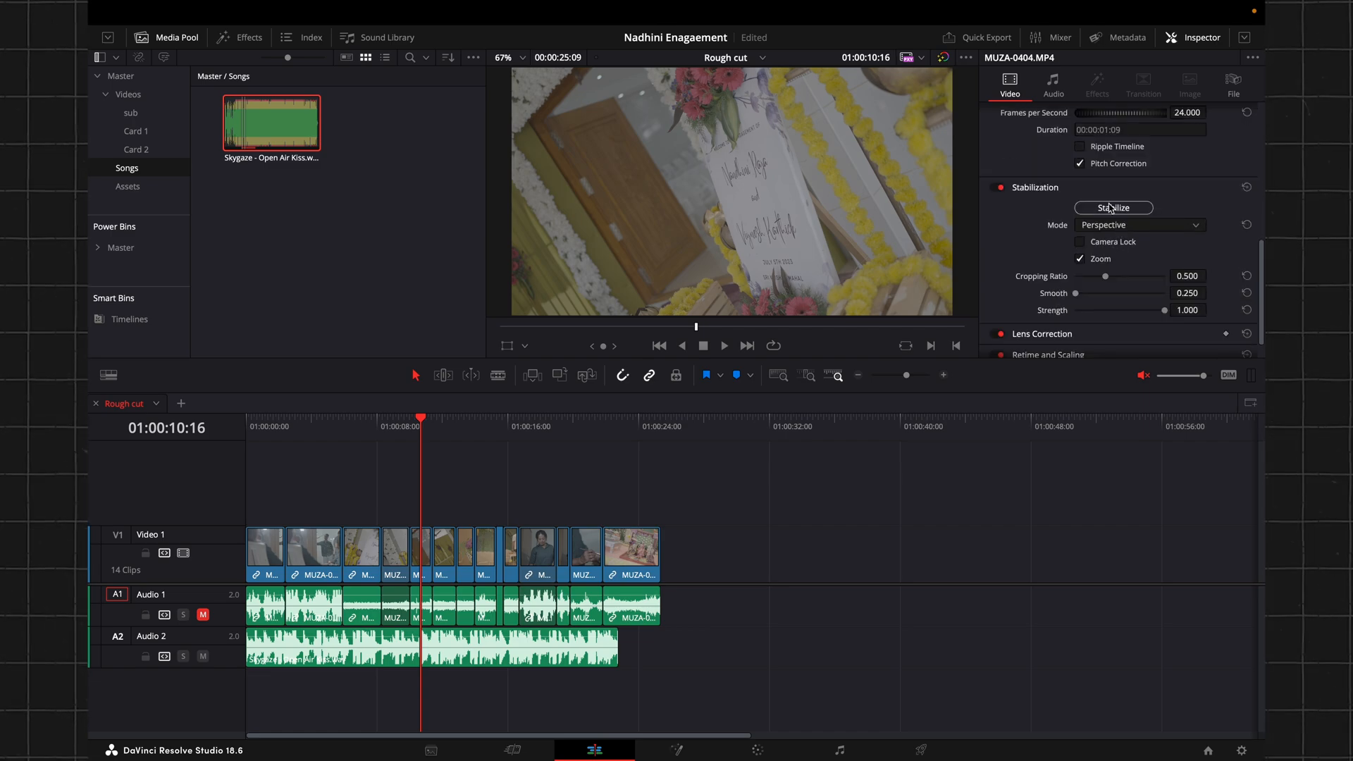
click(427, 539)
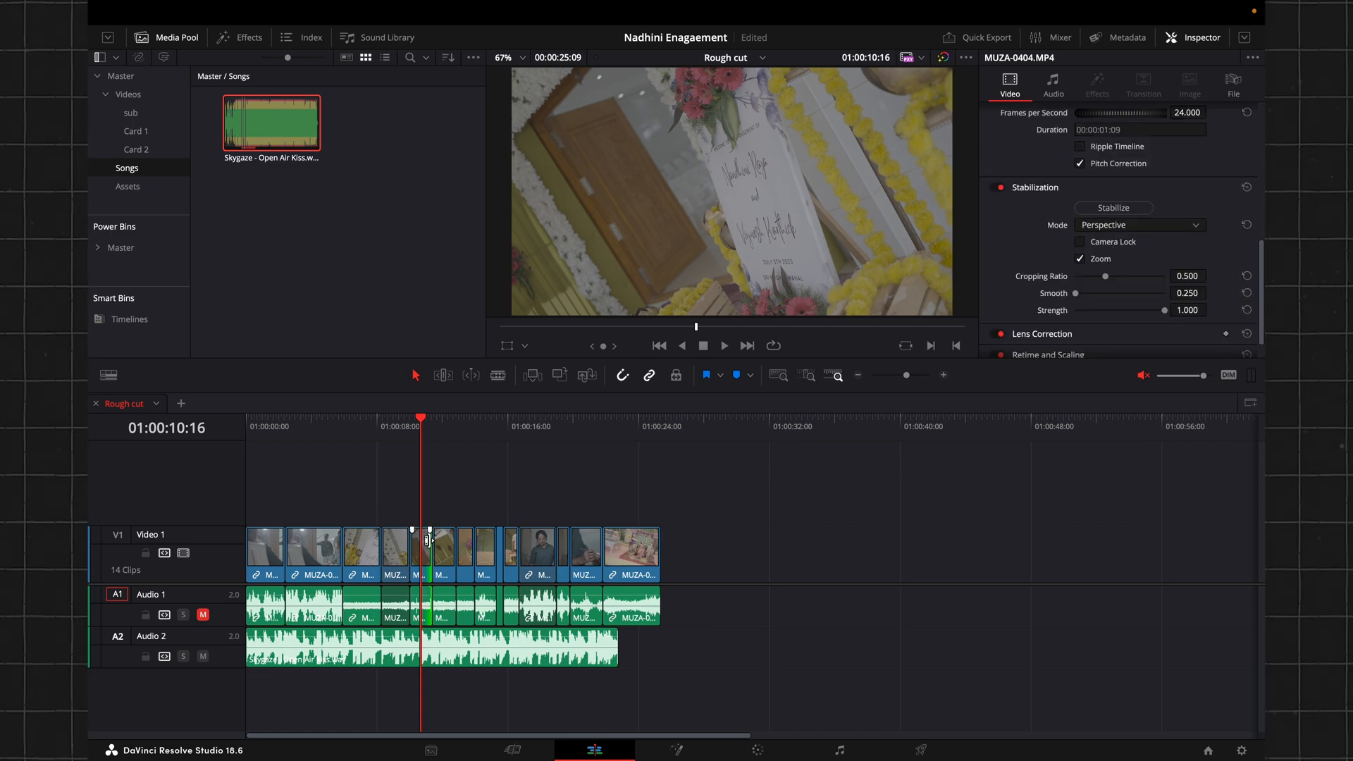
click(421, 547)
click(412, 431)
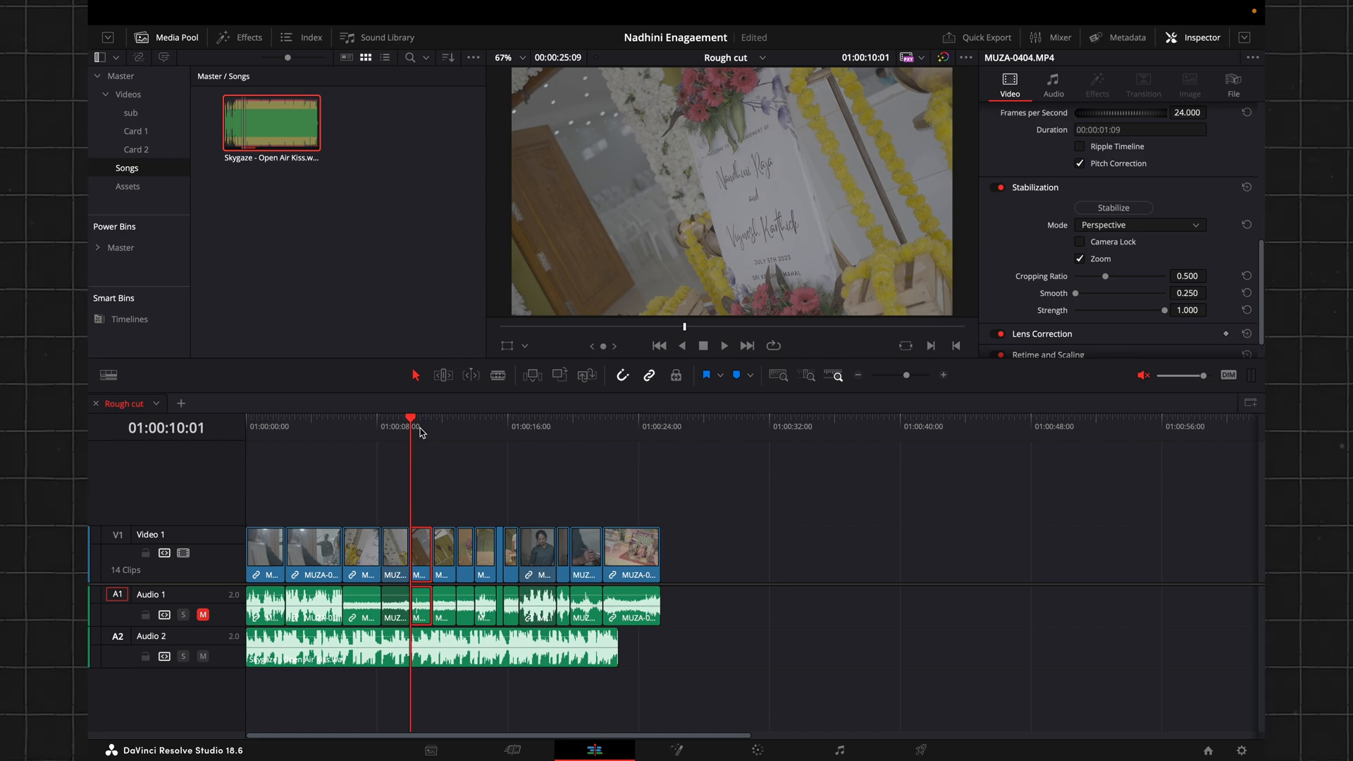
key(space)
key(space)
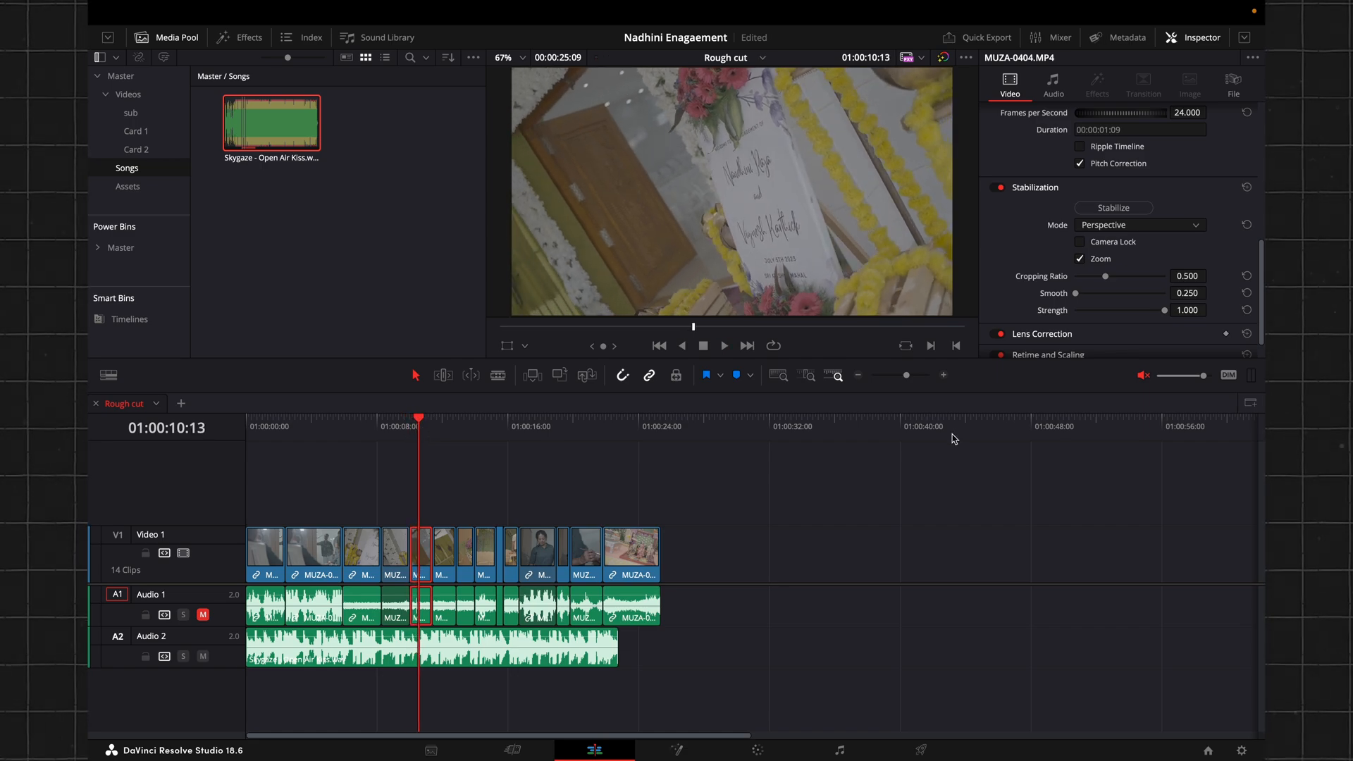
Stabilize the MUZA-0404.MP4 clip in Perspective mode and play it from its start
click(1112, 209)
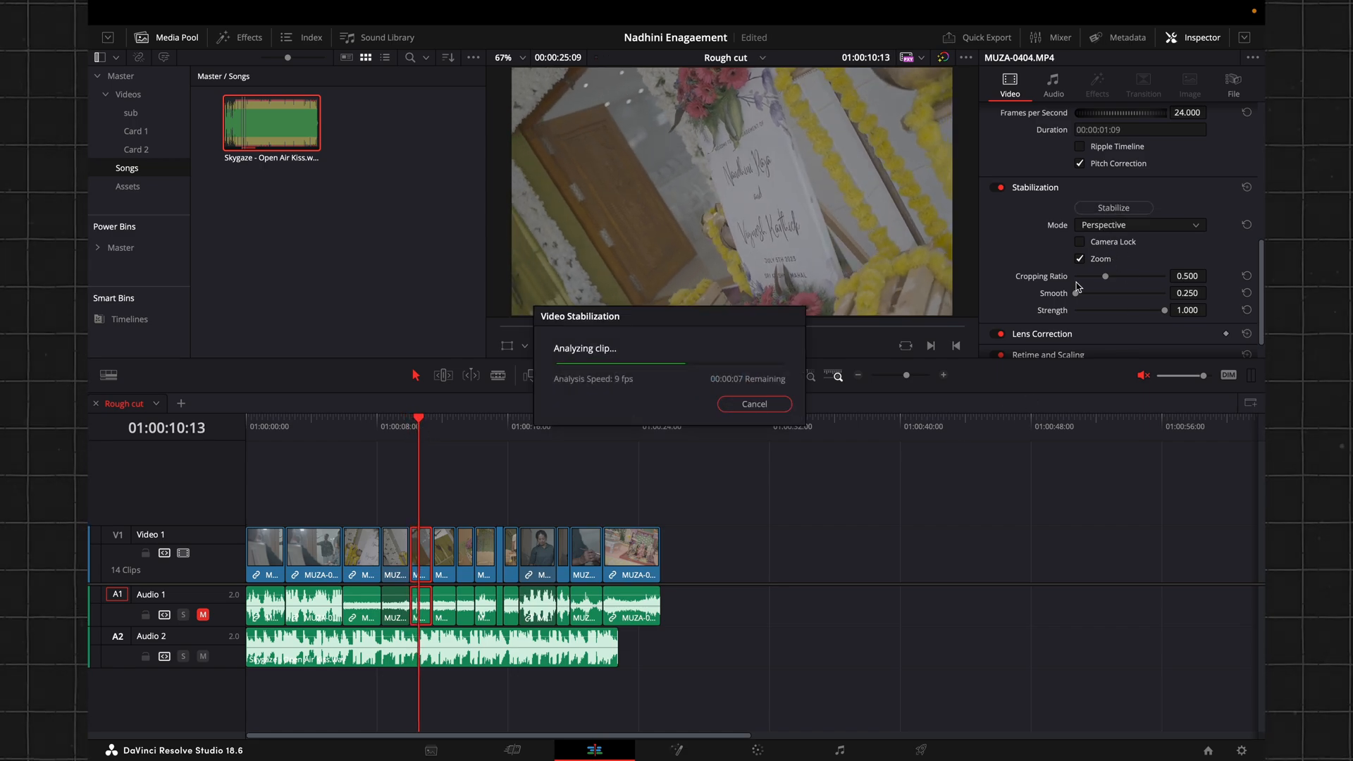
click(413, 431)
key(space)
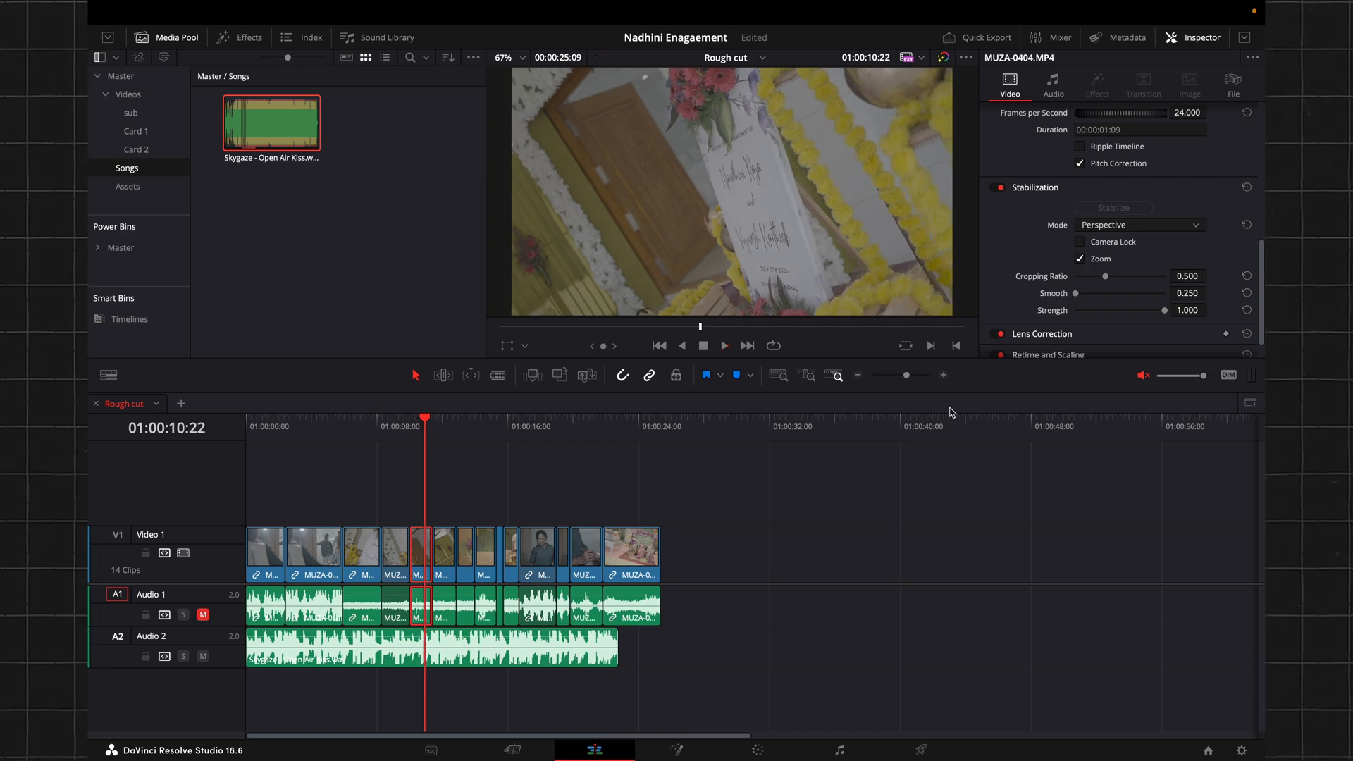
Set the speed of the stabilized MUZA-0404.MP4 clip to 50% and play it from its start
scroll(1078, 240, up, 3)
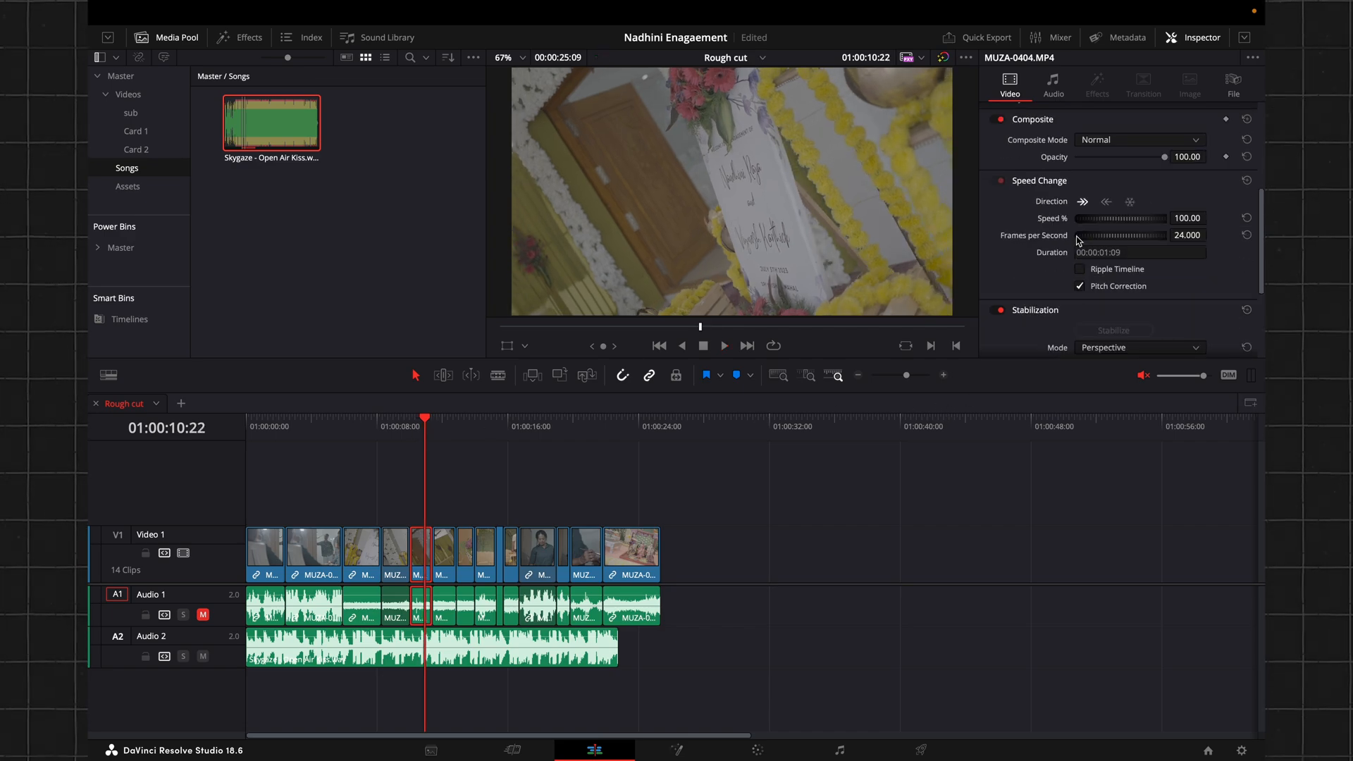
click(1188, 218)
text(50)
key(Return)
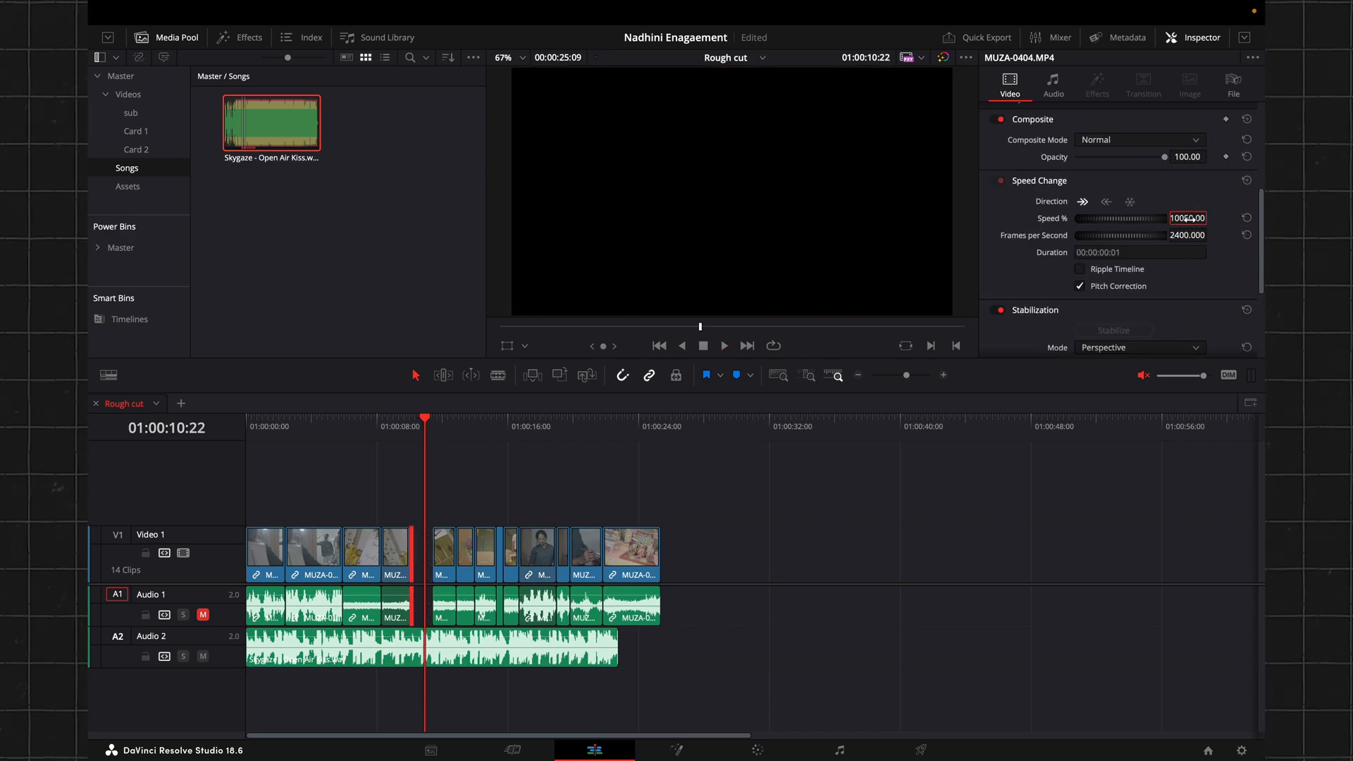
click(413, 429)
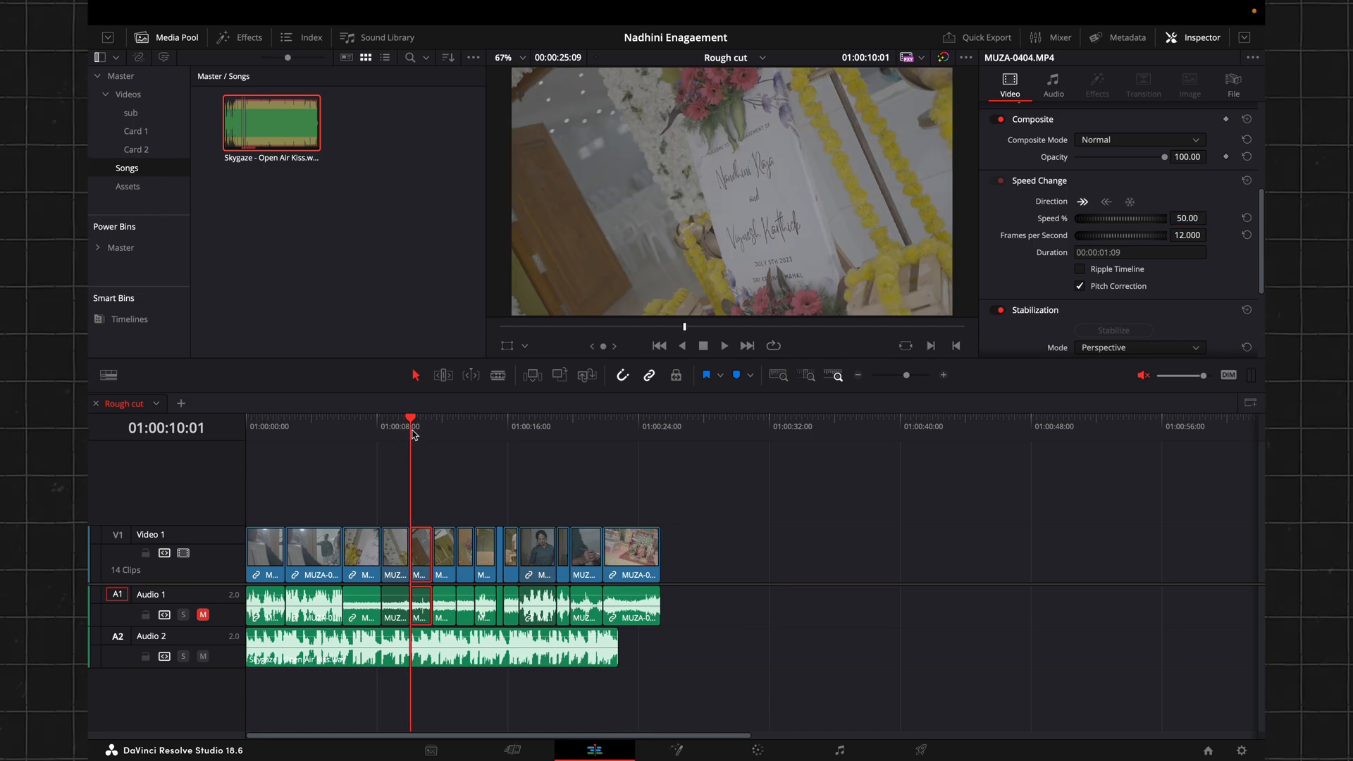
key(space)
key(space)
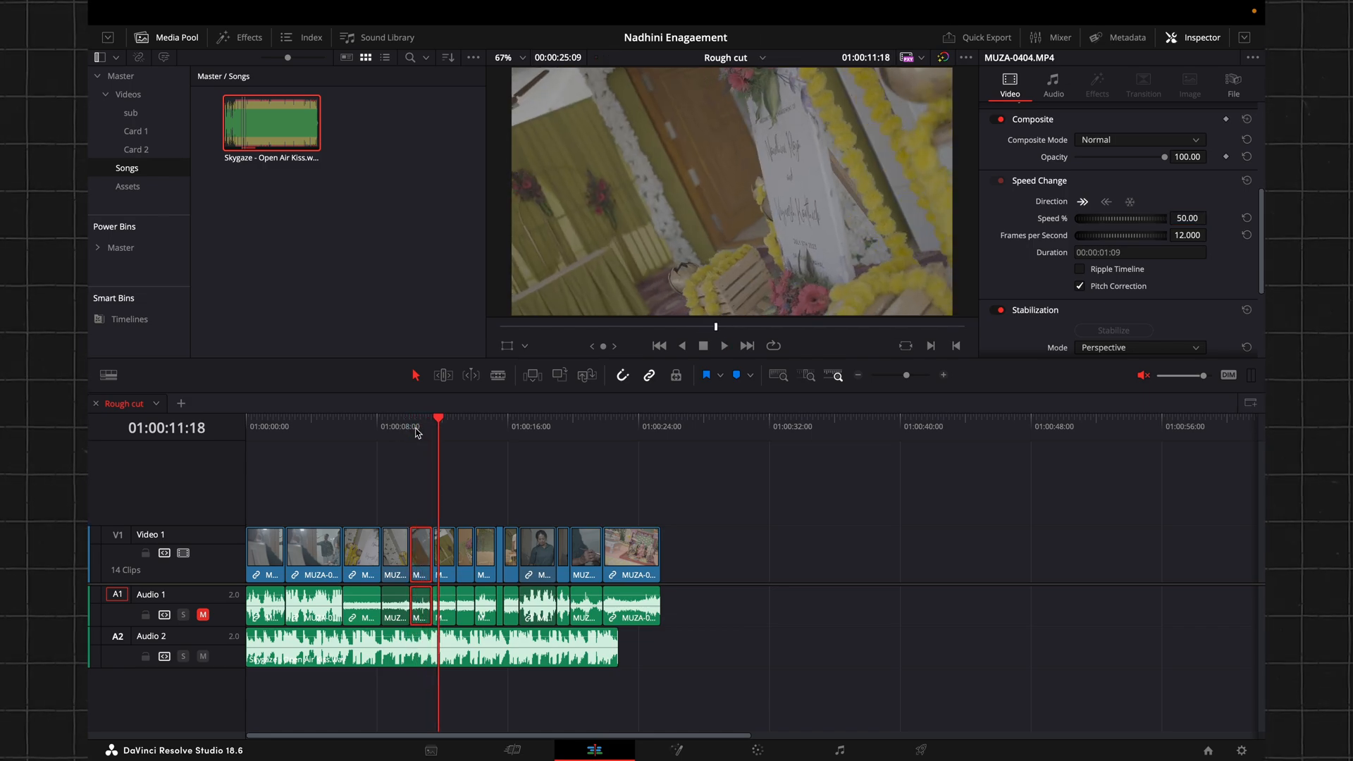
Move the song down to Audio 3, and raise the MUZA-0404.MP4 clip to Video 2 with its duration extended to 00:00:12:18
key(super+equal)
key(super+equal)
key(super+equal)
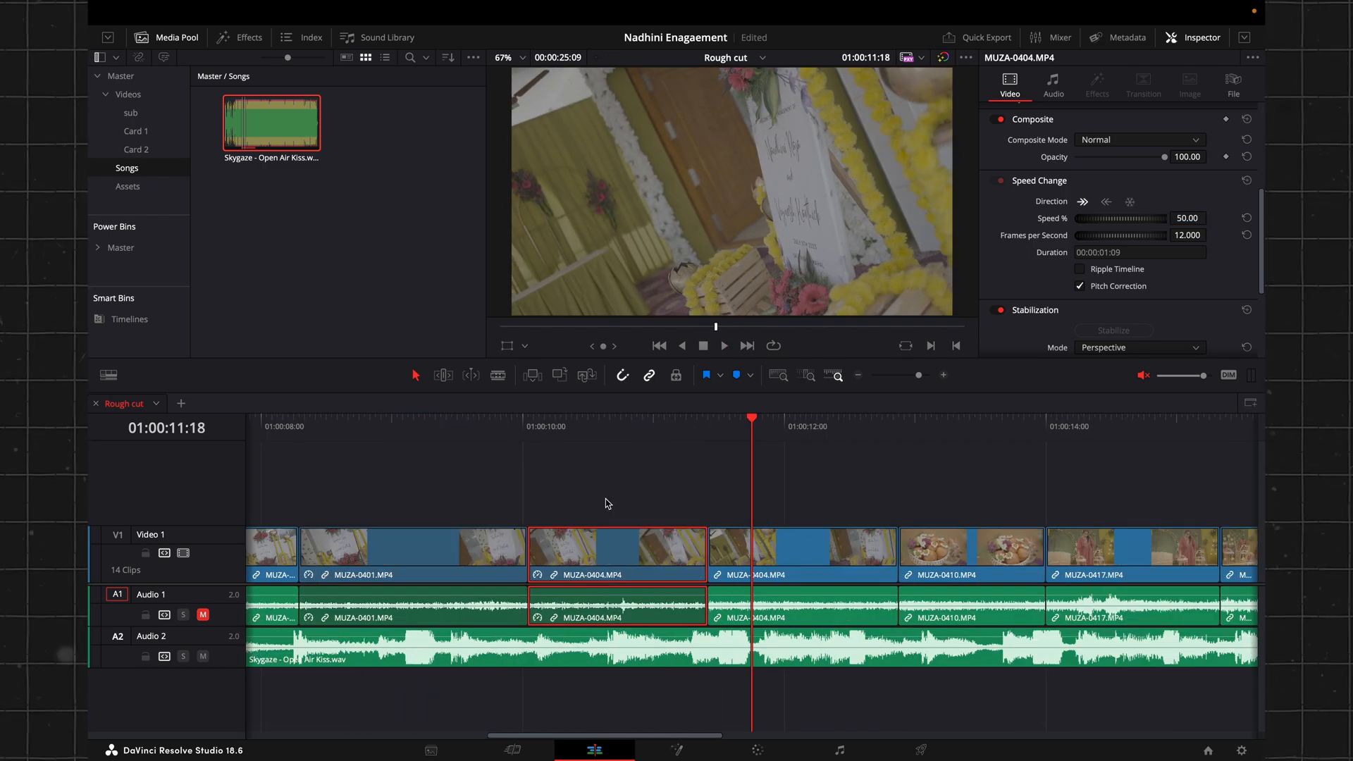
key(super+minus)
key(super+minus)
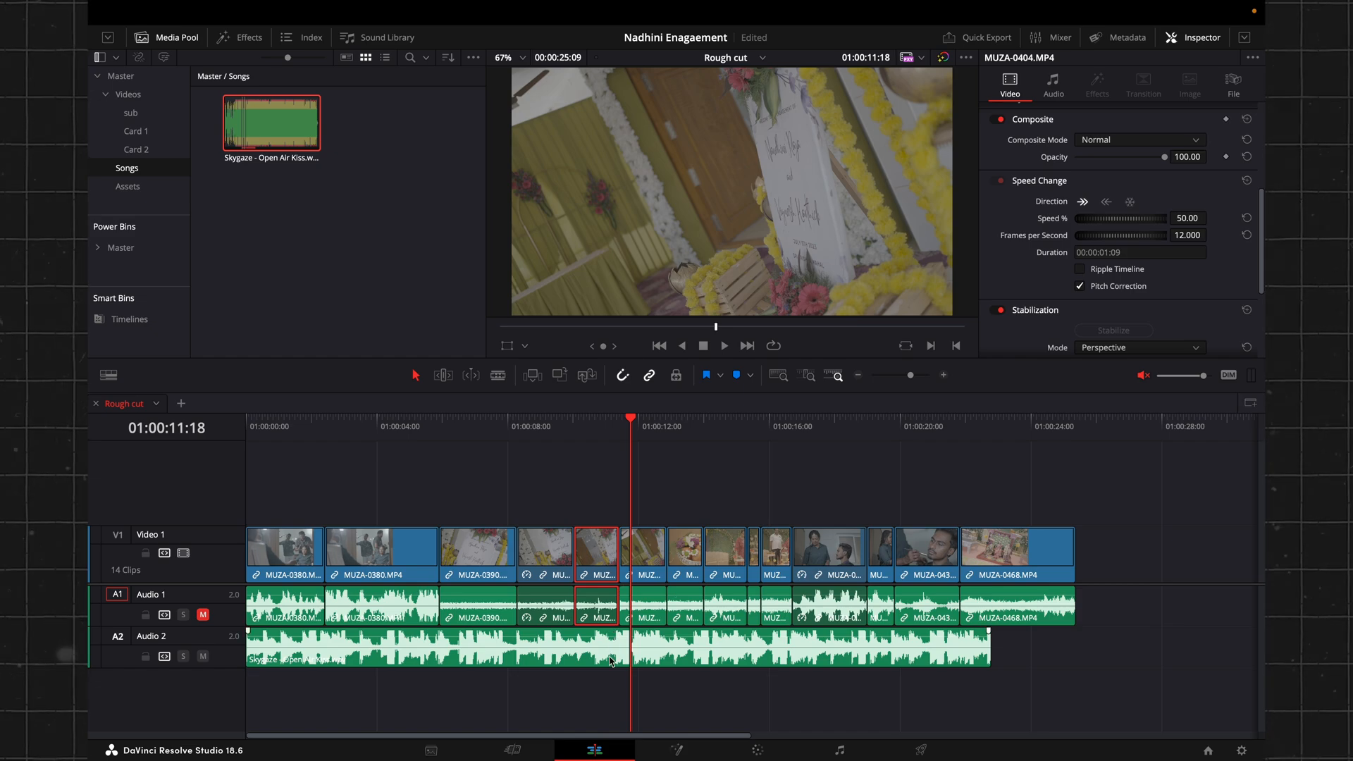
drag(611, 661, 599, 714)
drag(597, 550, 990, 479)
Play the extended clip on Video 2 from 01:00:10:01 to check its stabilization
click(588, 430)
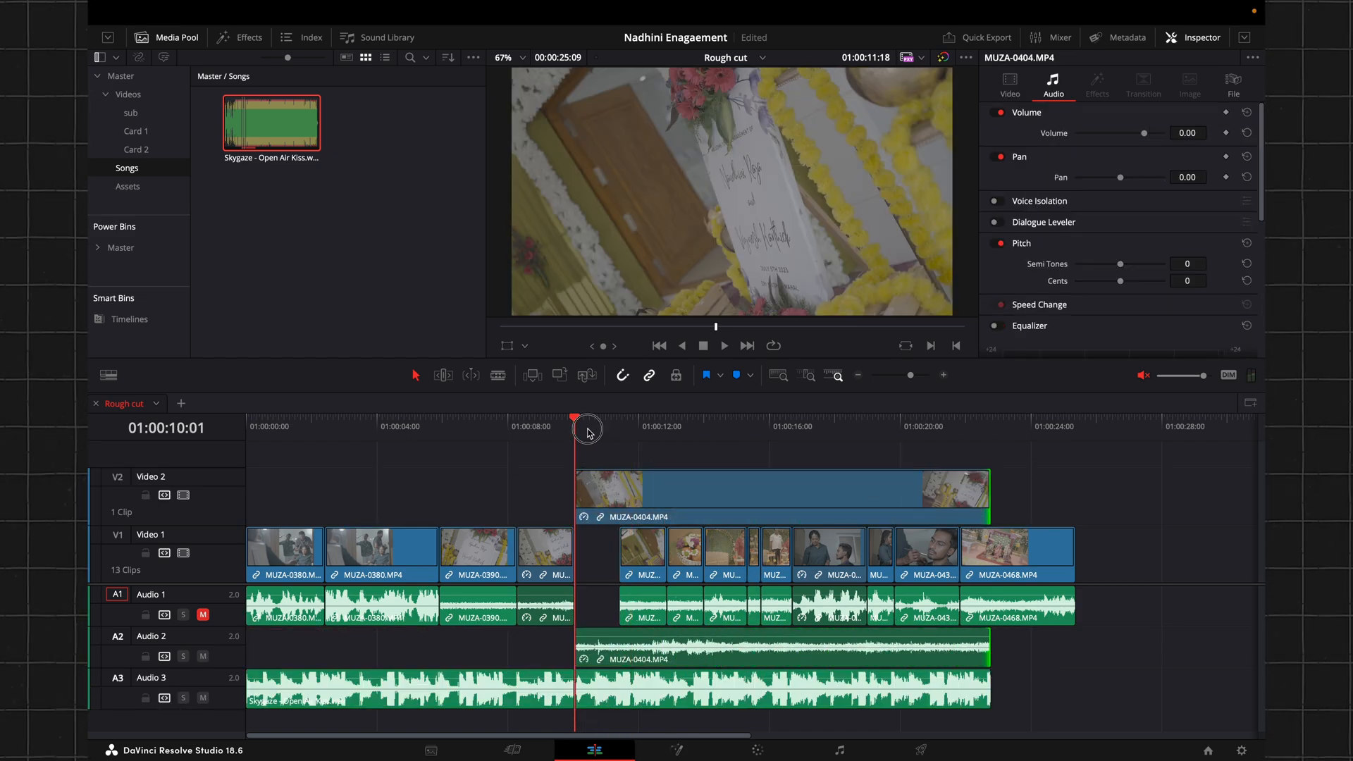
key(space)
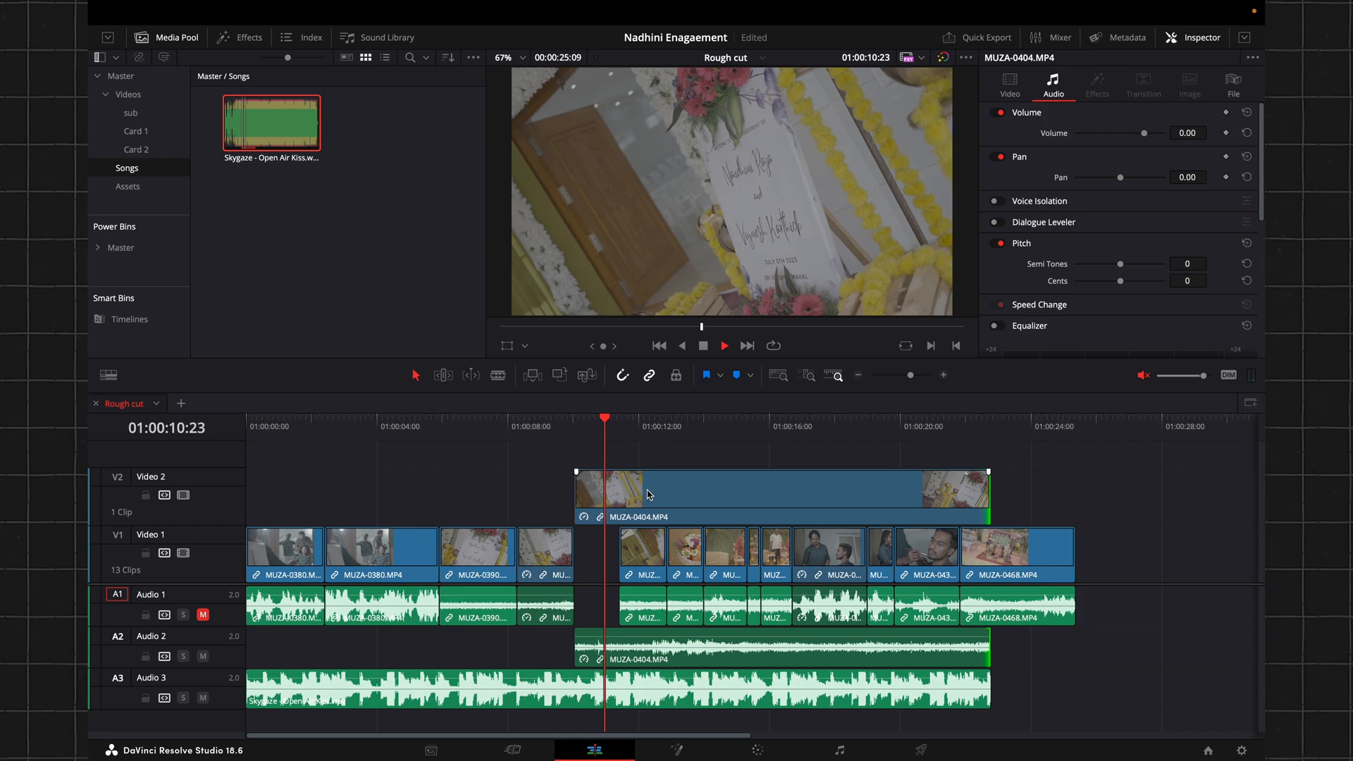
key(space)
Set the extended MUZA-0404.MP4 clip's stabilization to Perspective mode with Smooth 0.365 and Strength 0.664
click(708, 509)
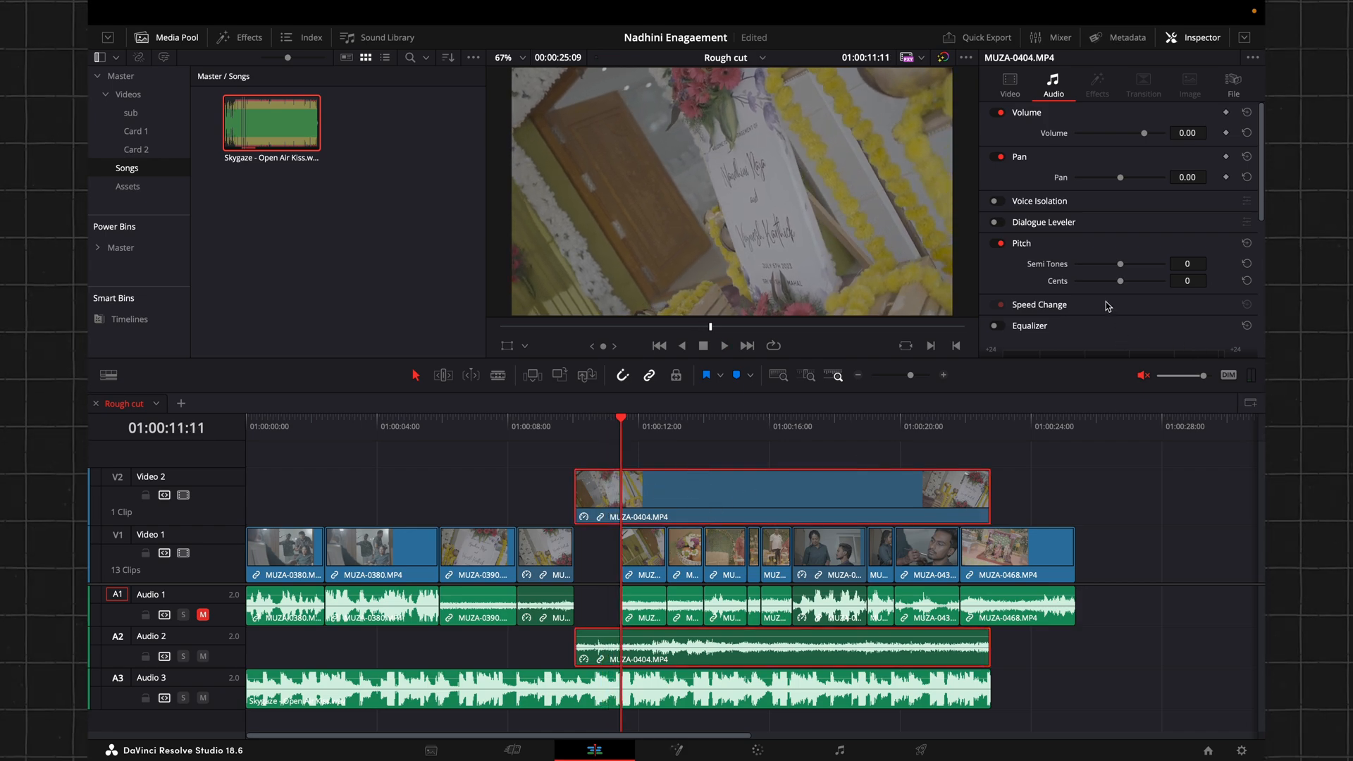
scroll(1105, 300, down, 5)
scroll(1078, 286, up, 2)
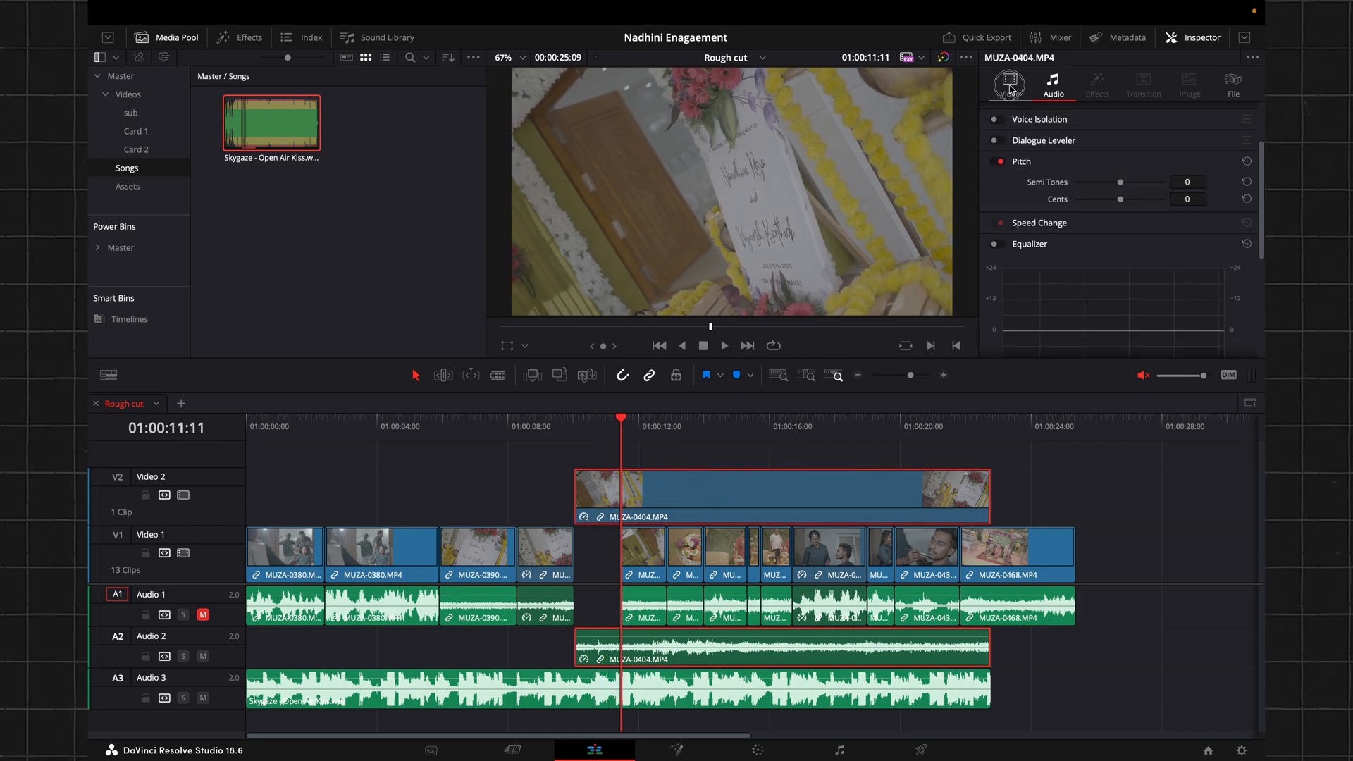
click(1009, 86)
scroll(1048, 260, down, 3)
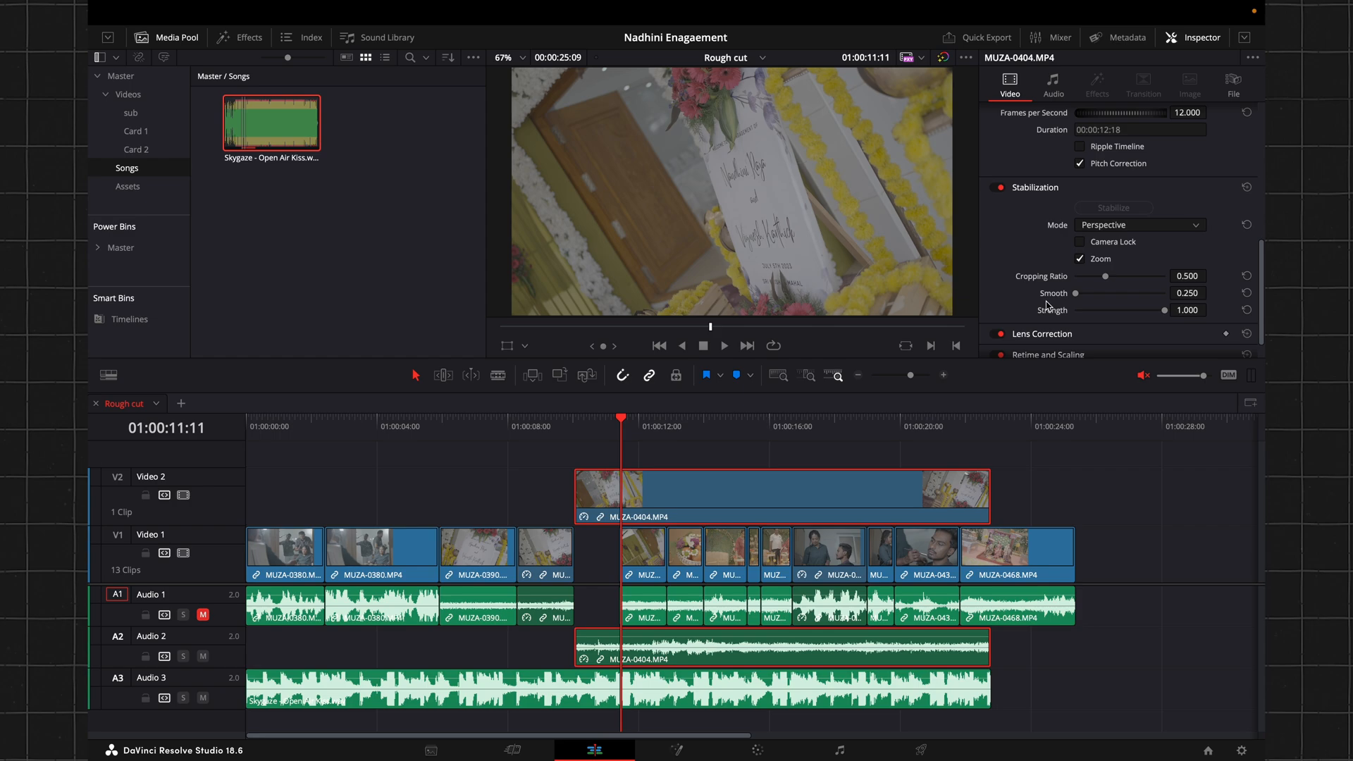
click(1120, 229)
click(1120, 244)
drag(1075, 293, 1150, 311)
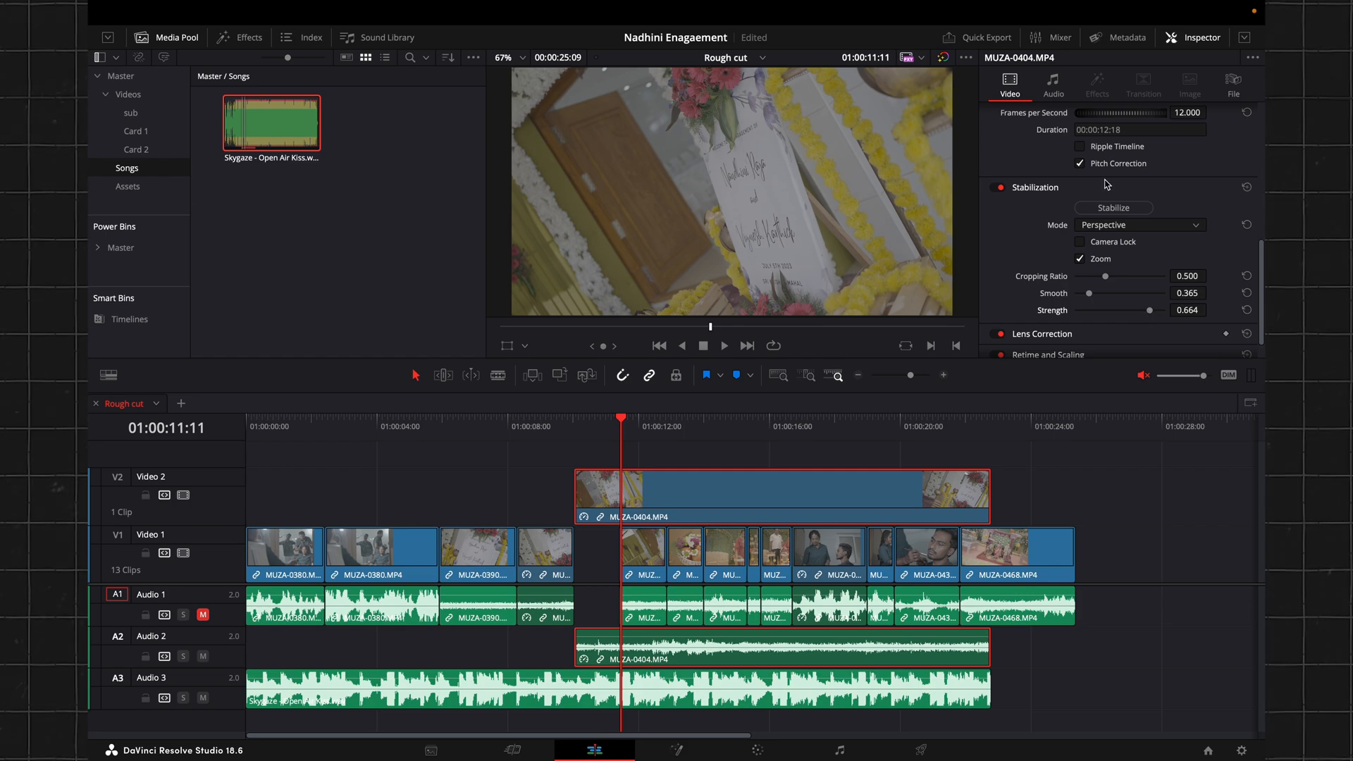
Stabilize the extended clip again with the adjusted settings and play it from 01:00:10:16
click(1110, 208)
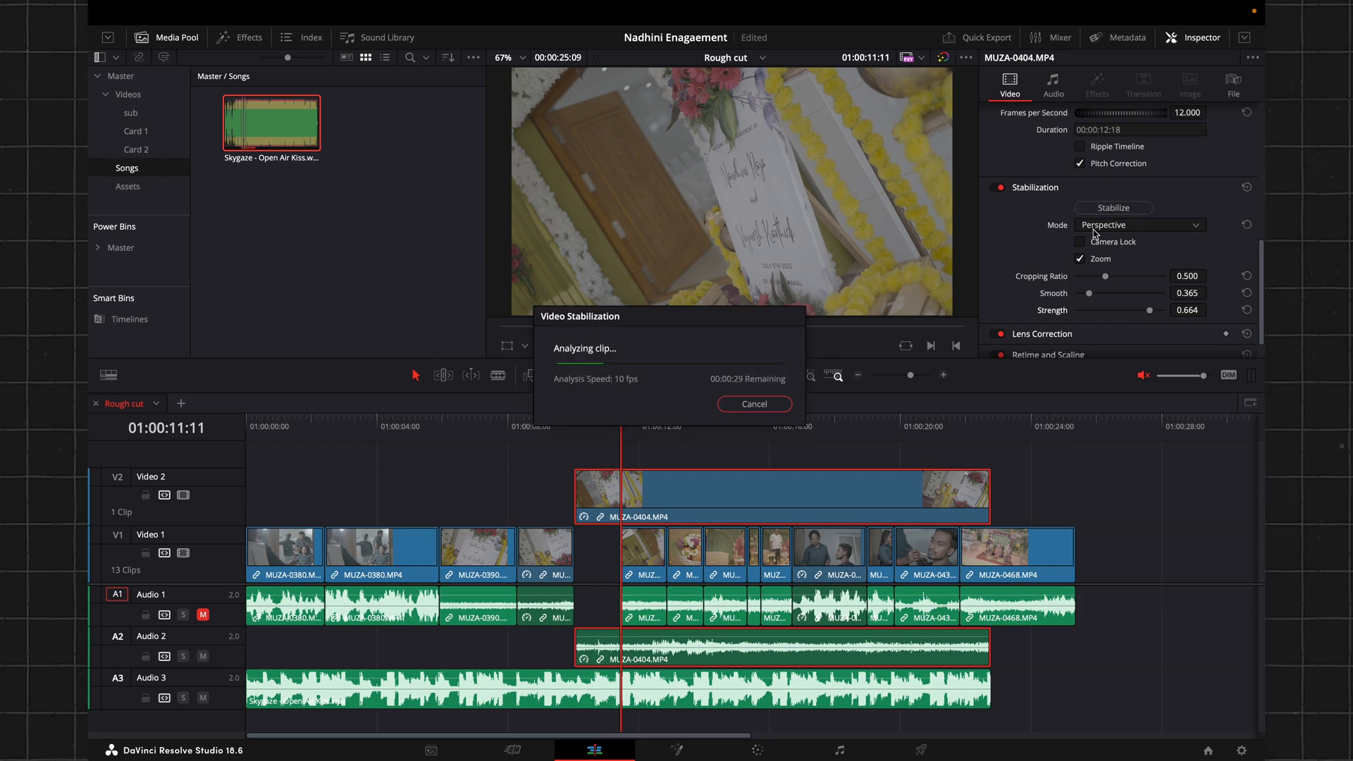
click(596, 436)
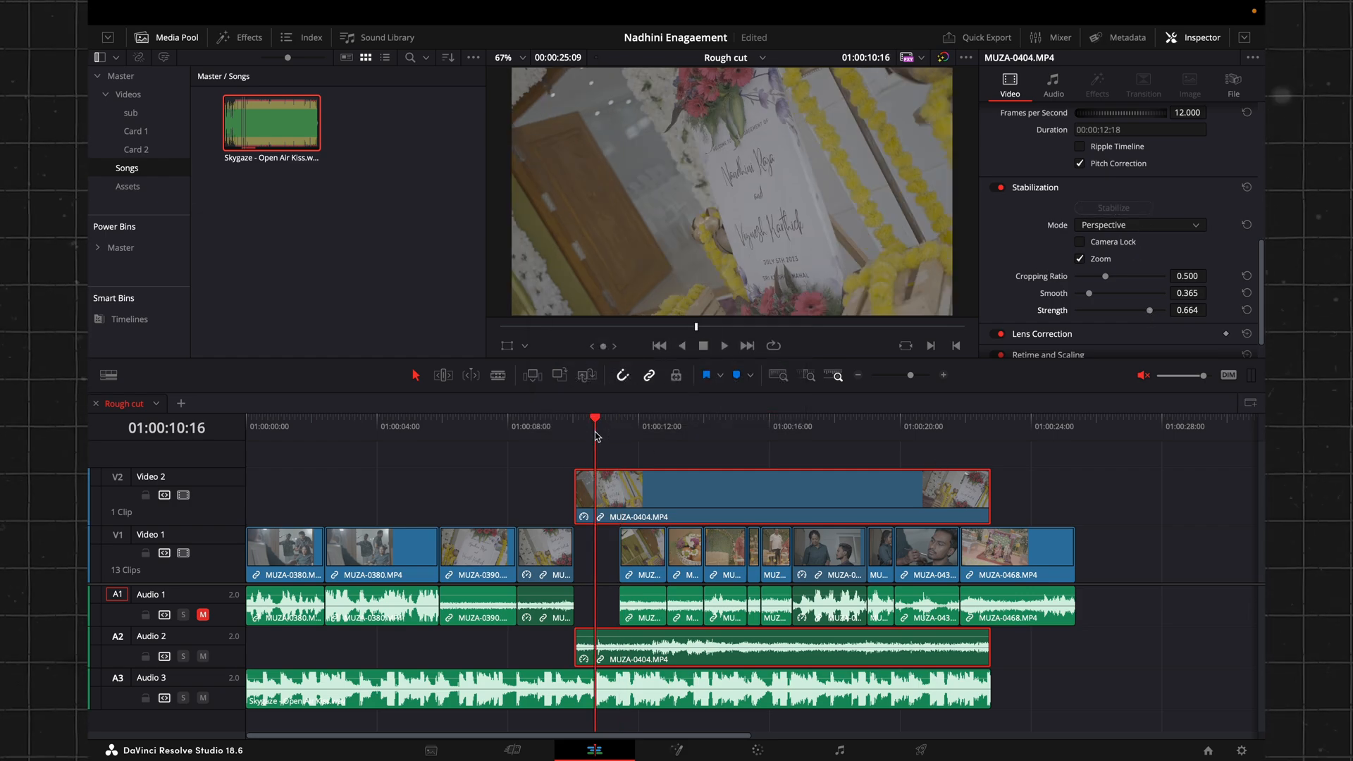
key(space)
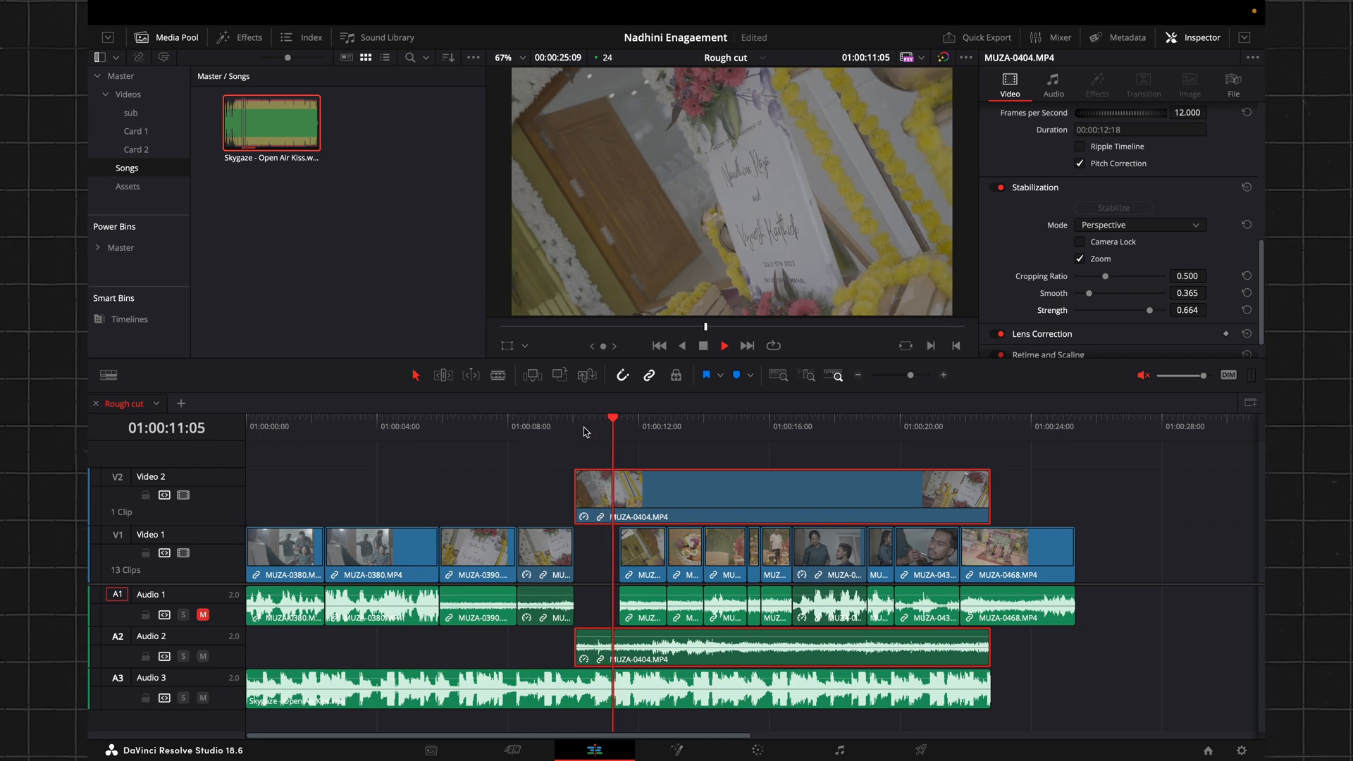